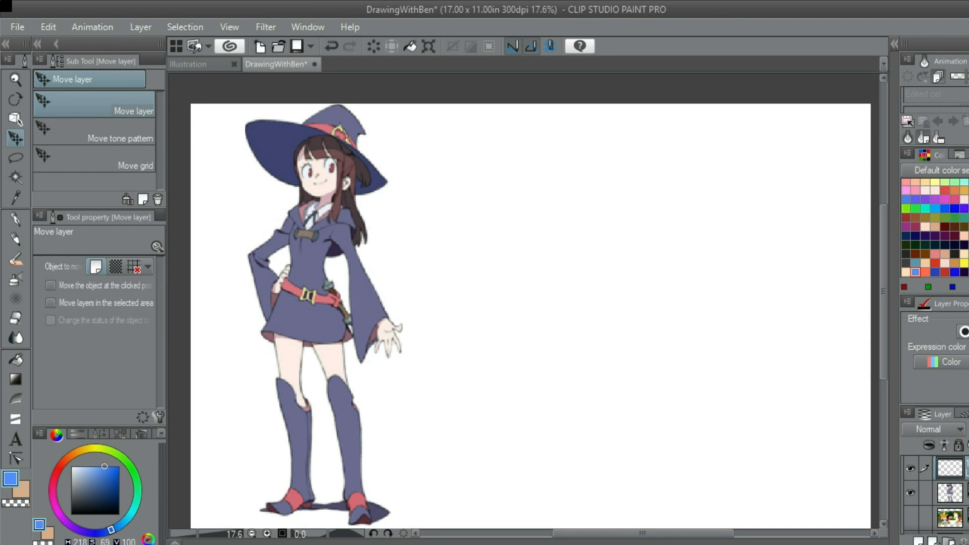
# Using the RC Side Pencil in blue, sketch the left and upper arcs of a head circle beside the reference character
pyautogui.moveTo(530, 317); pyautogui.dragTo(559, 329)
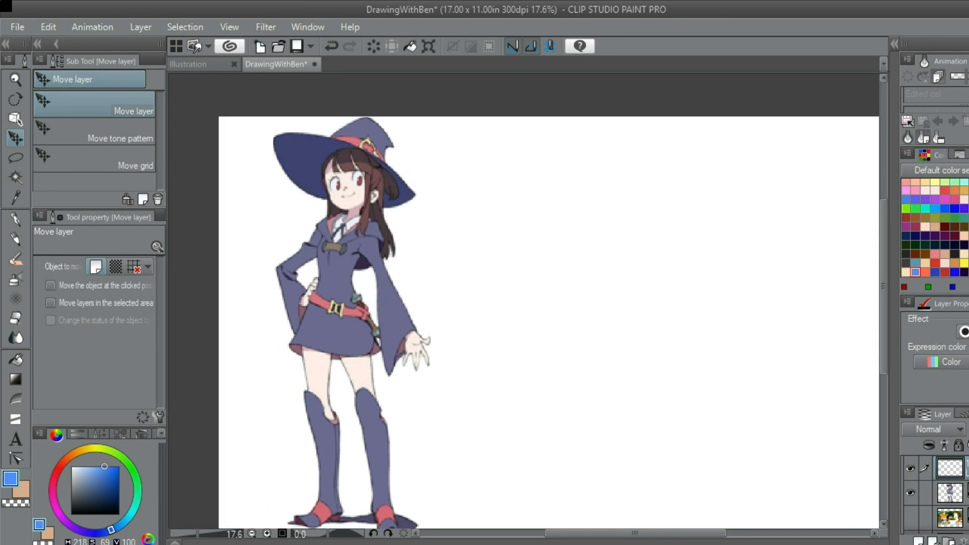
pyautogui.press('p')
pyautogui.press('p')
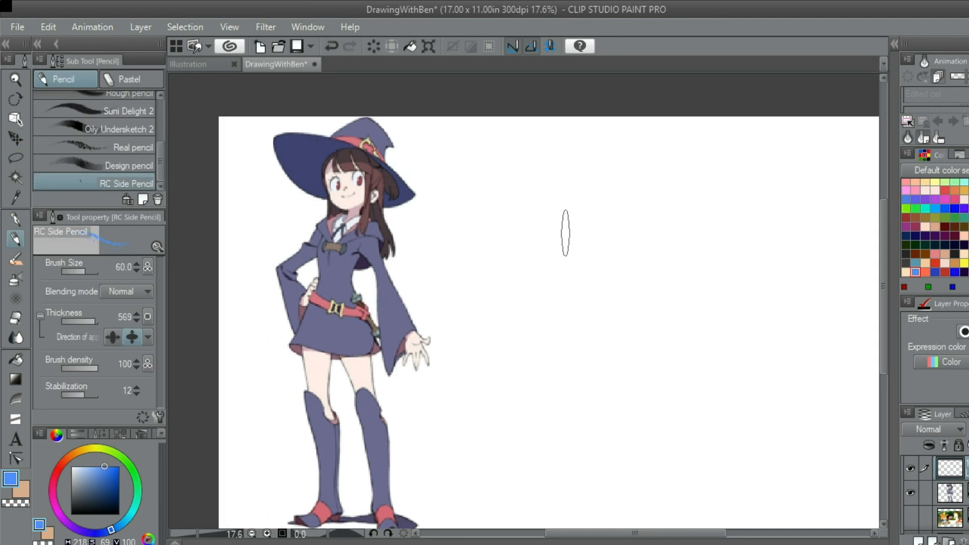
pyautogui.moveTo(571, 235)
pyautogui.mouseDown()
pyautogui.moveTo(537, 212)
pyautogui.moveTo(549, 217)
pyautogui.mouseUp()
pyautogui.scroll(1, 540, 216)
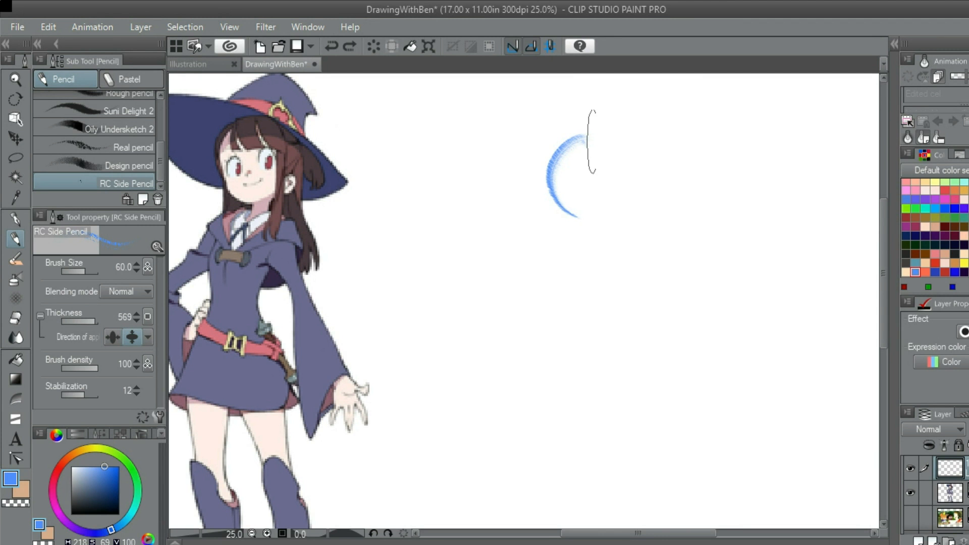
pyautogui.moveTo(582, 142)
pyautogui.mouseDown()
pyautogui.moveTo(639, 149)
pyautogui.moveTo(649, 168)
pyautogui.mouseUp()
pyautogui.hotkey('ctrl', 'z')
pyautogui.moveTo(589, 130); pyautogui.dragTo(621, 186)
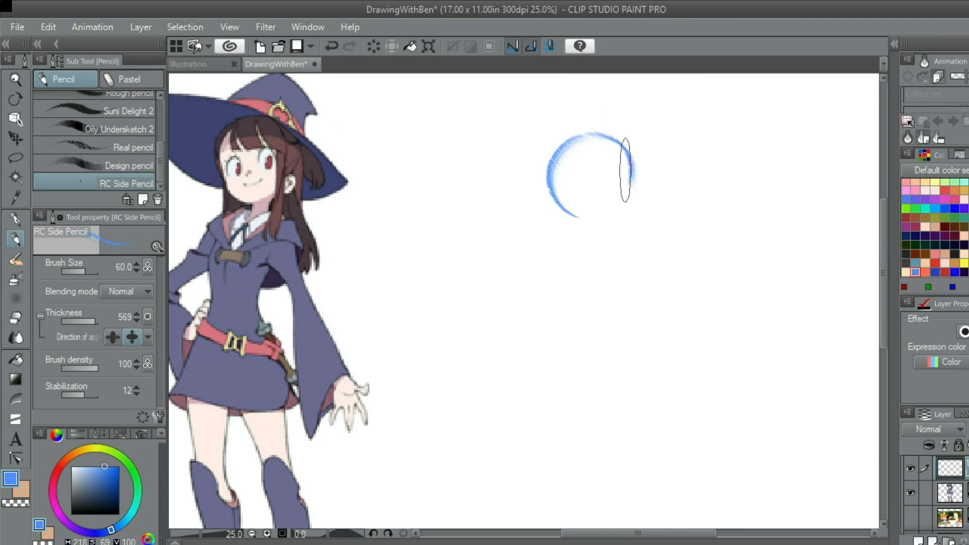
# Close the head circle with its right and lower arcs and darken that edge with extra strokes
pyautogui.moveTo(625, 145)
pyautogui.mouseDown()
pyautogui.moveTo(605, 231)
pyautogui.moveTo(618, 202)
pyautogui.moveTo(567, 218)
pyautogui.mouseUp()
pyautogui.hotkey('ctrl', 'z')
pyautogui.hotkey('ctrl', 'z')
pyautogui.moveTo(632, 157)
pyautogui.mouseDown()
pyautogui.moveTo(627, 201)
pyautogui.moveTo(575, 213)
pyautogui.mouseUp()
pyautogui.hotkey('ctrl', 'z')
pyautogui.moveTo(636, 166)
pyautogui.mouseDown()
pyautogui.moveTo(577, 212)
pyautogui.moveTo(617, 187)
pyautogui.moveTo(631, 203)
pyautogui.moveTo(575, 214)
pyautogui.mouseUp()
pyautogui.hotkey('ctrl', 'z')
pyautogui.hotkey('ctrl', 'z')
pyautogui.moveTo(628, 162)
pyautogui.mouseDown()
pyautogui.moveTo(629, 204)
pyautogui.moveTo(573, 214)
pyautogui.mouseUp()
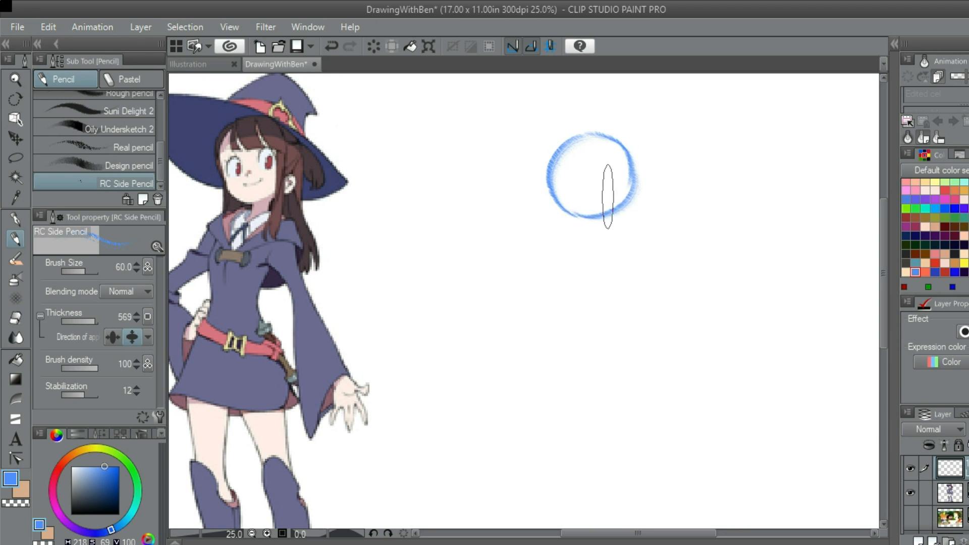
pyautogui.moveTo(639, 185); pyautogui.dragTo(604, 201)
pyautogui.hotkey('ctrl', 'z')
pyautogui.moveTo(634, 162); pyautogui.dragTo(585, 207)
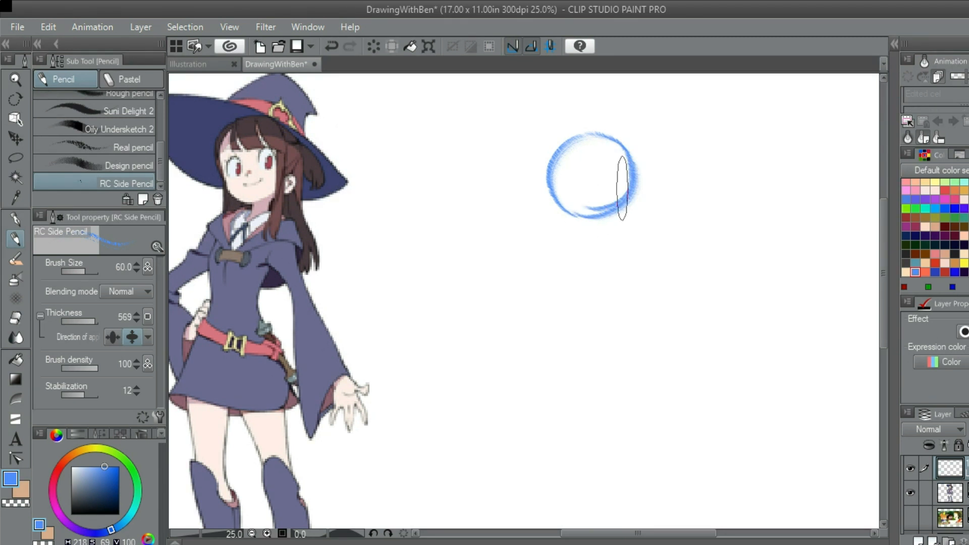
# Sketch a curved vertical centre guideline and a slanted horizontal guideline across the lower part of the head circle
pyautogui.scroll(-2, 606, 194)
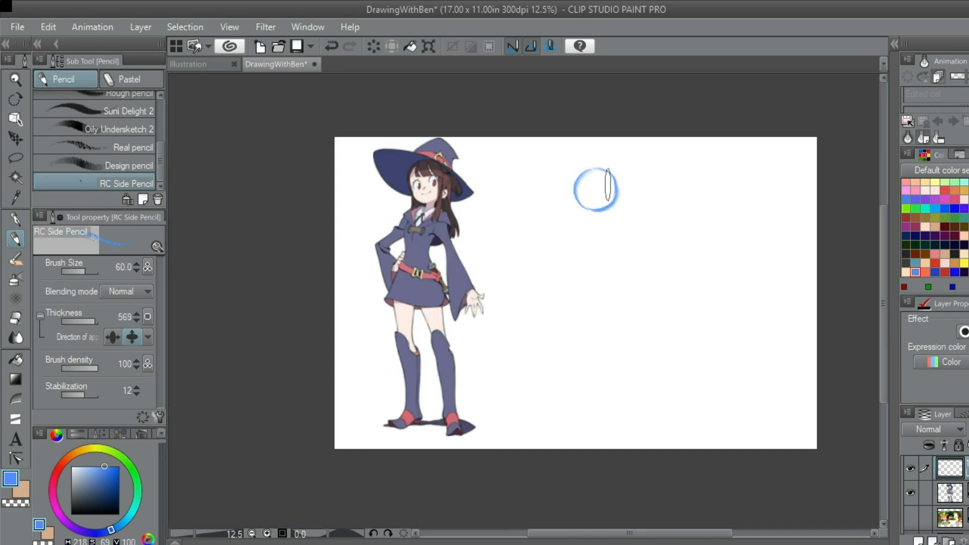
pyautogui.scroll(3, 605, 186)
pyautogui.scroll(-3, 593, 189)
pyautogui.scroll(2, 595, 201)
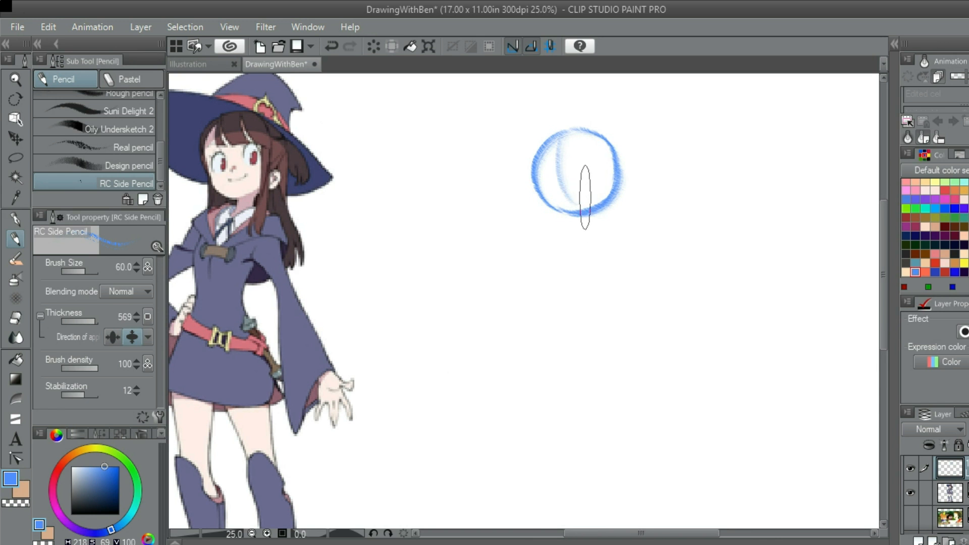
pyautogui.scroll(-1, 566, 212)
pyautogui.scroll(2, 567, 209)
pyautogui.scroll(-3, 567, 209)
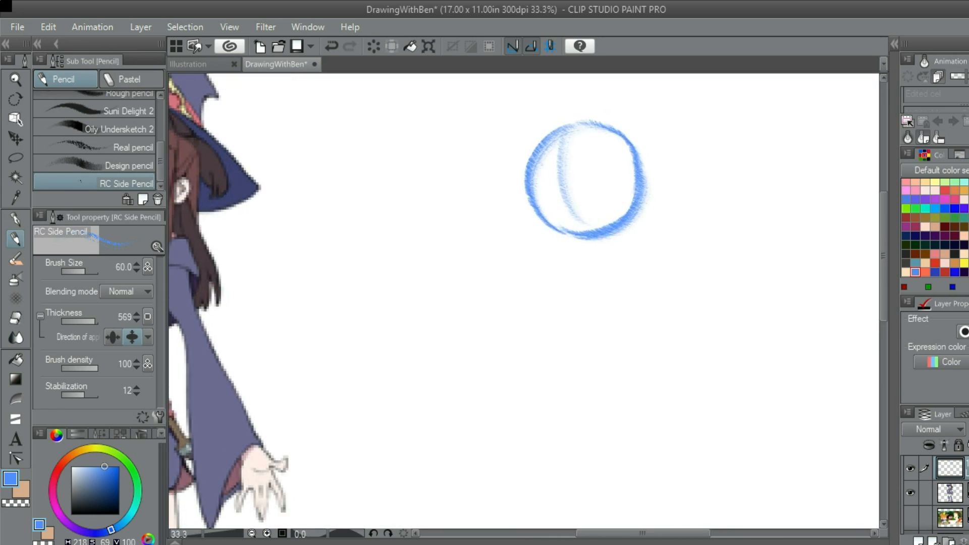
pyautogui.scroll(2, 579, 181)
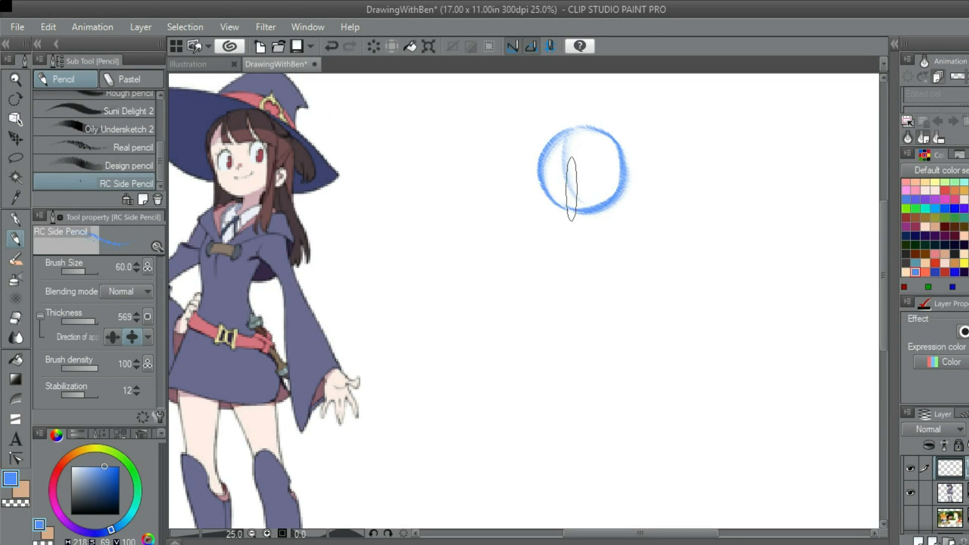
pyautogui.hotkey('ctrl', 'z')
pyautogui.moveTo(571, 189); pyautogui.dragTo(560, 198)
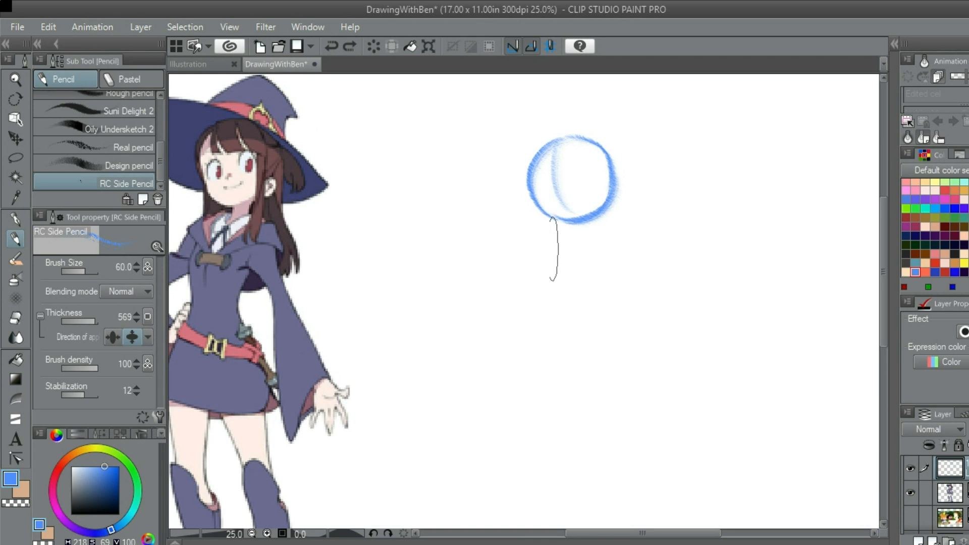
pyautogui.moveTo(535, 200)
pyautogui.mouseDown()
pyautogui.moveTo(619, 173)
pyautogui.moveTo(587, 193)
pyautogui.moveTo(614, 180)
pyautogui.mouseUp()
pyautogui.hotkey('ctrl', 'z')
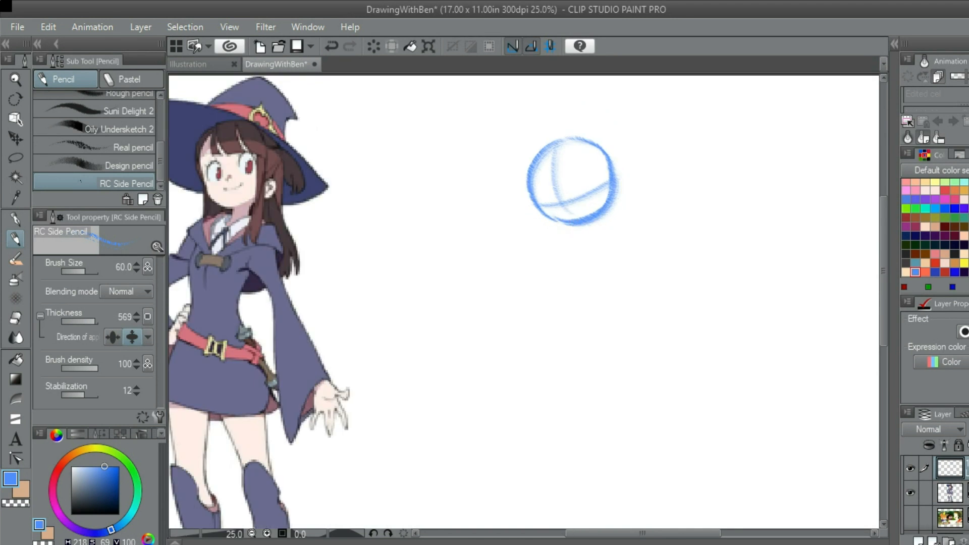
# Sketch the short left cheek line and the shallow chin line beneath the head circle, redoing strokes until the shape fits
pyautogui.scroll(1, 556, 212)
pyautogui.moveTo(556, 212)
pyautogui.mouseDown()
pyautogui.moveTo(674, 209)
pyautogui.moveTo(632, 194)
pyautogui.moveTo(605, 210)
pyautogui.moveTo(645, 229)
pyautogui.moveTo(671, 222)
pyautogui.mouseUp()
pyautogui.hotkey('ctrl', 'z')
pyautogui.hotkey('ctrl', 'z')
pyautogui.hotkey('ctrl', 'z')
pyautogui.hotkey('ctrl', 'z')
pyautogui.moveTo(609, 211)
pyautogui.mouseDown()
pyautogui.moveTo(665, 225)
pyautogui.moveTo(643, 227)
pyautogui.moveTo(683, 217)
pyautogui.mouseUp()
pyautogui.hotkey('ctrl', 'z')
pyautogui.hotkey('ctrl', 'z')
pyautogui.moveTo(607, 212); pyautogui.dragTo(672, 224)
pyautogui.hotkey('ctrl', 'z')
pyautogui.moveTo(605, 214); pyautogui.dragTo(671, 229)
pyautogui.hotkey('ctrl', 'z')
pyautogui.hotkey('ctrl', 'z')
pyautogui.moveTo(614, 216); pyautogui.dragTo(691, 224)
pyautogui.hotkey('ctrl', 'z')
pyautogui.moveTo(607, 212); pyautogui.dragTo(670, 226)
pyautogui.hotkey('ctrl', 'z')
pyautogui.moveTo(606, 209); pyautogui.dragTo(679, 219)
pyautogui.hotkey('ctrl', 'z')
pyautogui.moveTo(607, 208); pyautogui.dragTo(655, 229)
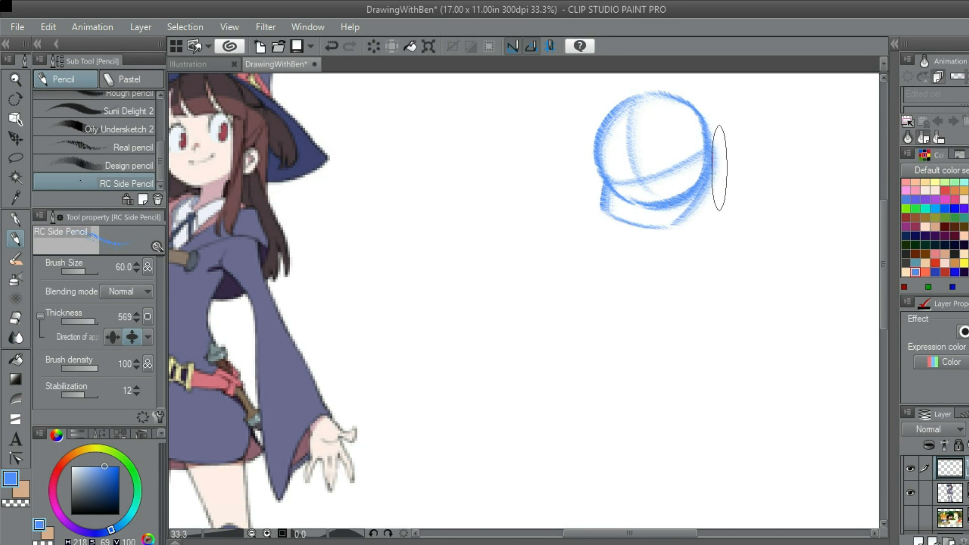
# Redraw the right jaw line from the end of the chin up to the side of the head circle
pyautogui.scroll(-1, 712, 176)
pyautogui.scroll(1, 709, 187)
pyautogui.hotkey('ctrl', 'z')
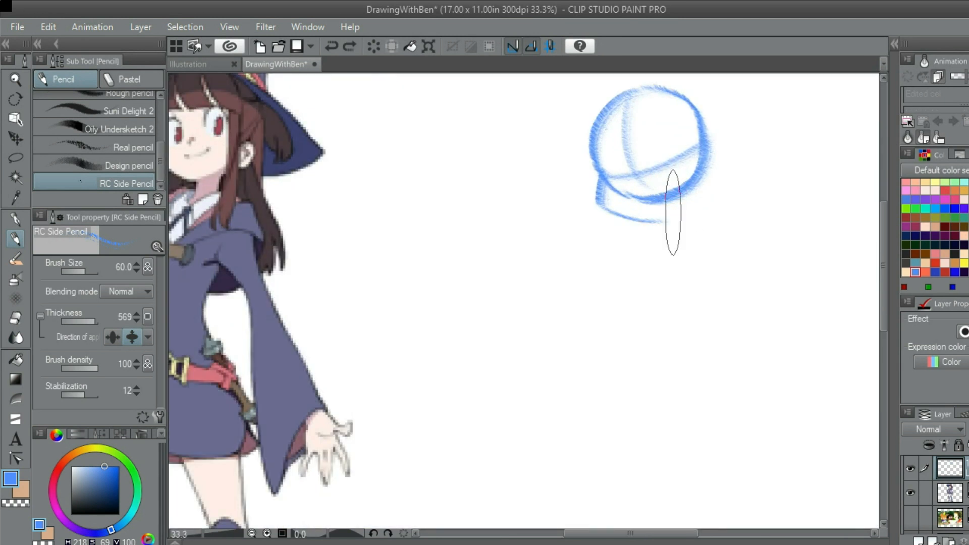
pyautogui.moveTo(673, 212); pyautogui.dragTo(694, 169)
pyautogui.hotkey('ctrl', 'z')
pyautogui.moveTo(671, 221); pyautogui.dragTo(696, 169)
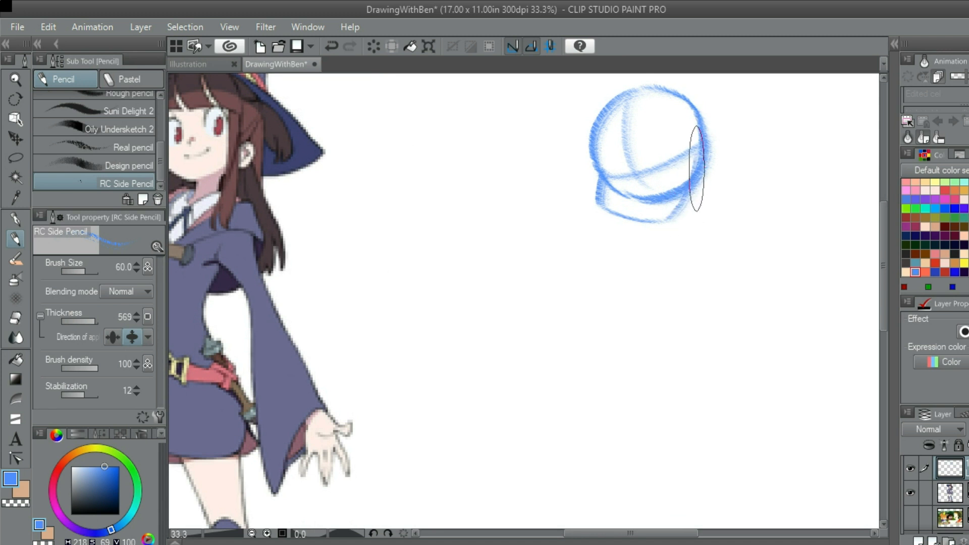
pyautogui.scroll(-3, 697, 178)
pyautogui.scroll(5, 711, 167)
pyautogui.scroll(-2, 681, 177)
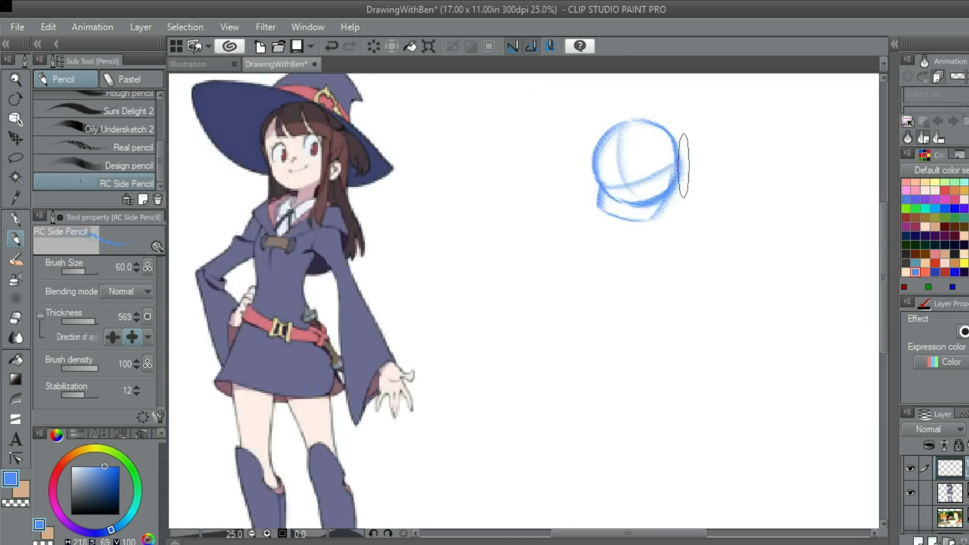
pyautogui.scroll(1, 681, 172)
pyautogui.moveTo(660, 217); pyautogui.dragTo(673, 161)
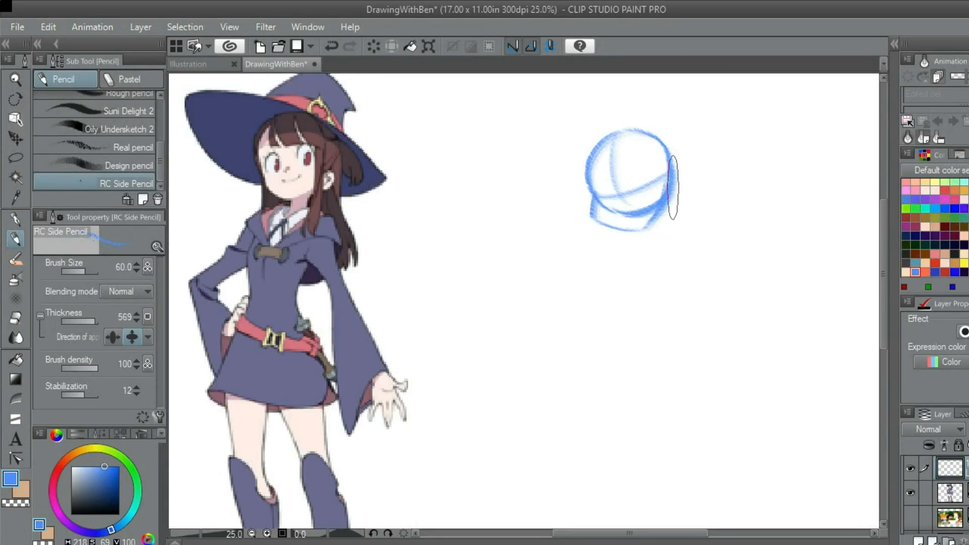
# Sketch an oval ear on the right side of the head and two strokes running down beneath it
pyautogui.scroll(1, 666, 181)
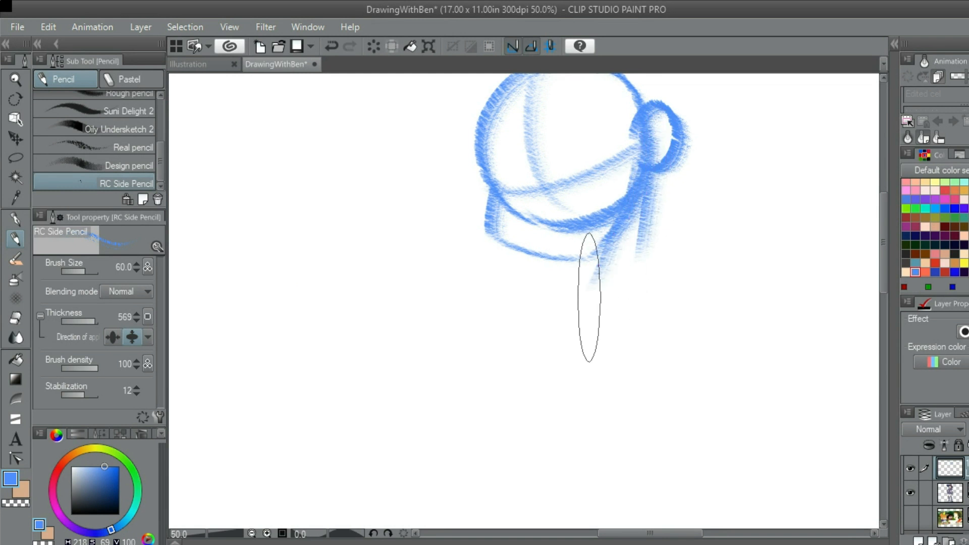
pyautogui.scroll(-1, 610, 274)
pyautogui.scroll(-1, 610, 274)
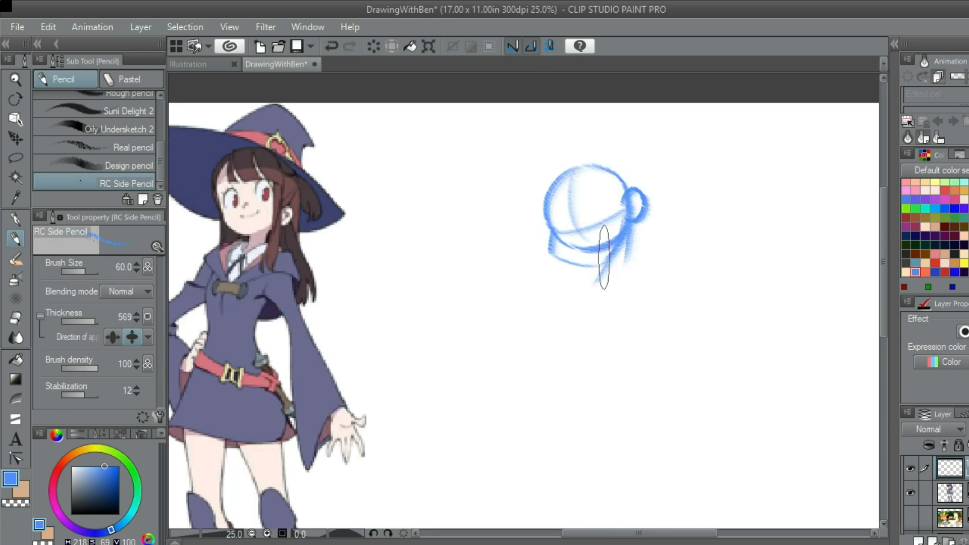
pyautogui.scroll(2, 610, 274)
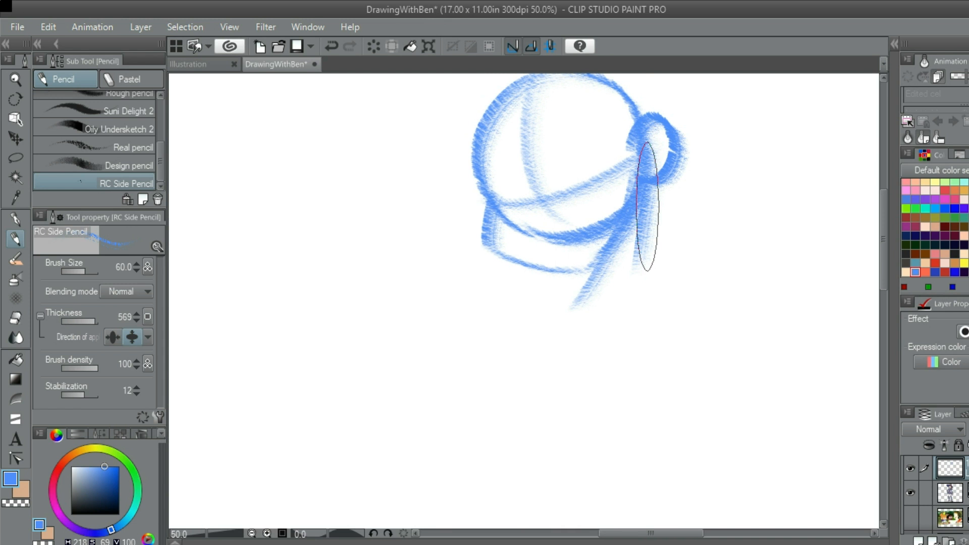
pyautogui.scroll(-2, 641, 248)
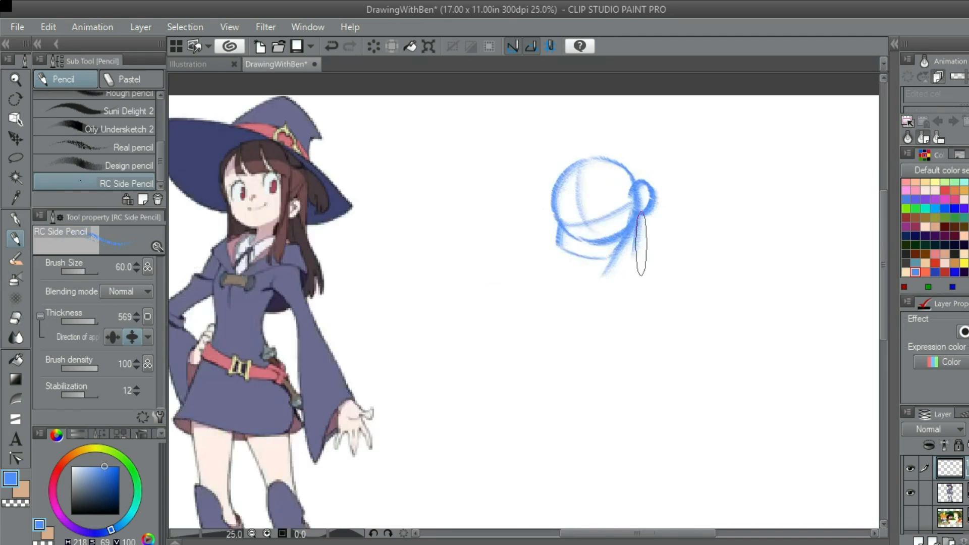
pyautogui.scroll(1, 641, 252)
pyautogui.moveTo(642, 257); pyautogui.dragTo(675, 252)
pyautogui.scroll(1, 641, 192)
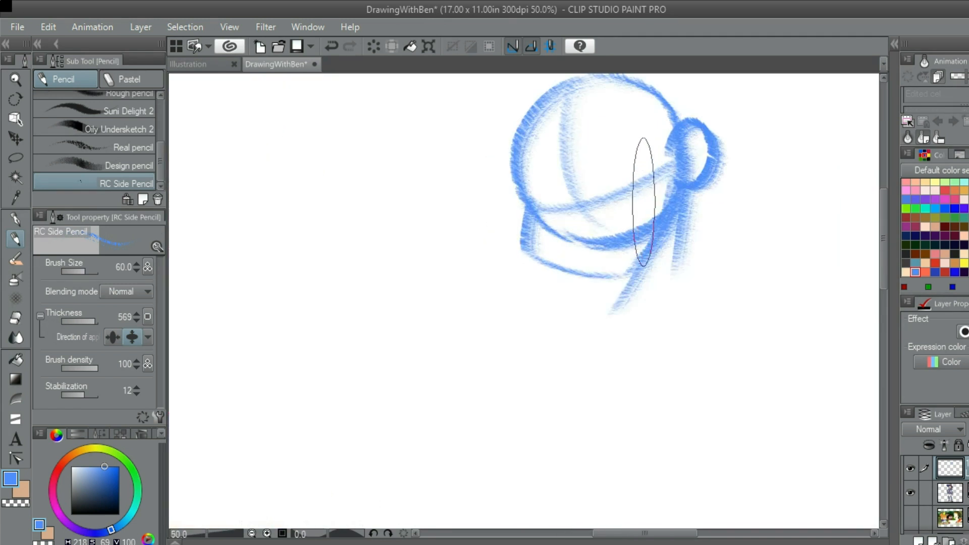
pyautogui.scroll(-2, 626, 222)
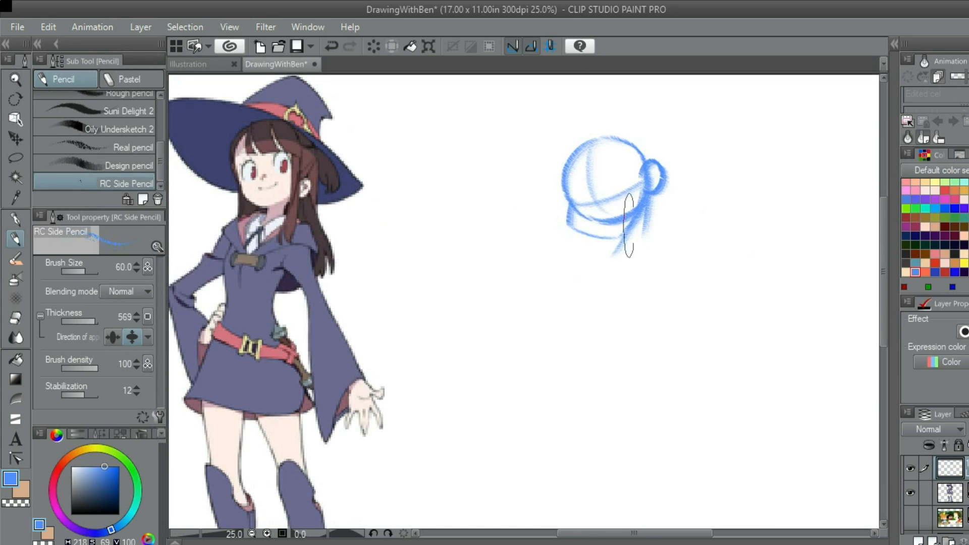
pyautogui.scroll(2, 638, 196)
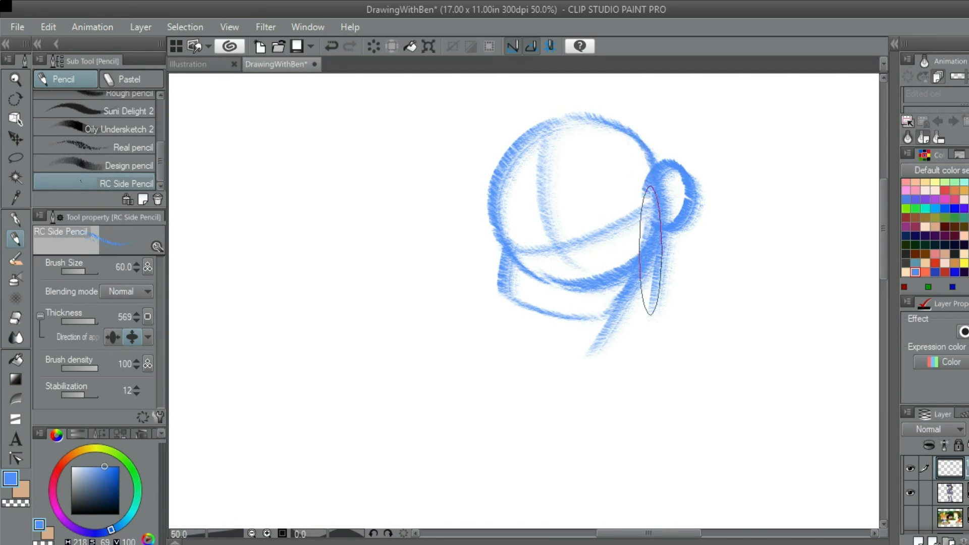
pyautogui.scroll(-2, 650, 250)
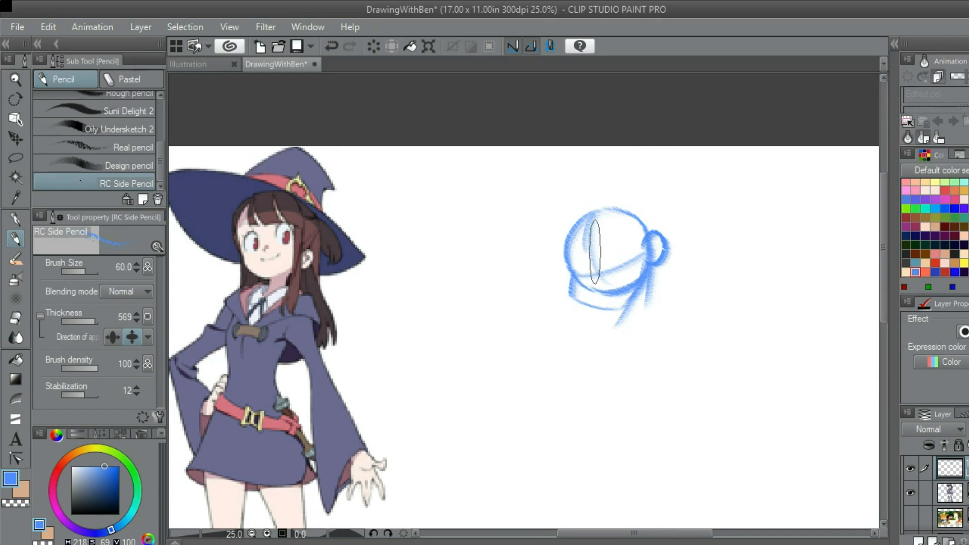
# Sketch the pointed central lock of the fringe at the top of the vertical guideline
pyautogui.scroll(4, 595, 251)
pyautogui.hotkey('ctrl', 'z')
pyautogui.moveTo(589, 141); pyautogui.dragTo(586, 223)
pyautogui.moveTo(595, 139)
pyautogui.mouseDown()
pyautogui.moveTo(603, 174)
pyautogui.moveTo(634, 207)
pyautogui.moveTo(676, 213)
pyautogui.mouseUp()
pyautogui.hotkey('ctrl', 'z')
pyautogui.hotkey('ctrl', 'z')
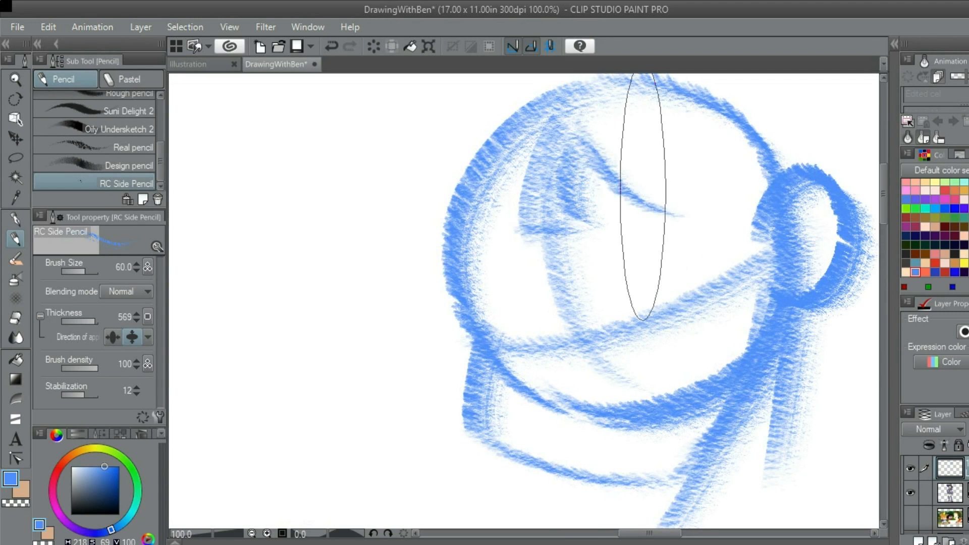
# Redraw the curved fringe line sweeping from the central lock across the forehead towards the ear
pyautogui.scroll(-3, 642, 197)
pyautogui.moveTo(637, 193)
pyautogui.mouseDown()
pyautogui.moveTo(743, 192)
pyautogui.moveTo(669, 192)
pyautogui.mouseUp()
pyautogui.scroll(3, 668, 191)
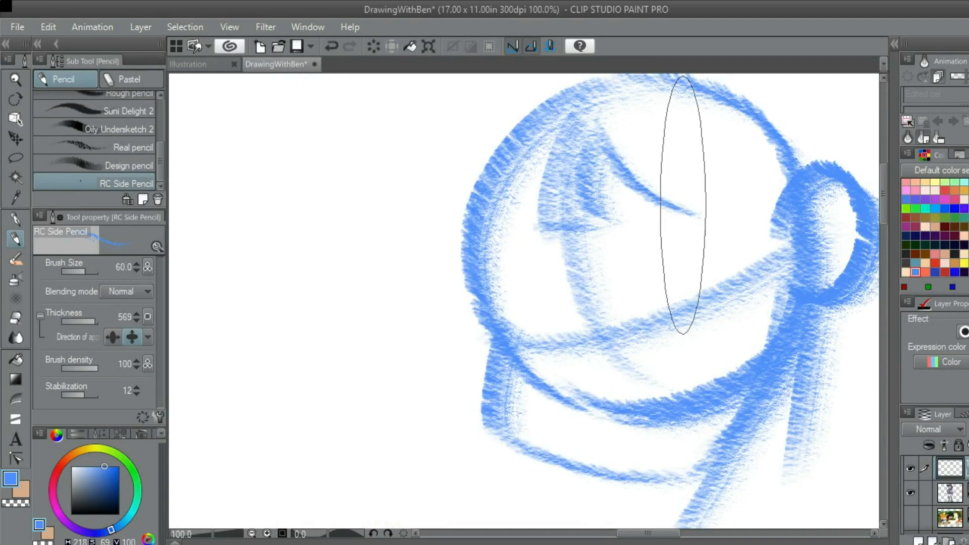
pyautogui.scroll(-3, 674, 212)
pyautogui.scroll(3, 634, 228)
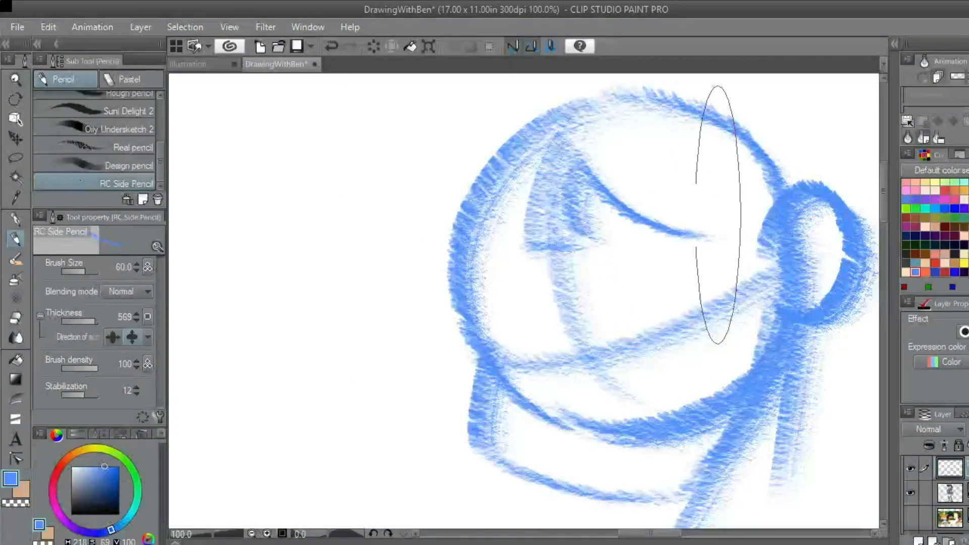
pyautogui.scroll(-2, 615, 181)
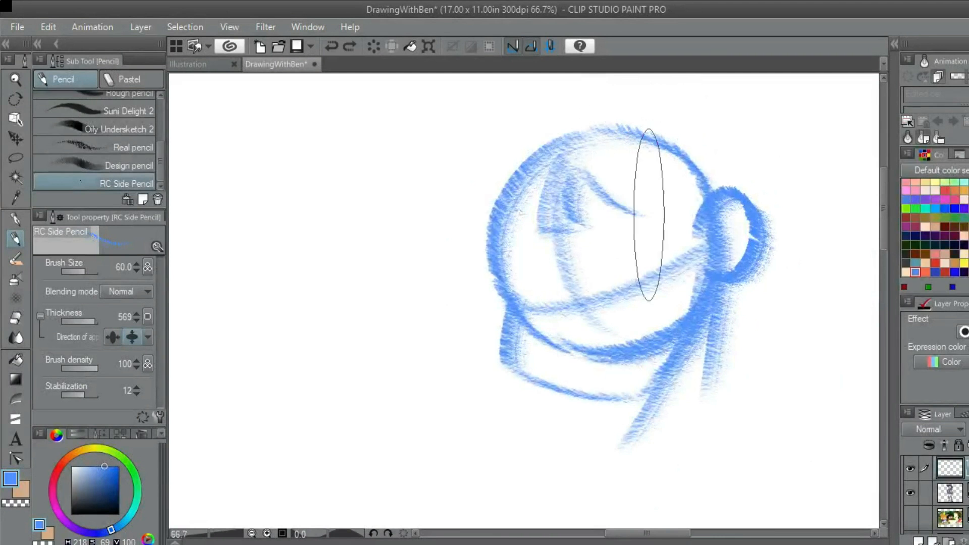
pyautogui.moveTo(588, 177); pyautogui.dragTo(661, 218)
pyautogui.hotkey('ctrl', 'z')
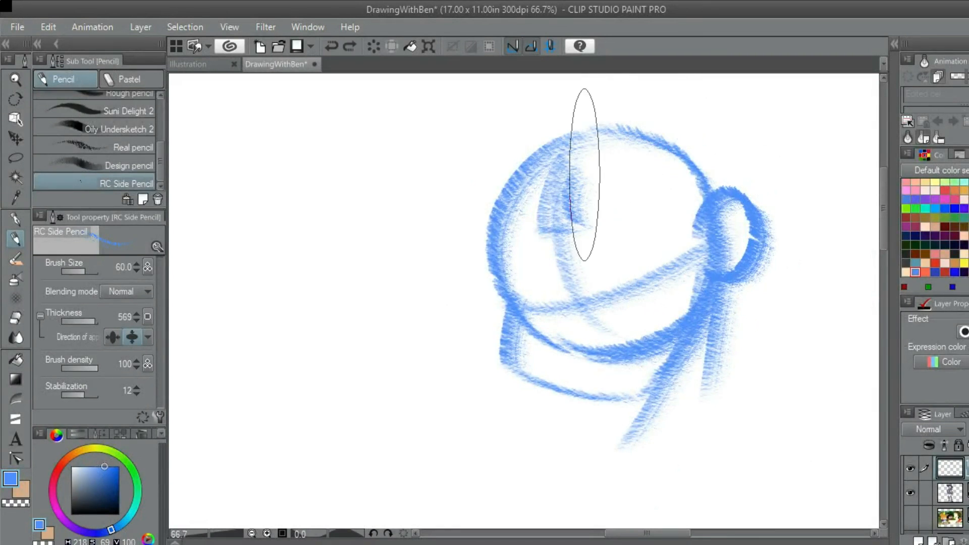
pyautogui.moveTo(585, 174); pyautogui.dragTo(660, 206)
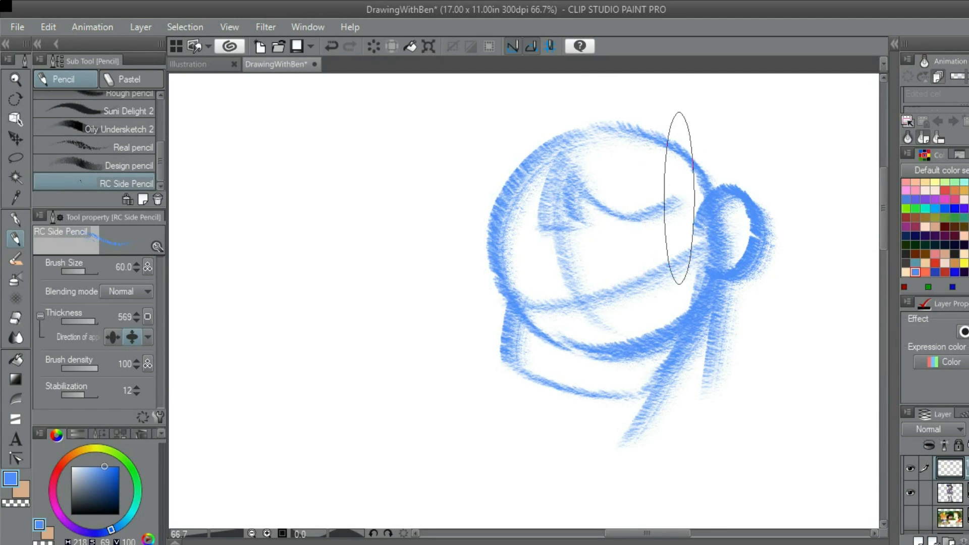
# Sketch the side lock of hair from the top of the head towards the ear, plus an outer hair curve above it
pyautogui.scroll(-2, 658, 215)
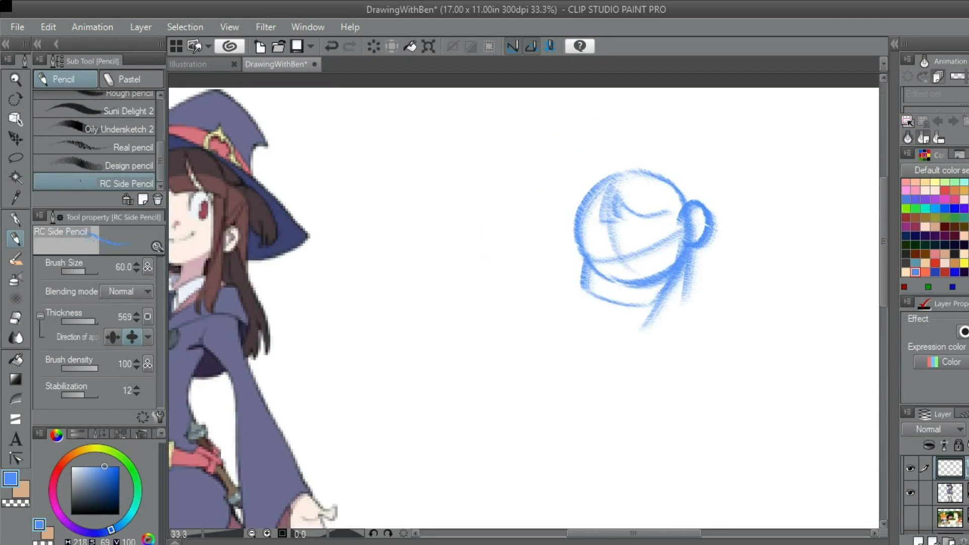
pyautogui.moveTo(659, 214); pyautogui.dragTo(704, 212)
pyautogui.scroll(3, 727, 202)
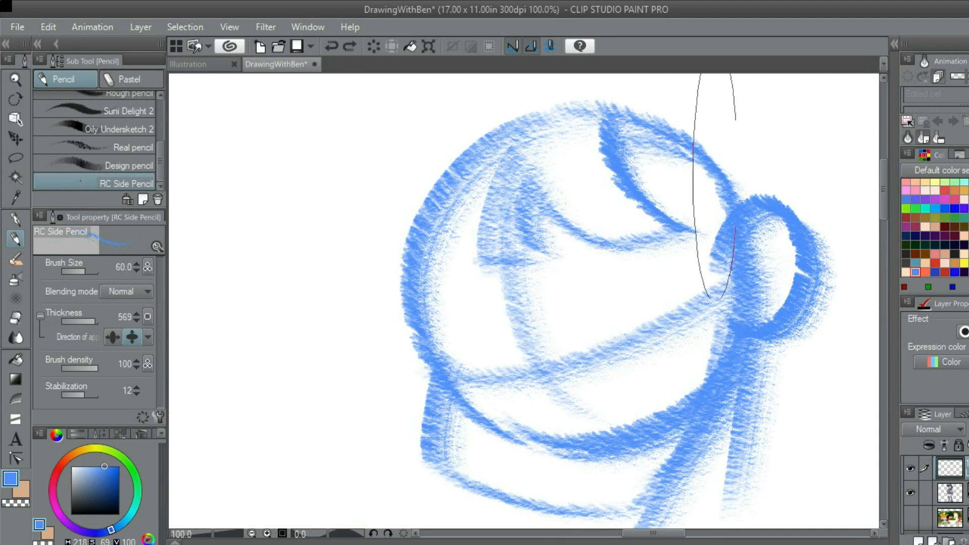
pyautogui.scroll(-4, 686, 202)
pyautogui.scroll(3, 676, 212)
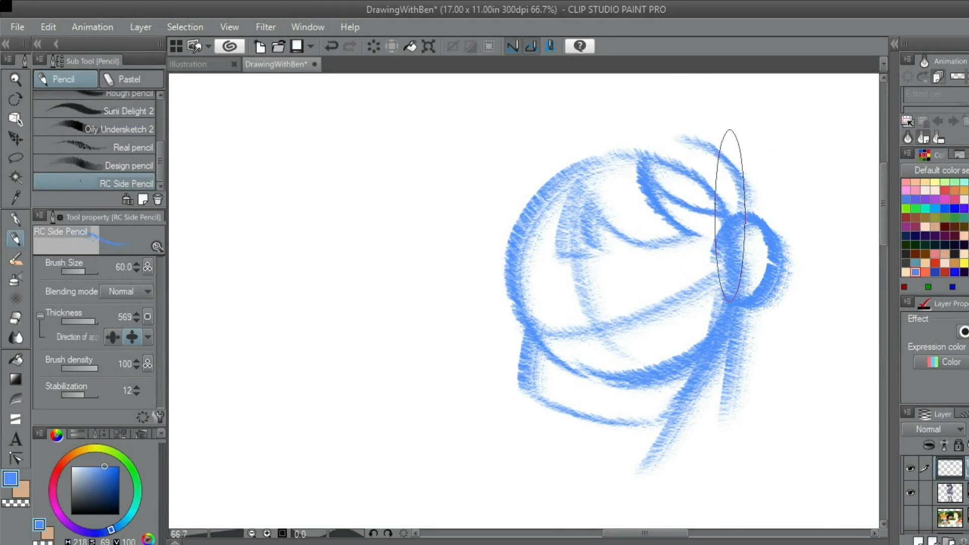
pyautogui.scroll(-3, 729, 189)
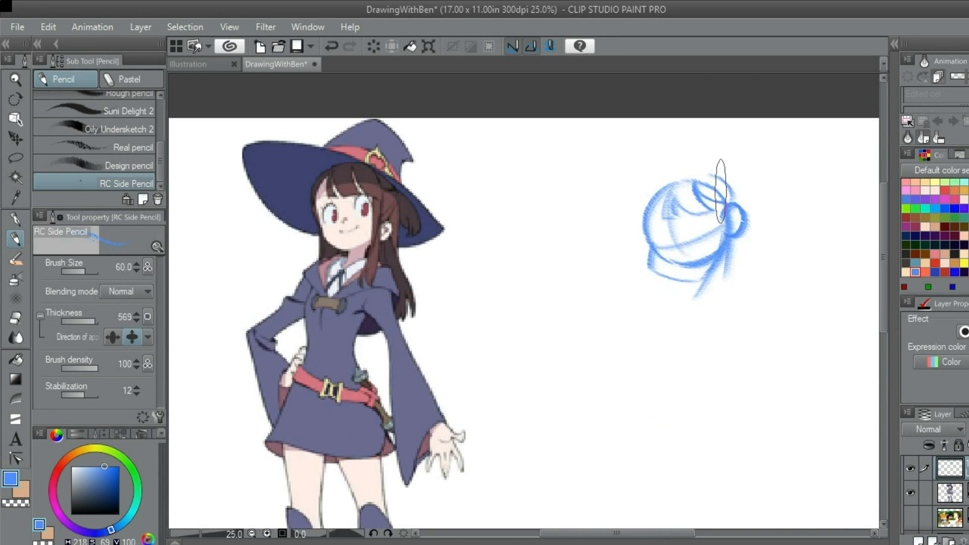
# Sketch a short outer hair tuft above the ear and darken the lower edge of the side lock
pyautogui.scroll(4, 720, 192)
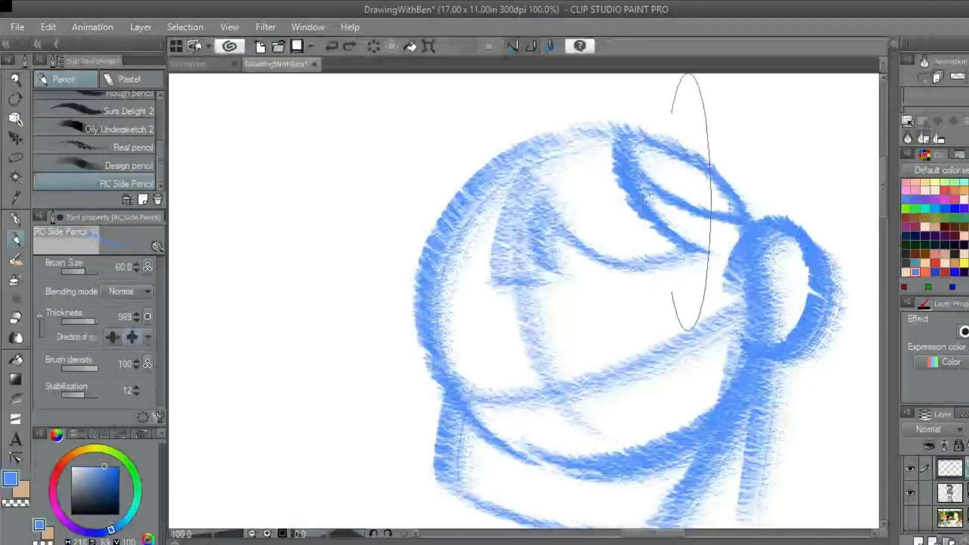
pyautogui.moveTo(701, 130); pyautogui.dragTo(766, 226)
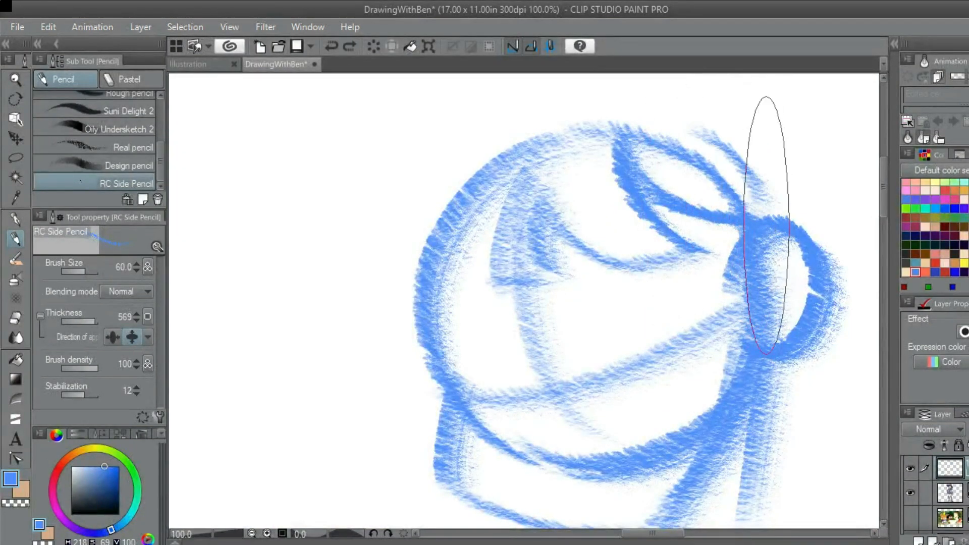
pyautogui.moveTo(643, 182); pyautogui.dragTo(753, 236)
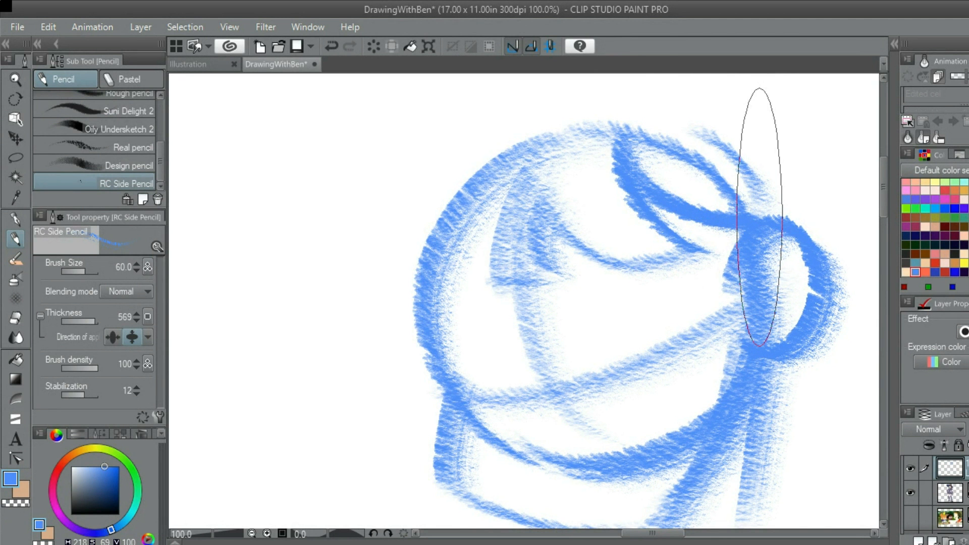
pyautogui.scroll(-5, 760, 217)
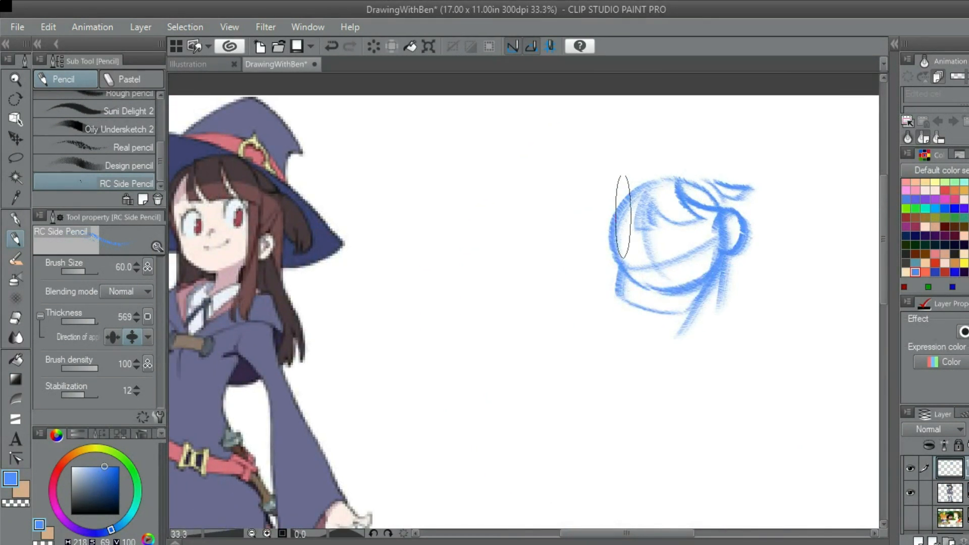
# Sketch a curved hair line outside the upper left of the head circle
pyautogui.moveTo(625, 220); pyautogui.dragTo(669, 209)
pyautogui.scroll(1, 667, 207)
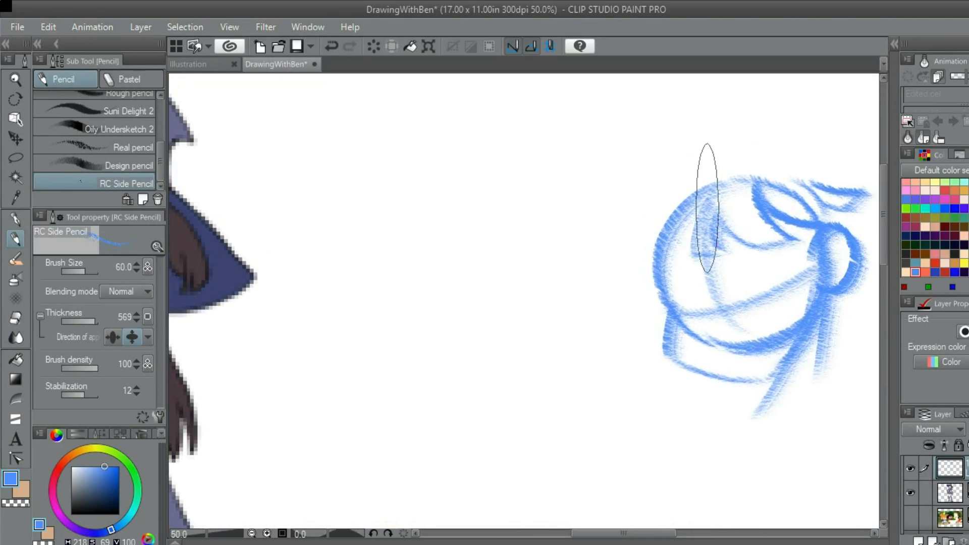
pyautogui.scroll(-1, 707, 199)
pyautogui.scroll(1, 706, 199)
pyautogui.moveTo(707, 198)
pyautogui.mouseDown()
pyautogui.moveTo(676, 203)
pyautogui.moveTo(648, 231)
pyautogui.mouseUp()
pyautogui.hotkey('ctrl', 'z')
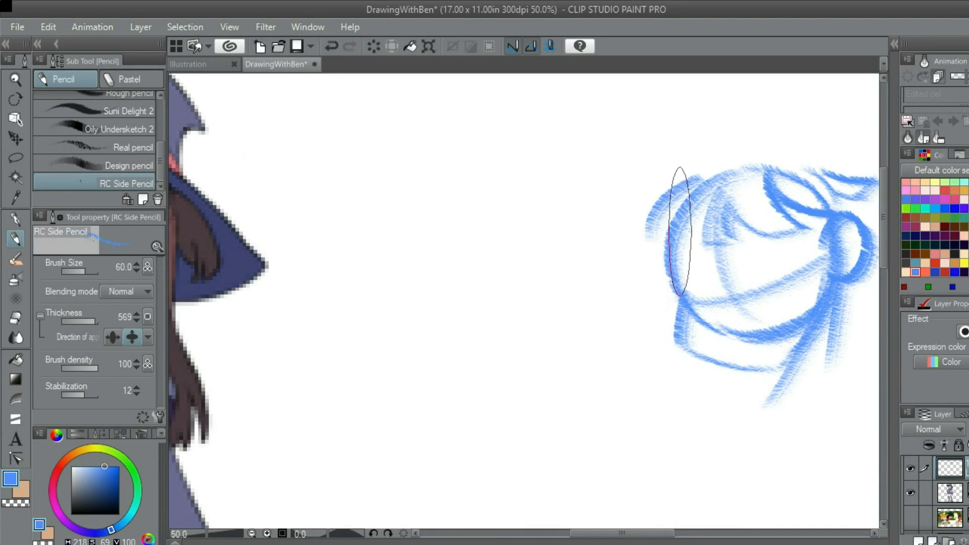
pyautogui.scroll(-1, 680, 231)
pyautogui.scroll(1, 679, 228)
pyautogui.hotkey('ctrl', 'z')
pyautogui.scroll(-2, 664, 185)
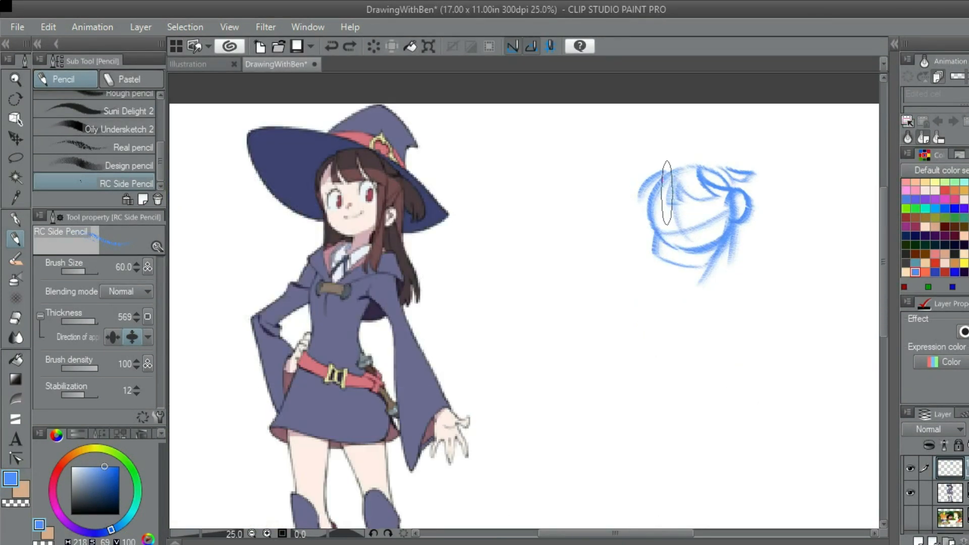
# Extend the outer hair curve down the left side of the head to the jaw
pyautogui.scroll(1, 666, 198)
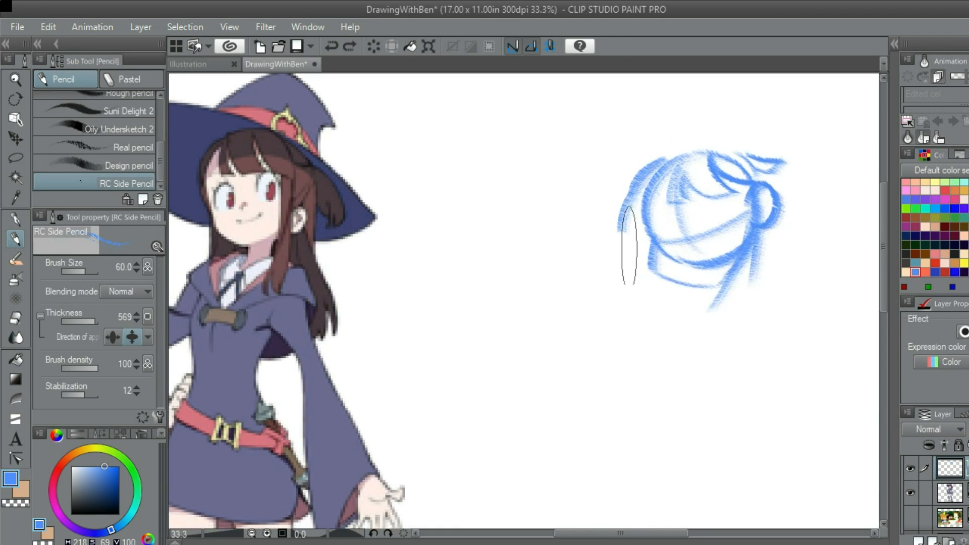
pyautogui.moveTo(650, 151); pyautogui.dragTo(646, 263)
pyautogui.scroll(-1, 641, 233)
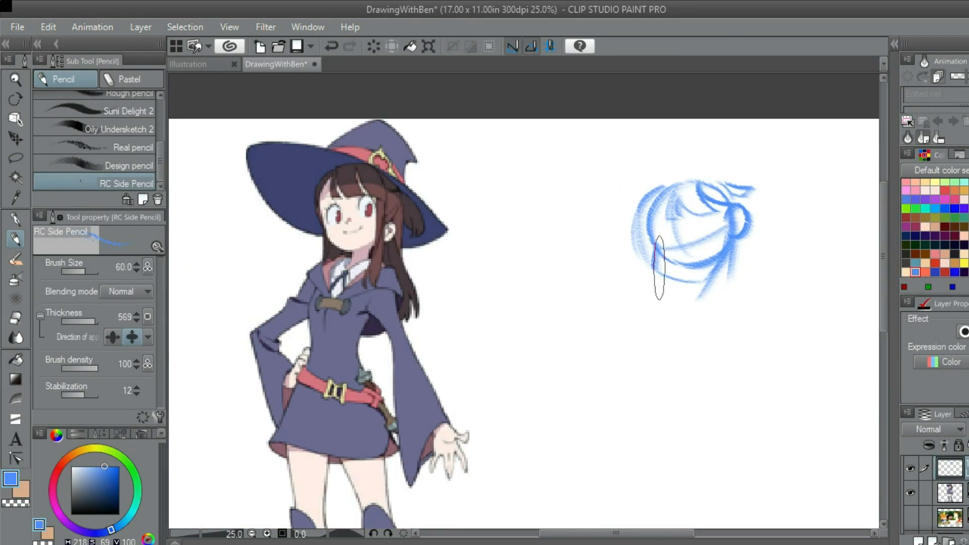
pyautogui.scroll(1, 659, 267)
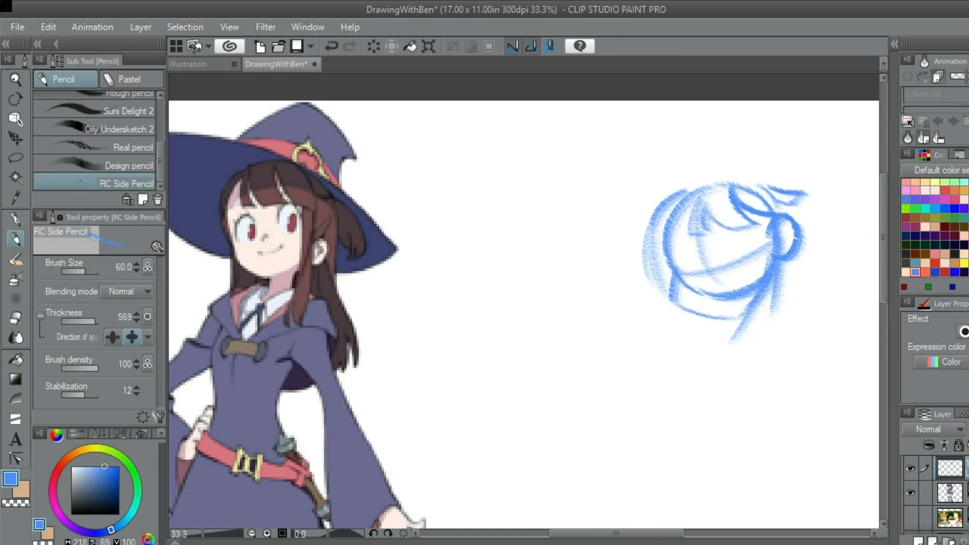
# Sketch two short shoulder strokes on either side of the neck's base
pyautogui.moveTo(659, 267); pyautogui.dragTo(588, 209)
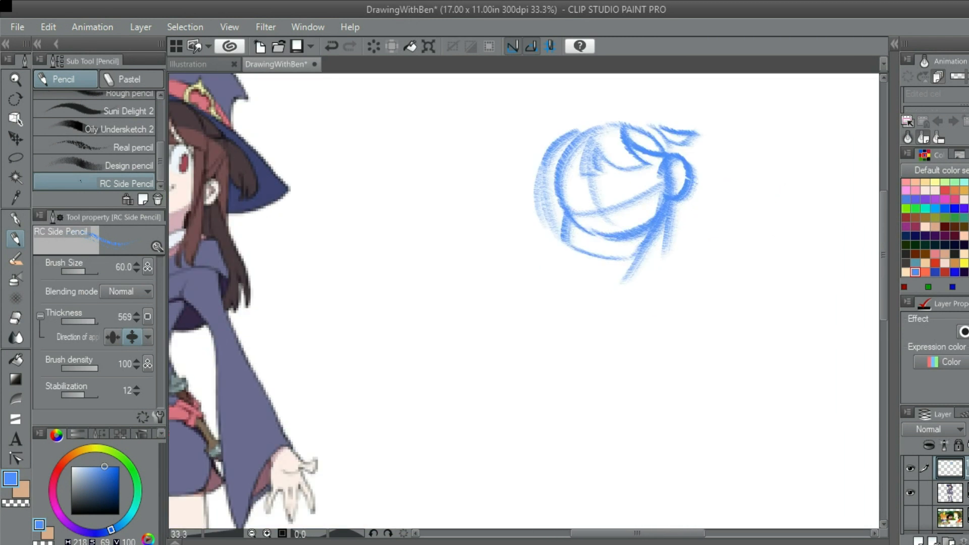
pyautogui.scroll(-1, 676, 263)
pyautogui.moveTo(676, 264)
pyautogui.mouseDown()
pyautogui.moveTo(666, 216)
pyautogui.moveTo(690, 211)
pyautogui.mouseUp()
pyautogui.scroll(2, 666, 216)
pyautogui.hotkey('ctrl', 'z')
pyautogui.moveTo(635, 222); pyautogui.dragTo(692, 212)
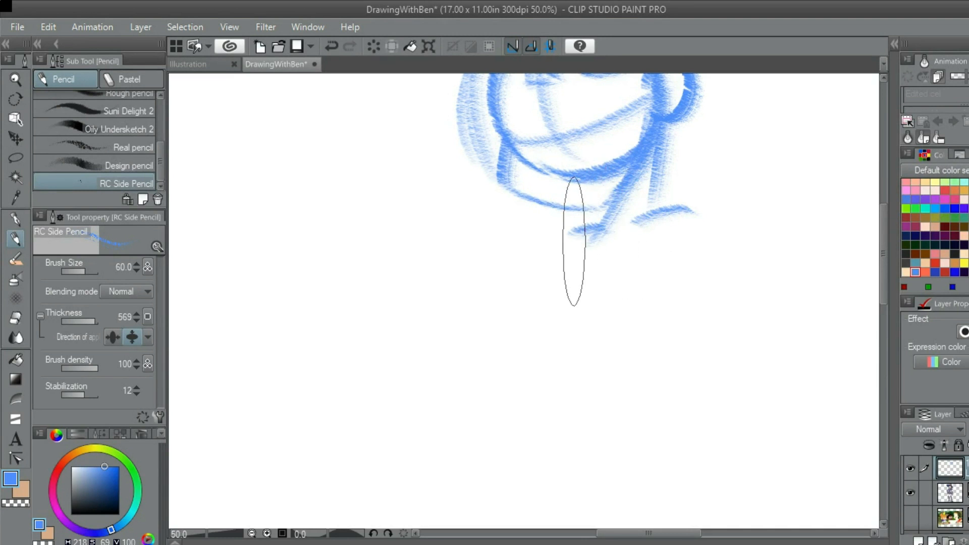
# Broaden the left shoulder stroke below the chin with extra shading
pyautogui.scroll(-2, 590, 255)
pyautogui.moveTo(599, 252)
pyautogui.mouseDown()
pyautogui.moveTo(644, 217)
pyautogui.moveTo(676, 217)
pyautogui.mouseUp()
pyautogui.scroll(1, 657, 235)
pyautogui.moveTo(654, 248)
pyautogui.mouseDown()
pyautogui.moveTo(699, 251)
pyautogui.moveTo(669, 223)
pyautogui.mouseUp()
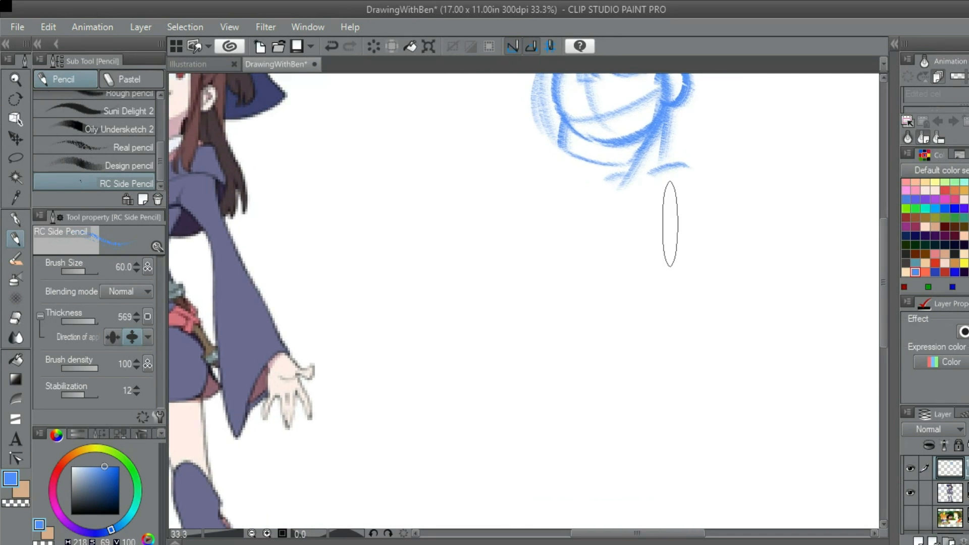
pyautogui.scroll(1, 670, 224)
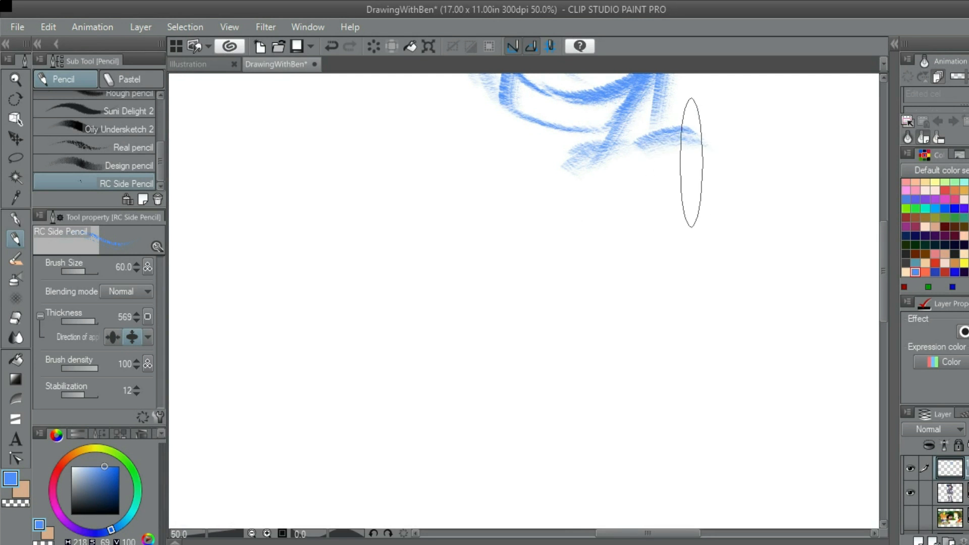
# Sketch a tilted oval for the torso beneath the shoulder line
pyautogui.moveTo(688, 151); pyautogui.dragTo(614, 256)
pyautogui.hotkey('ctrl', 'z')
pyautogui.moveTo(688, 151); pyautogui.dragTo(576, 273)
pyautogui.hotkey('ctrl', 'z')
pyautogui.moveTo(679, 148)
pyautogui.mouseDown()
pyautogui.moveTo(575, 277)
pyautogui.moveTo(608, 214)
pyautogui.moveTo(660, 166)
pyautogui.moveTo(583, 282)
pyautogui.mouseUp()
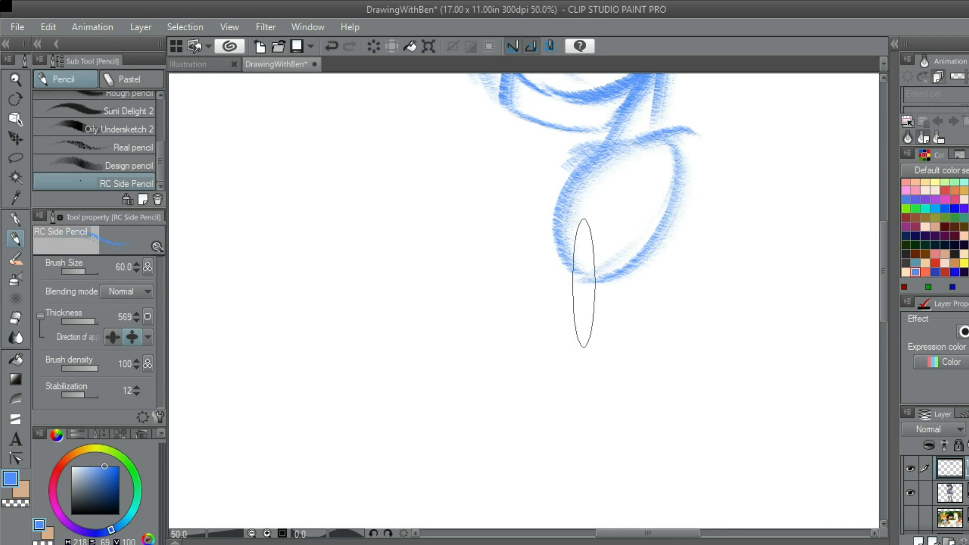
pyautogui.scroll(-2, 643, 247)
pyautogui.scroll(2, 643, 247)
pyautogui.hotkey('ctrl', 'z')
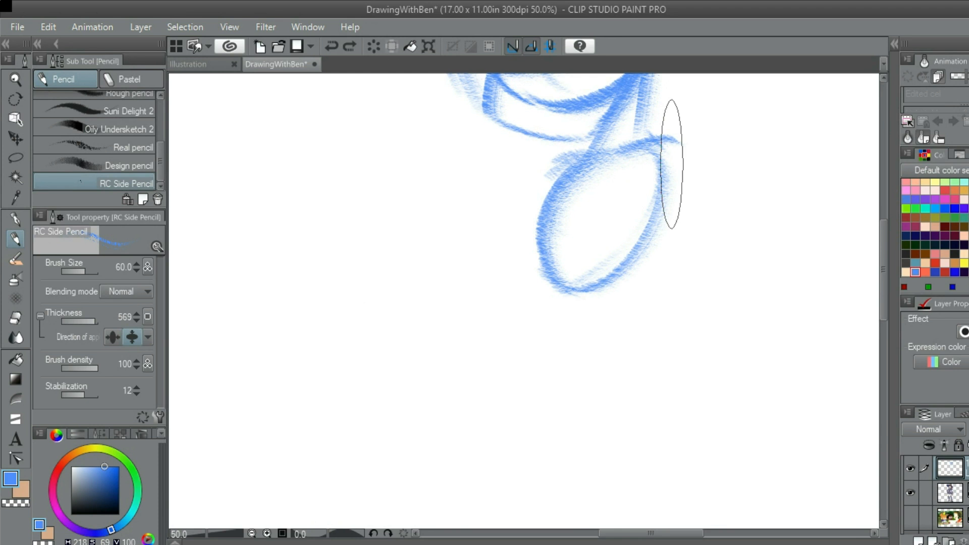
pyautogui.hotkey('ctrl', 'y')
pyautogui.scroll(-2, 656, 182)
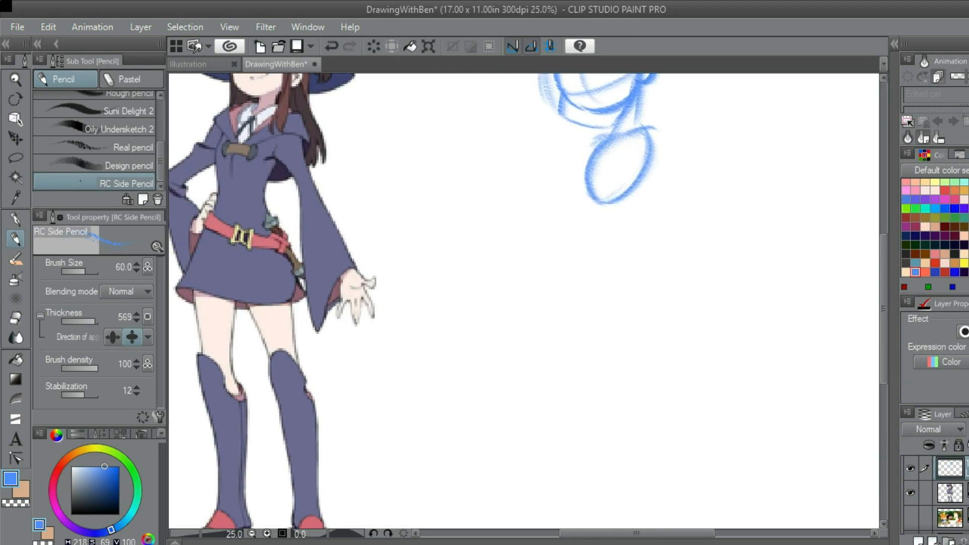
# Try two lines flaring down from the torso oval for the waist and hips
pyautogui.scroll(1, 648, 164)
pyautogui.moveTo(595, 200)
pyautogui.mouseDown()
pyautogui.moveTo(642, 216)
pyautogui.moveTo(689, 212)
pyautogui.mouseUp()
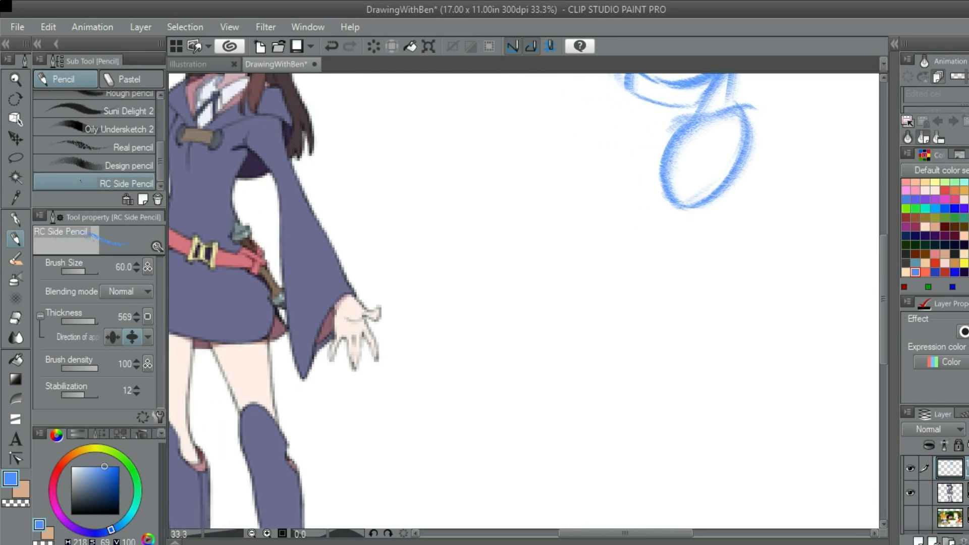
pyautogui.scroll(1, 690, 211)
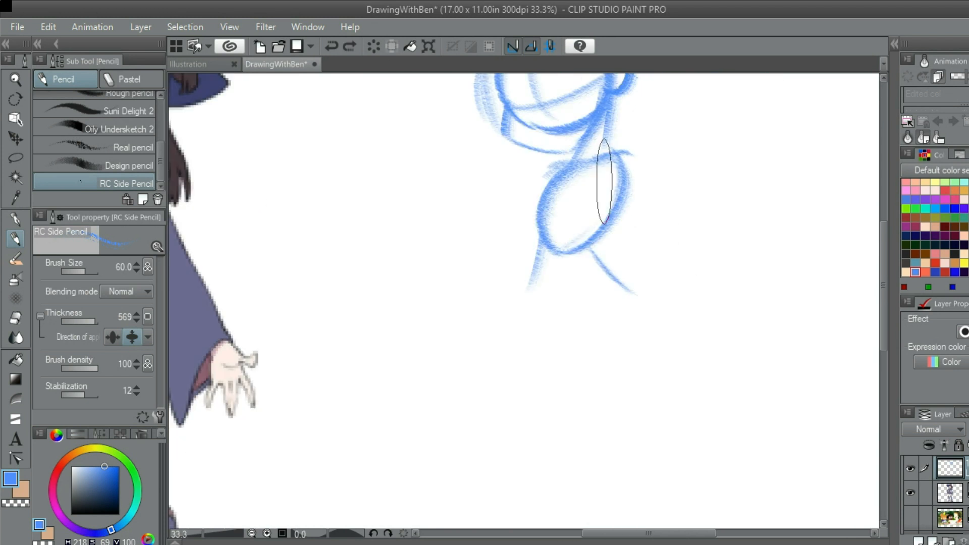
pyautogui.scroll(-1, 604, 204)
pyautogui.scroll(1, 602, 218)
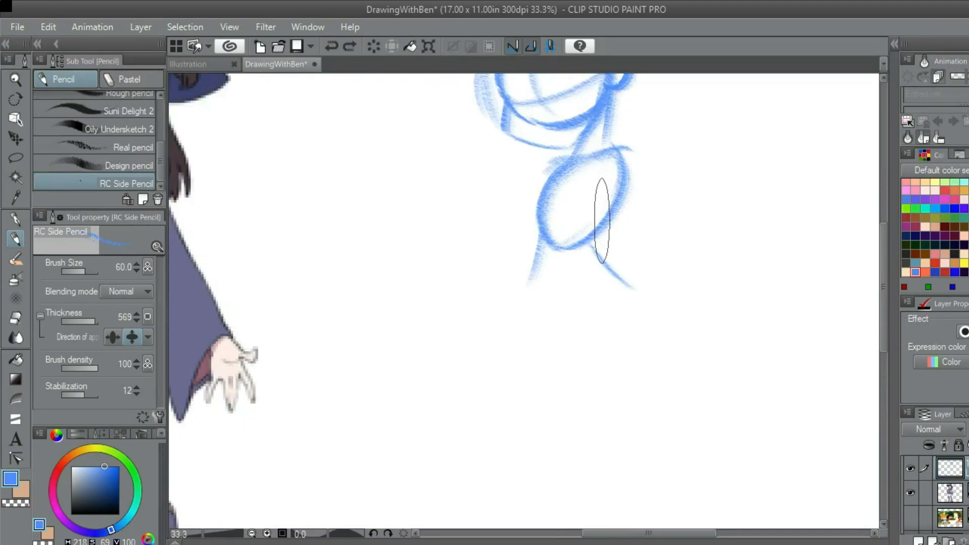
pyautogui.moveTo(602, 220); pyautogui.dragTo(695, 186)
pyautogui.moveTo(660, 227)
pyautogui.mouseDown()
pyautogui.moveTo(630, 185)
pyautogui.moveTo(613, 179)
pyautogui.mouseUp()
# Try a curved hem line joining the lower ends of the flared hip lines
pyautogui.scroll(1, 630, 181)
pyautogui.moveTo(554, 214)
pyautogui.mouseDown()
pyautogui.moveTo(679, 217)
pyautogui.moveTo(573, 238)
pyautogui.moveTo(696, 233)
pyautogui.mouseUp()
pyautogui.hotkey('ctrl', 'z')
pyautogui.moveTo(562, 220); pyautogui.dragTo(697, 222)
pyautogui.scroll(-3, 622, 238)
pyautogui.scroll(1, 653, 205)
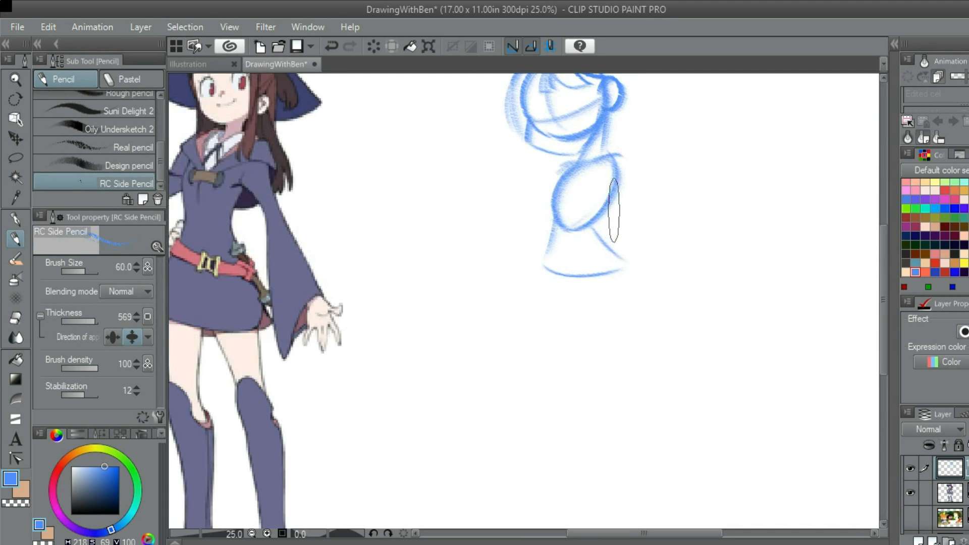
pyautogui.moveTo(611, 214); pyautogui.dragTo(669, 171)
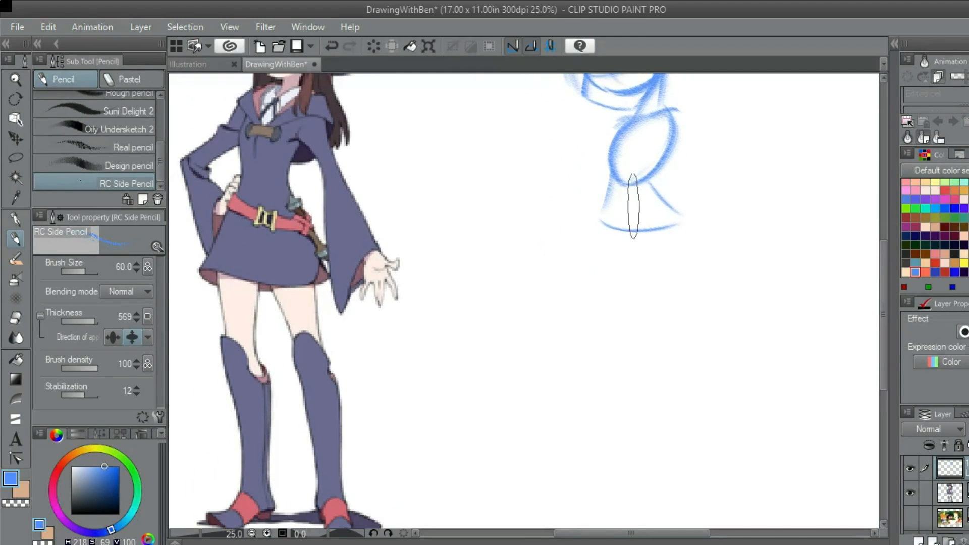
pyautogui.moveTo(633, 206); pyautogui.dragTo(662, 292)
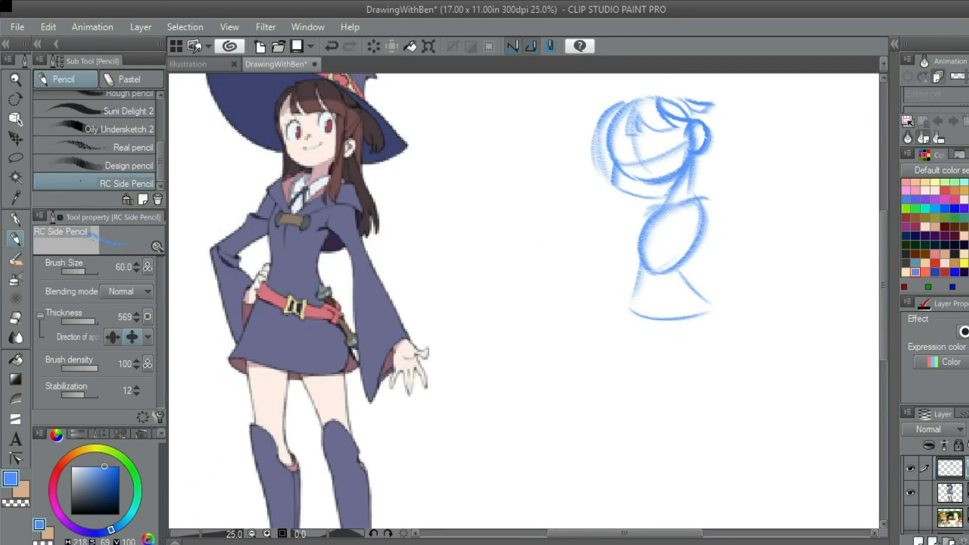
# Try rounding the left hip and adding a short curved line inside the hip shape
pyautogui.scroll(2, 737, 416)
pyautogui.moveTo(596, 221)
pyautogui.mouseDown()
pyautogui.moveTo(601, 193)
pyautogui.moveTo(648, 159)
pyautogui.moveTo(562, 158)
pyautogui.mouseUp()
pyautogui.hotkey('ctrl', 'z')
pyautogui.scroll(-2, 560, 161)
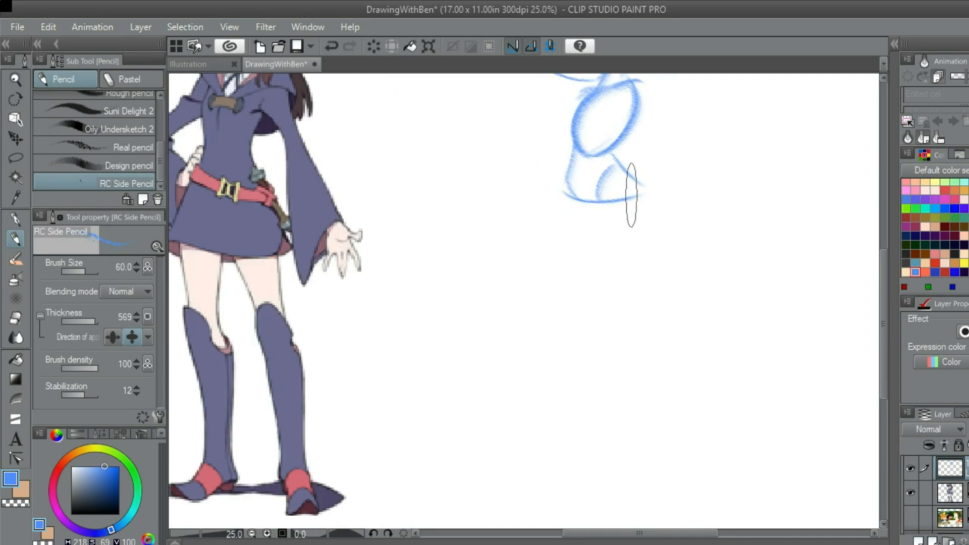
pyautogui.scroll(1, 630, 187)
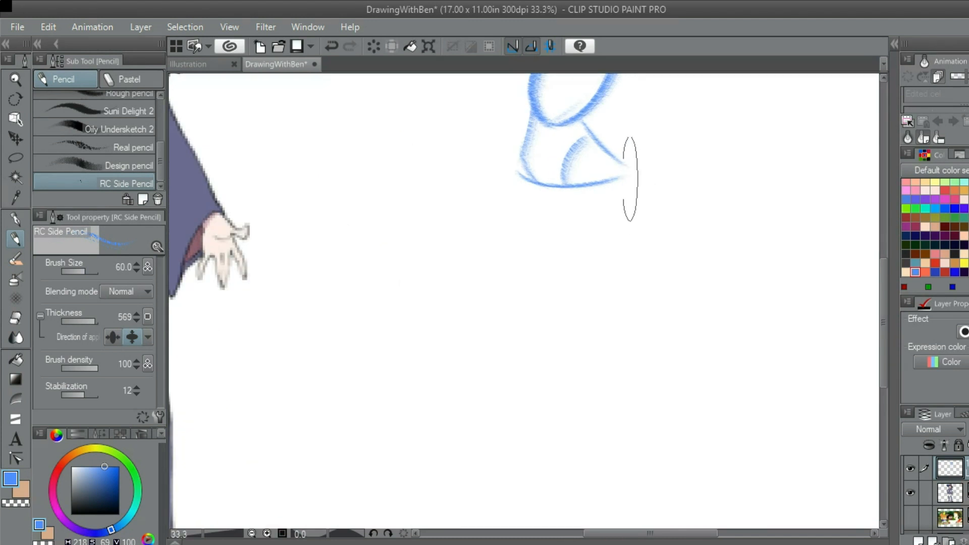
pyautogui.scroll(-1, 609, 160)
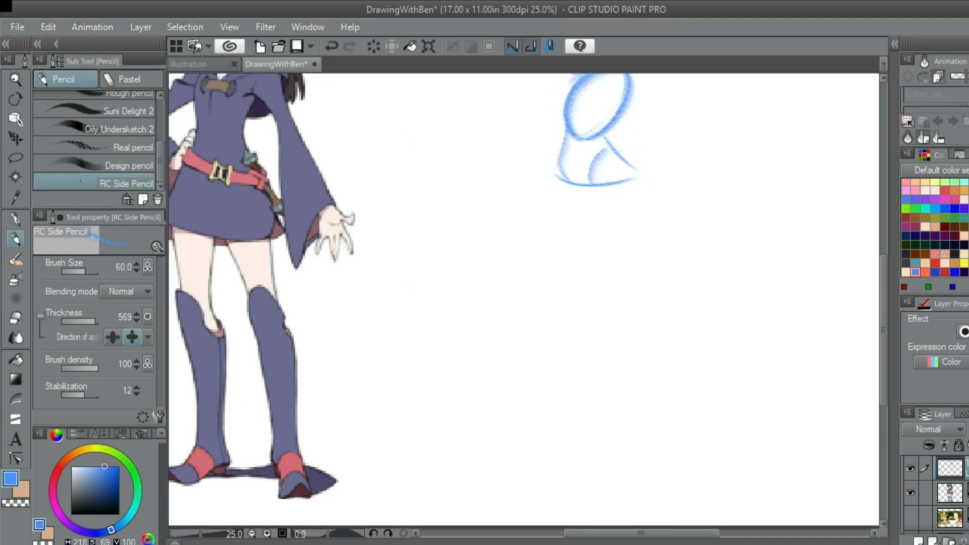
# Undo the hip and hem strokes below the torso oval
pyautogui.moveTo(617, 197); pyautogui.dragTo(612, 213)
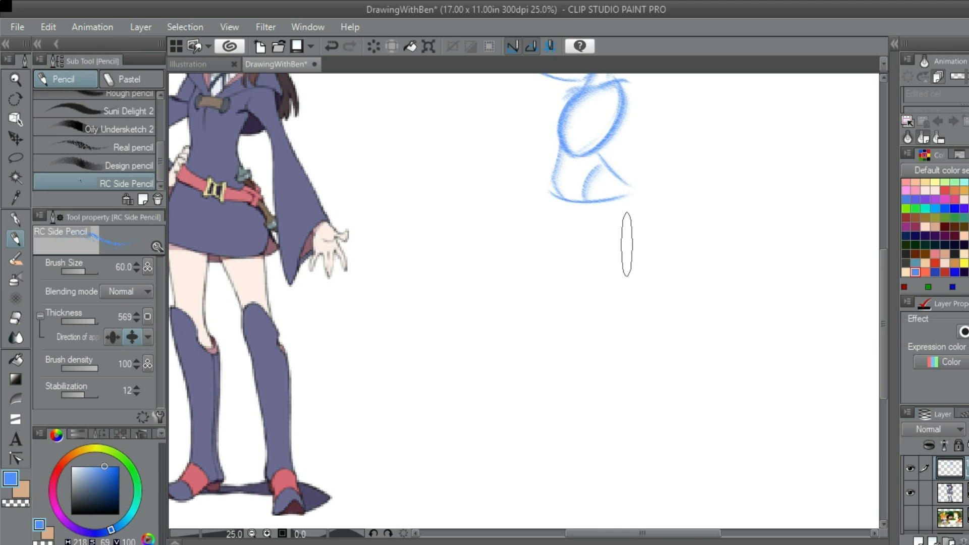
pyautogui.moveTo(620, 211)
pyautogui.mouseDown()
pyautogui.moveTo(627, 244)
pyautogui.moveTo(639, 250)
pyautogui.moveTo(624, 313)
pyautogui.moveTo(627, 233)
pyautogui.moveTo(595, 212)
pyautogui.moveTo(568, 266)
pyautogui.mouseUp()
pyautogui.hotkey('ctrl', 'z')
pyautogui.hotkey('ctrl', 'z')
pyautogui.hotkey('ctrl', 'z')
pyautogui.hotkey('ctrl', 'z')
# Sketch the two sides of the skirt flaring down from the torso oval
pyautogui.hotkey('ctrl', 'z')
pyautogui.moveTo(551, 302); pyautogui.dragTo(585, 235)
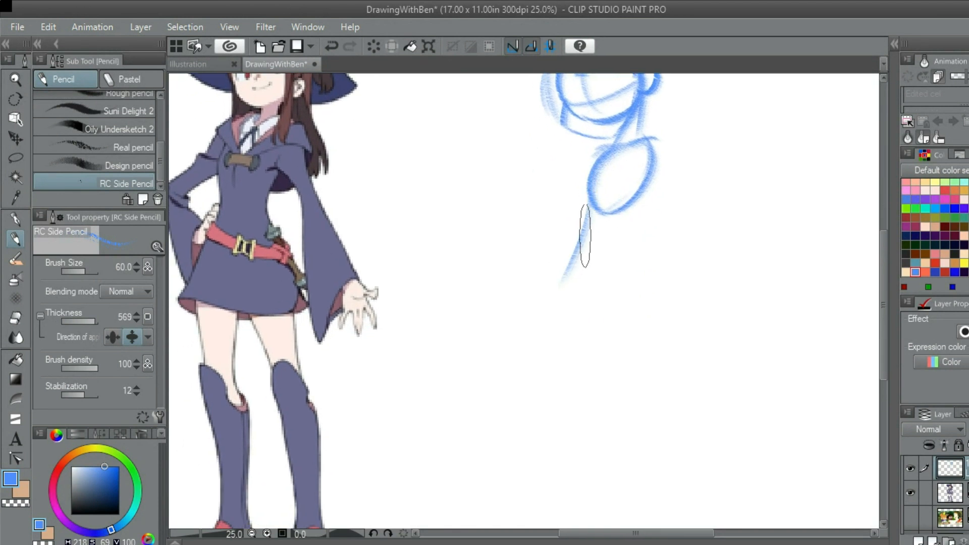
pyautogui.moveTo(592, 202)
pyautogui.mouseDown()
pyautogui.moveTo(551, 282)
pyautogui.moveTo(678, 280)
pyautogui.mouseUp()
pyautogui.moveTo(631, 202)
pyautogui.mouseDown()
pyautogui.moveTo(665, 284)
pyautogui.moveTo(626, 234)
pyautogui.moveTo(663, 282)
pyautogui.moveTo(689, 267)
pyautogui.moveTo(723, 303)
pyautogui.moveTo(648, 235)
pyautogui.moveTo(651, 260)
pyautogui.moveTo(673, 247)
pyautogui.mouseUp()
pyautogui.hotkey('ctrl', 'z')
pyautogui.scroll(-2, 664, 280)
pyautogui.scroll(2, 658, 255)
pyautogui.moveTo(616, 227); pyautogui.dragTo(575, 281)
pyautogui.hotkey('ctrl', 'z')
pyautogui.moveTo(613, 229)
pyautogui.mouseDown()
pyautogui.moveTo(577, 292)
pyautogui.moveTo(651, 293)
pyautogui.mouseUp()
# Sketch the upper curved hem line across the skirt between its two sides
pyautogui.hotkey('ctrl', 'z')
pyautogui.moveTo(587, 279); pyautogui.dragTo(641, 290)
pyautogui.hotkey('ctrl', 'z')
pyautogui.hotkey('ctrl', 'z')
pyautogui.moveTo(583, 281)
pyautogui.mouseDown()
pyautogui.moveTo(648, 297)
pyautogui.moveTo(637, 292)
pyautogui.moveTo(710, 288)
pyautogui.mouseUp()
# Sketch a second curved line beneath the skirt hem to form a band
pyautogui.hotkey('ctrl', 'z')
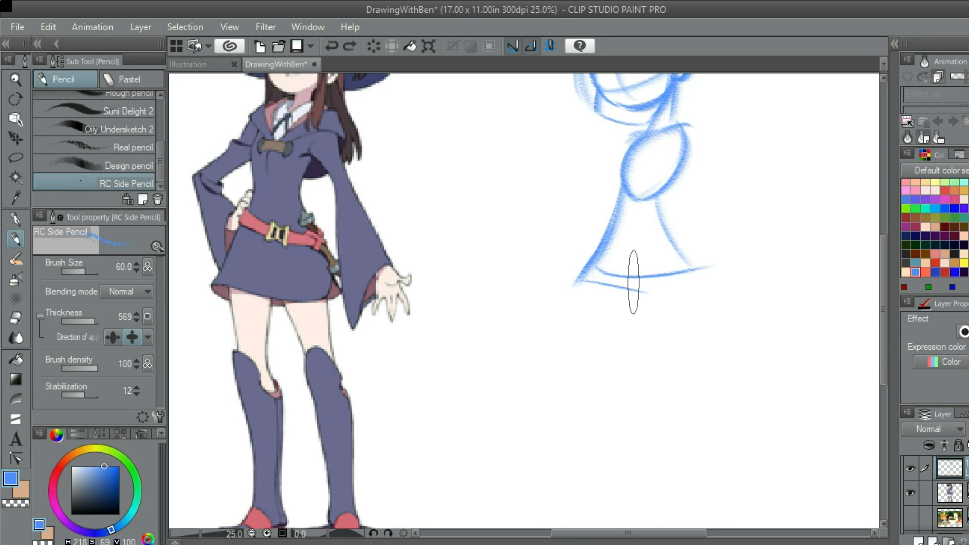
pyautogui.hotkey('ctrl', 'z')
pyautogui.moveTo(629, 290); pyautogui.dragTo(694, 291)
pyautogui.hotkey('ctrl', 'z')
pyautogui.moveTo(629, 290); pyautogui.dragTo(694, 294)
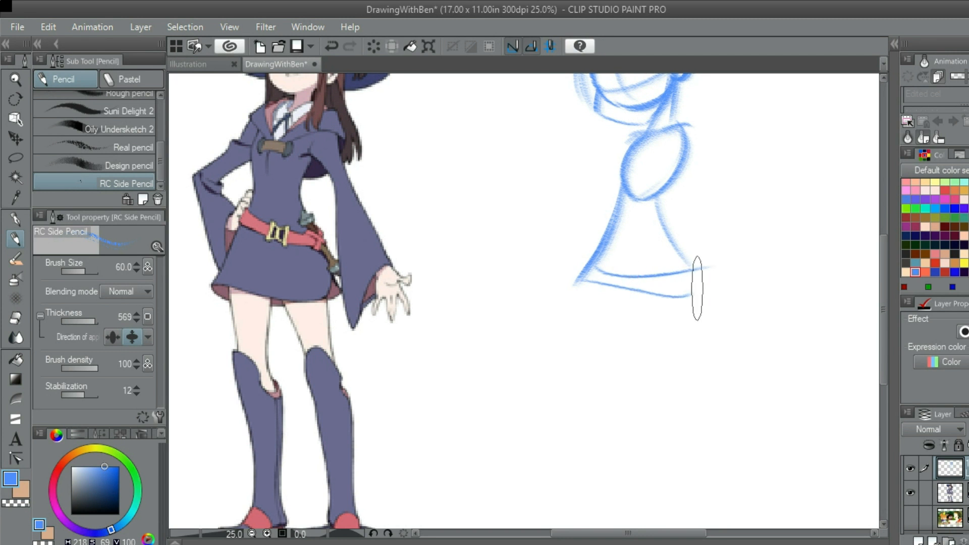
# Close the right end of the hem band and sketch the back line from the torso into the skirt
pyautogui.hotkey('ctrl', 'z')
pyautogui.hotkey('ctrl', 'z')
pyautogui.moveTo(629, 290)
pyautogui.mouseDown()
pyautogui.moveTo(694, 292)
pyautogui.moveTo(693, 266)
pyautogui.mouseUp()
pyautogui.hotkey('ctrl', 'z')
pyautogui.hotkey('ctrl', 'z')
pyautogui.moveTo(657, 187)
pyautogui.mouseDown()
pyautogui.moveTo(711, 279)
pyautogui.moveTo(671, 229)
pyautogui.moveTo(699, 145)
pyautogui.mouseUp()
# Sketch the outer and inner thigh lines of the left leg below the skirt
pyautogui.hotkey('ctrl', 'z')
pyautogui.moveTo(630, 286)
pyautogui.mouseDown()
pyautogui.moveTo(645, 221)
pyautogui.moveTo(644, 231)
pyautogui.mouseUp()
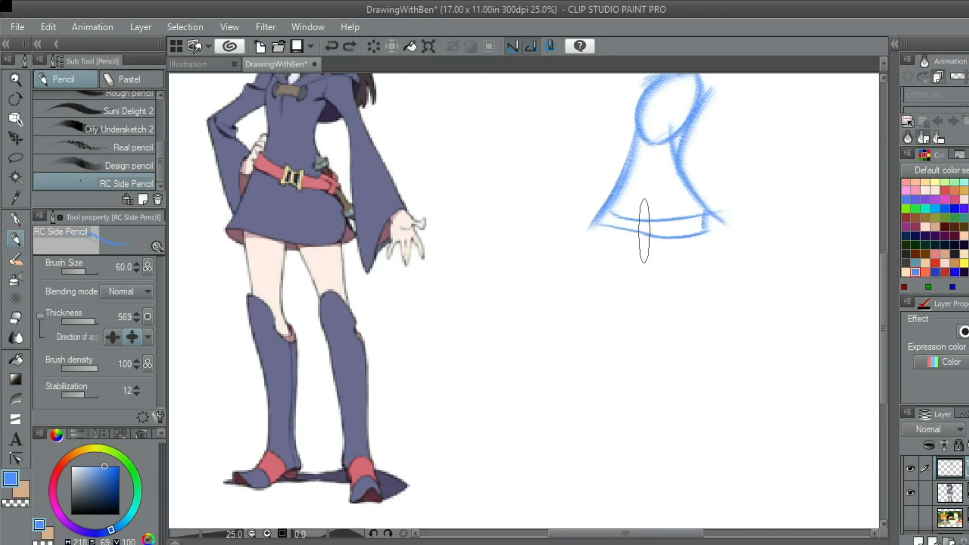
pyautogui.moveTo(602, 202); pyautogui.dragTo(625, 336)
pyautogui.hotkey('ctrl', 'z')
pyautogui.moveTo(599, 230); pyautogui.dragTo(621, 357)
pyautogui.moveTo(662, 256); pyautogui.dragTo(640, 287)
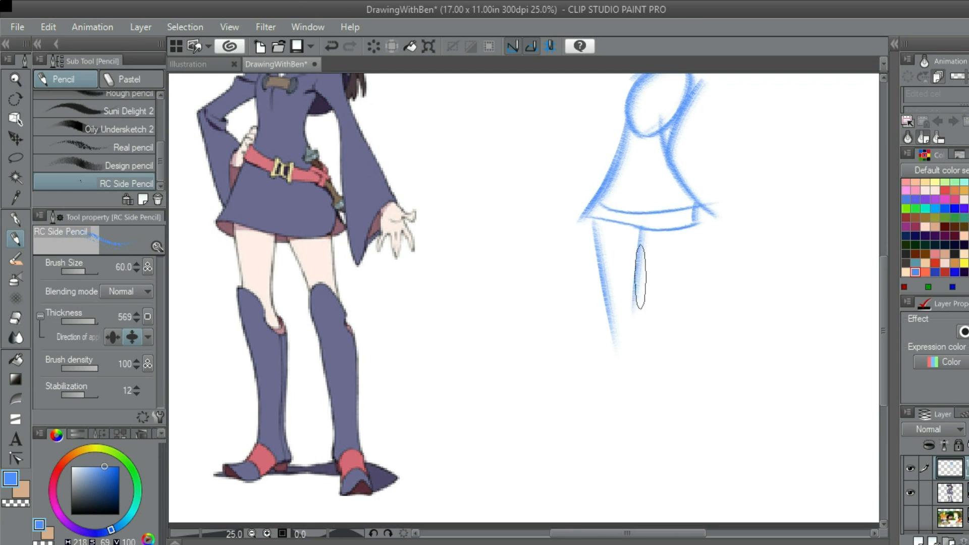
# Sketch the outer and inner thigh lines of the right leg below the skirt
pyautogui.moveTo(692, 257)
pyautogui.mouseDown()
pyautogui.moveTo(653, 285)
pyautogui.moveTo(648, 334)
pyautogui.mouseUp()
pyautogui.hotkey('ctrl', 'z')
pyautogui.moveTo(612, 260)
pyautogui.mouseDown()
pyautogui.moveTo(647, 364)
pyautogui.moveTo(594, 359)
pyautogui.moveTo(605, 289)
pyautogui.mouseUp()
pyautogui.scroll(-2, 594, 358)
pyautogui.scroll(2, 625, 283)
# Sketch the right lower leg with a bowed calf curve and an inner line meeting at the ankle
pyautogui.moveTo(622, 214)
pyautogui.mouseDown()
pyautogui.moveTo(628, 303)
pyautogui.moveTo(642, 263)
pyautogui.moveTo(625, 217)
pyautogui.moveTo(629, 380)
pyautogui.mouseUp()
pyautogui.hotkey('ctrl', 'z')
pyautogui.moveTo(632, 238); pyautogui.dragTo(663, 316)
pyautogui.hotkey('ctrl', 'z')
pyautogui.moveTo(634, 237); pyautogui.dragTo(649, 318)
pyautogui.hotkey('ctrl', 'z')
pyautogui.moveTo(634, 238); pyautogui.dragTo(649, 369)
pyautogui.hotkey('ctrl', 'z')
pyautogui.moveTo(634, 238)
pyautogui.mouseDown()
pyautogui.moveTo(664, 281)
pyautogui.moveTo(659, 369)
pyautogui.moveTo(645, 402)
pyautogui.mouseUp()
pyautogui.hotkey('ctrl', 'z')
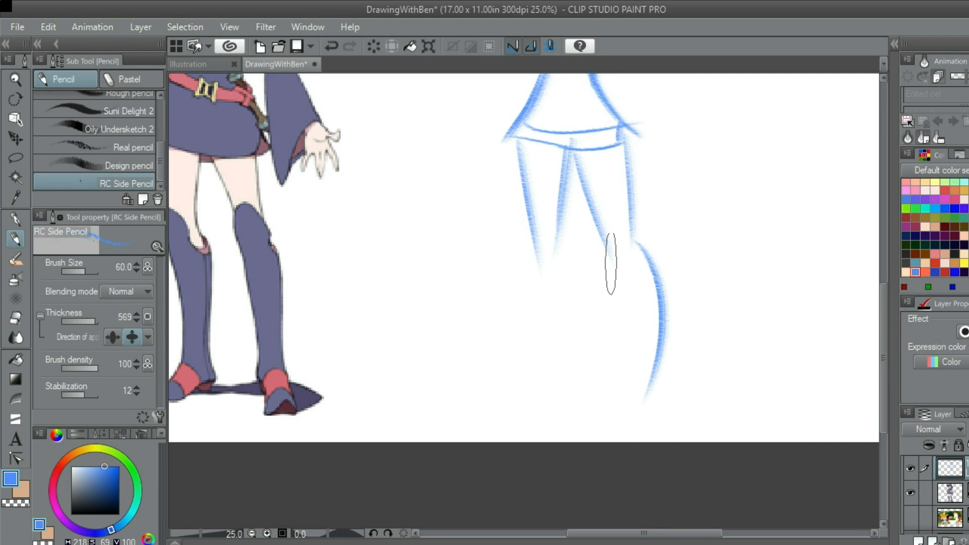
pyautogui.moveTo(611, 263); pyautogui.dragTo(643, 401)
# Redraw the left leg's bowed calf curve from the knee and extend its outer line downward
pyautogui.moveTo(575, 251)
pyautogui.mouseDown()
pyautogui.moveTo(616, 234)
pyautogui.moveTo(621, 252)
pyautogui.moveTo(595, 356)
pyautogui.mouseUp()
pyautogui.hotkey('ctrl', 'z')
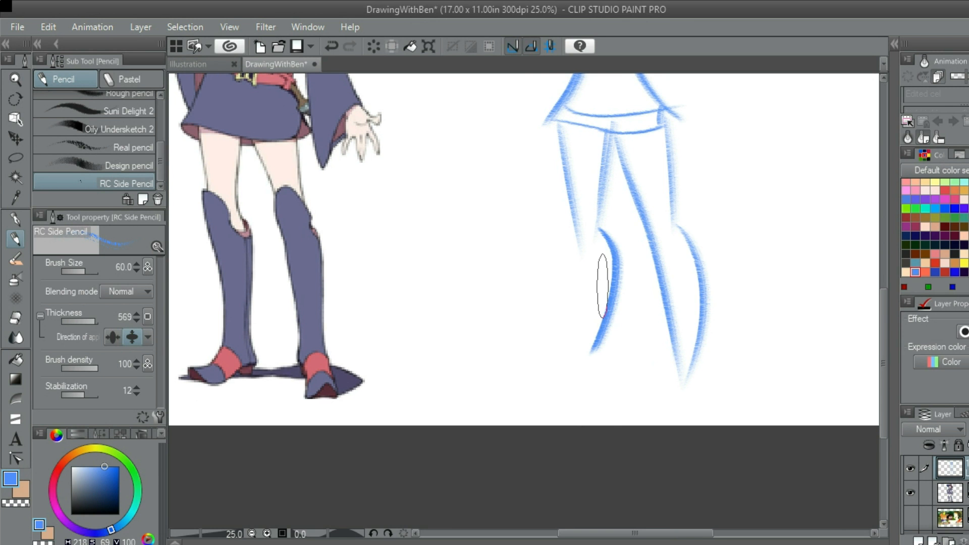
pyautogui.hotkey('ctrl', 'z')
pyautogui.moveTo(601, 234); pyautogui.dragTo(602, 364)
pyautogui.hotkey('ctrl', 'z')
pyautogui.moveTo(601, 230); pyautogui.dragTo(625, 301)
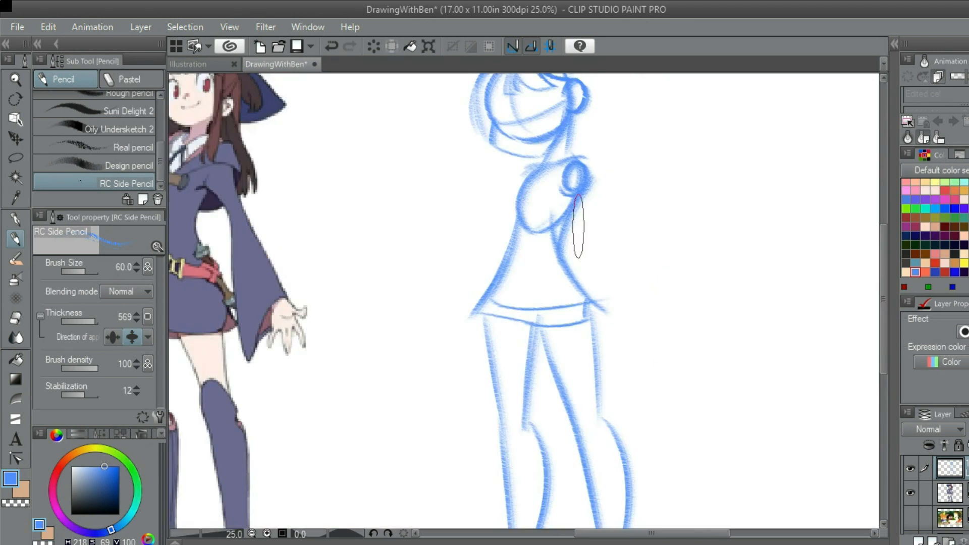
# Sketch the outstretched arm's inner sleeve line, curving down from the shoulder circle to the sleeve's lower point beside the skirt
pyautogui.moveTo(598, 213); pyautogui.dragTo(636, 237)
pyautogui.scroll(2, 627, 236)
pyautogui.scroll(-2, 600, 201)
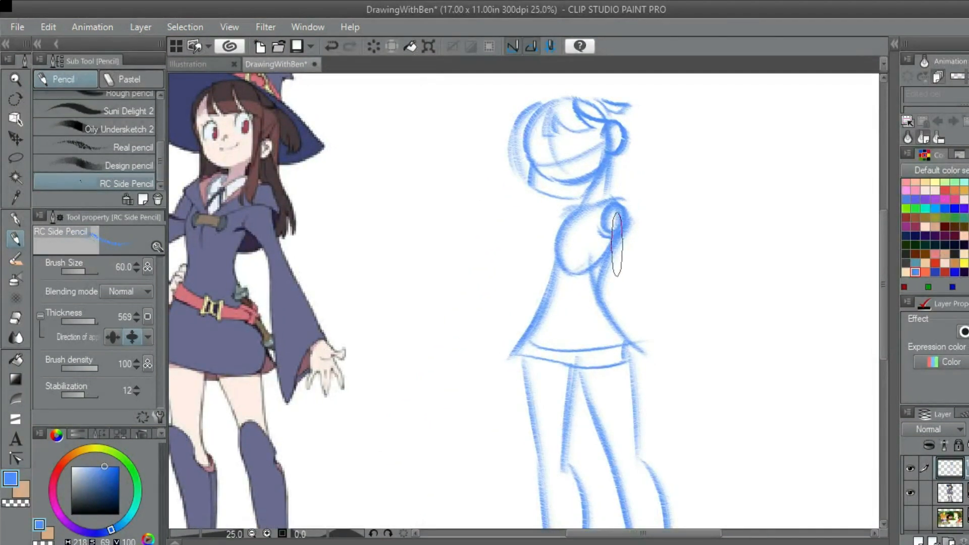
pyautogui.scroll(1, 616, 243)
pyautogui.moveTo(608, 242); pyautogui.dragTo(703, 388)
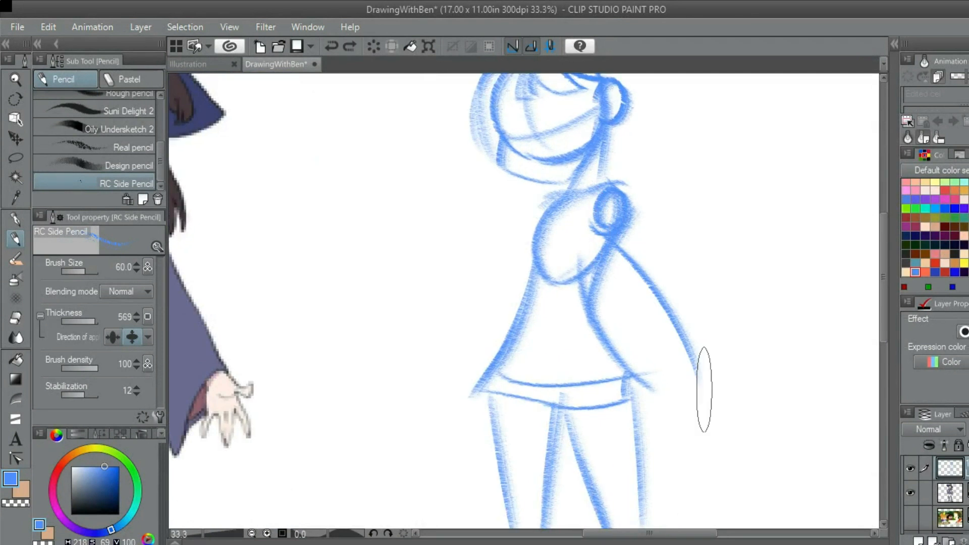
pyautogui.scroll(-1, 634, 206)
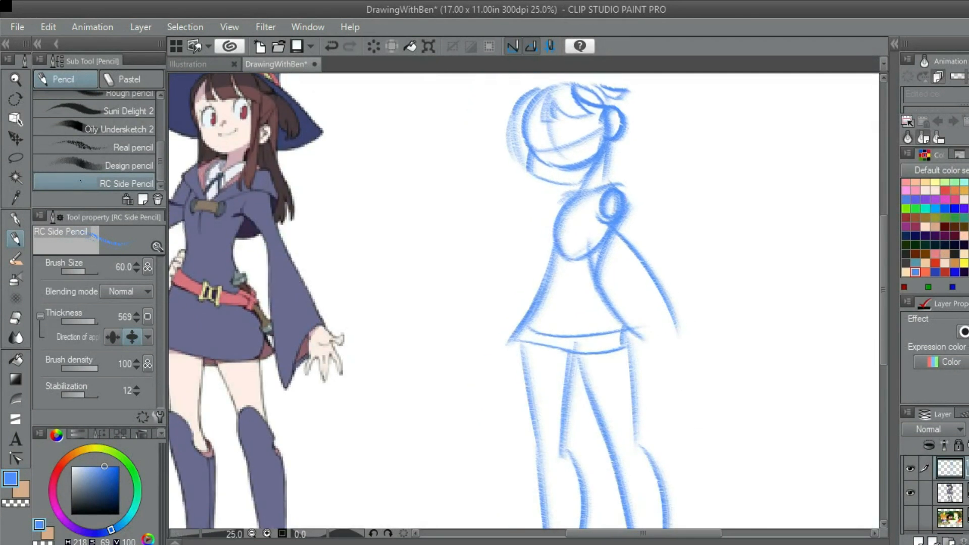
pyautogui.scroll(1, 627, 246)
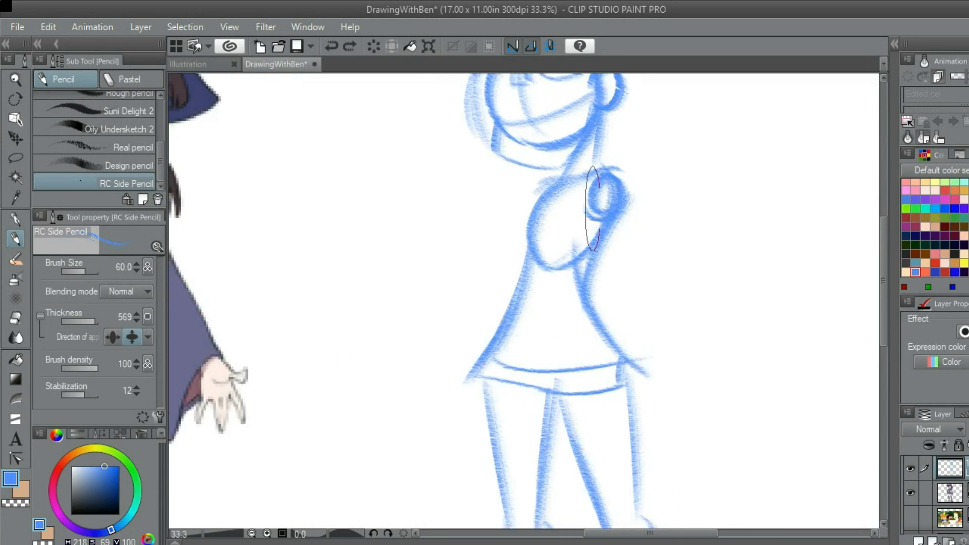
pyautogui.moveTo(615, 228)
pyautogui.mouseDown()
pyautogui.moveTo(658, 381)
pyautogui.moveTo(664, 347)
pyautogui.moveTo(662, 381)
pyautogui.moveTo(704, 316)
pyautogui.mouseUp()
pyautogui.hotkey('ctrl', 'z')
pyautogui.hotkey('ctrl', 'z')
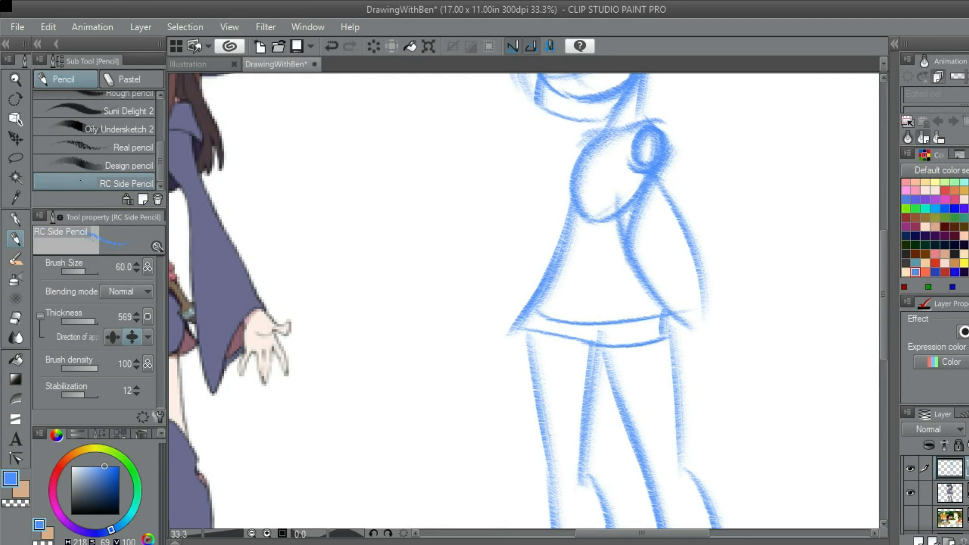
pyautogui.moveTo(705, 316); pyautogui.dragTo(684, 235)
# Sketch the outer sleeve edge sloping out from the shoulder and close the flared sleeve with a curved cuff line
pyautogui.moveTo(667, 169)
pyautogui.mouseDown()
pyautogui.moveTo(675, 288)
pyautogui.moveTo(707, 220)
pyautogui.mouseUp()
pyautogui.hotkey('ctrl', 'z')
pyautogui.moveTo(678, 260); pyautogui.dragTo(724, 222)
pyautogui.hotkey('ctrl', 'z')
pyautogui.moveTo(680, 277)
pyautogui.mouseDown()
pyautogui.moveTo(735, 214)
pyautogui.moveTo(732, 287)
pyautogui.mouseUp()
pyautogui.moveTo(744, 260); pyautogui.dragTo(701, 213)
pyautogui.hotkey('ctrl', 'z')
pyautogui.moveTo(652, 101); pyautogui.dragTo(737, 216)
pyautogui.hotkey('ctrl', 'z')
pyautogui.moveTo(644, 143)
pyautogui.mouseDown()
pyautogui.moveTo(760, 244)
pyautogui.moveTo(712, 271)
pyautogui.mouseUp()
pyautogui.hotkey('ctrl', 'z')
pyautogui.moveTo(776, 253); pyautogui.dragTo(713, 275)
pyautogui.scroll(-1, 768, 270)
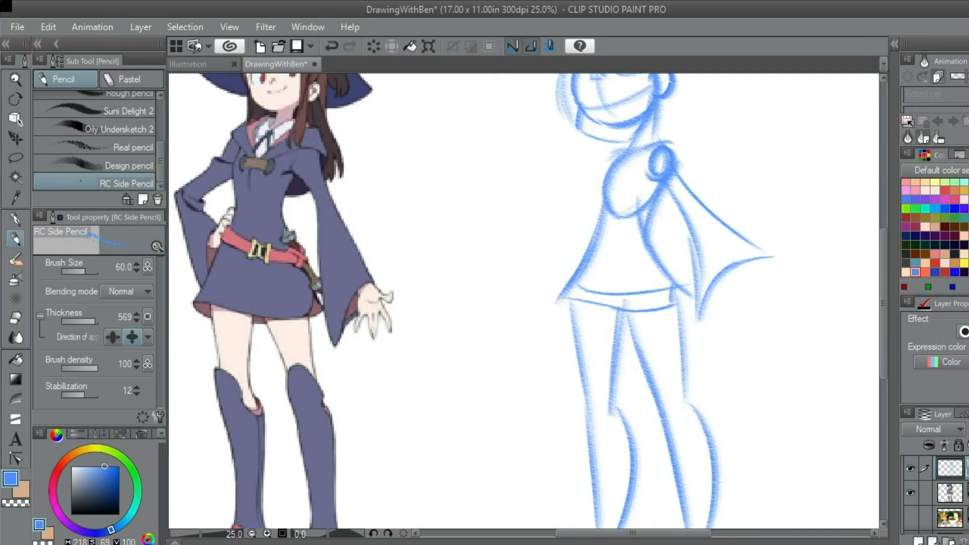
# Sketch the bent arm's upper and lower sleeve lines from the chest's far side out to the elbow
pyautogui.scroll(2, 693, 237)
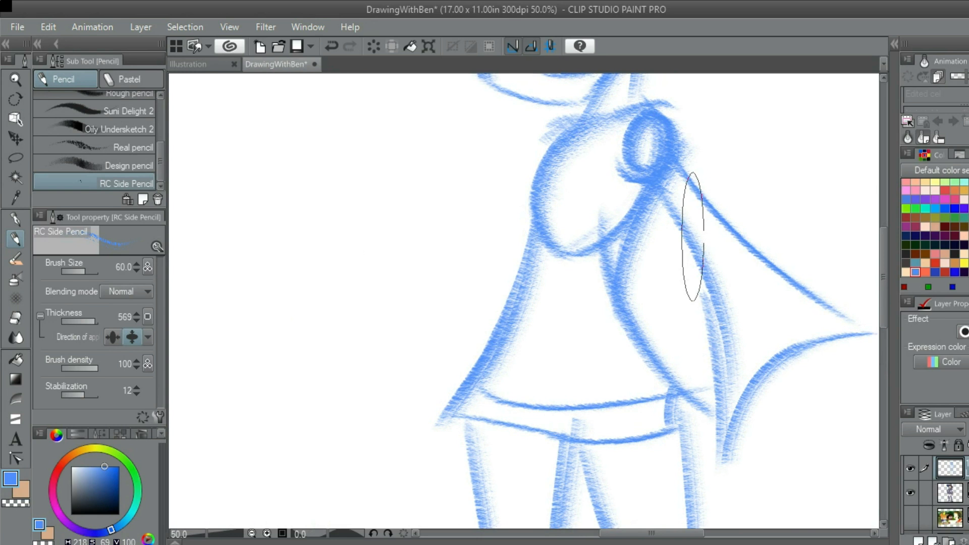
pyautogui.scroll(-2, 692, 238)
pyautogui.scroll(3, 683, 216)
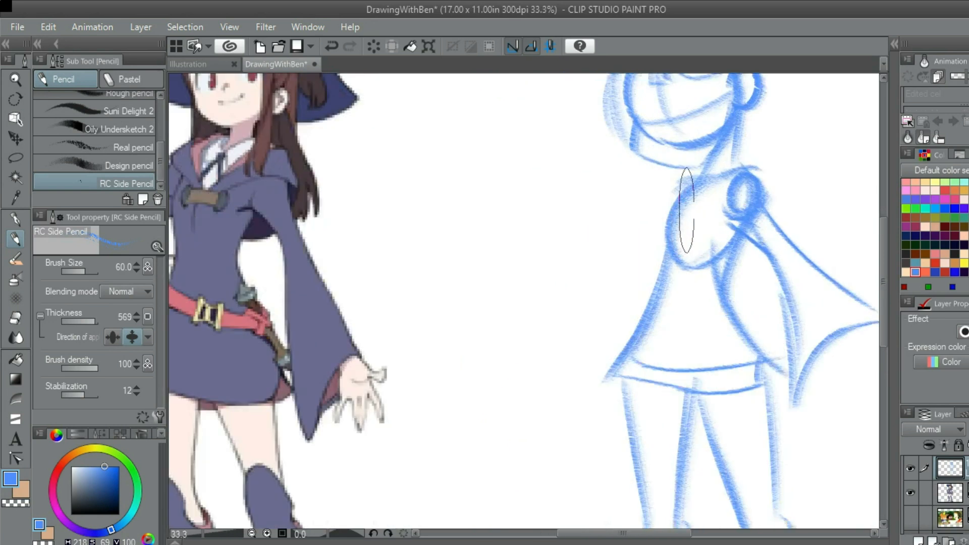
pyautogui.scroll(-2, 714, 222)
pyautogui.scroll(1, 714, 222)
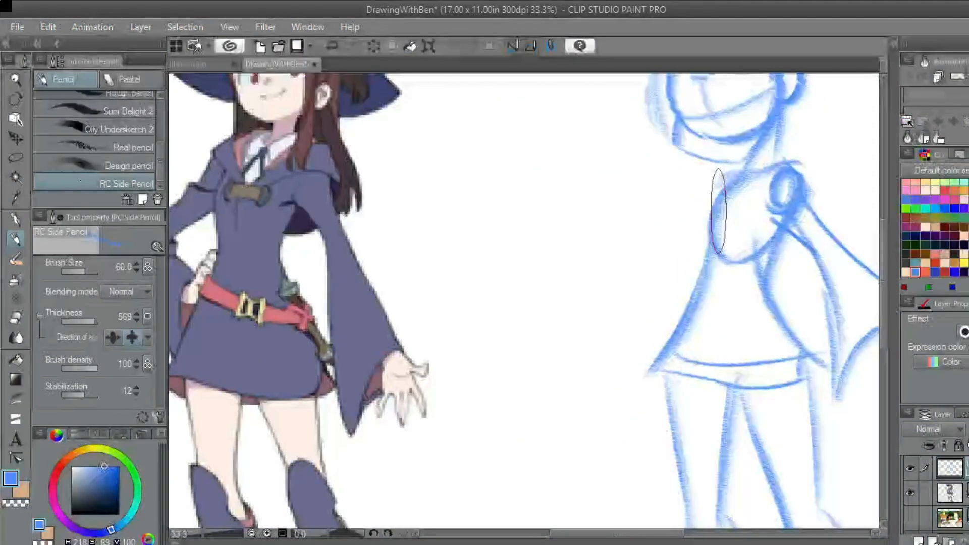
pyautogui.moveTo(750, 242); pyautogui.dragTo(733, 248)
pyautogui.moveTo(685, 305); pyautogui.dragTo(748, 288)
pyautogui.moveTo(760, 194); pyautogui.dragTo(689, 252)
pyautogui.hotkey('ctrl', 'z')
pyautogui.moveTo(765, 196); pyautogui.dragTo(660, 276)
pyautogui.moveTo(750, 243); pyautogui.dragTo(668, 279)
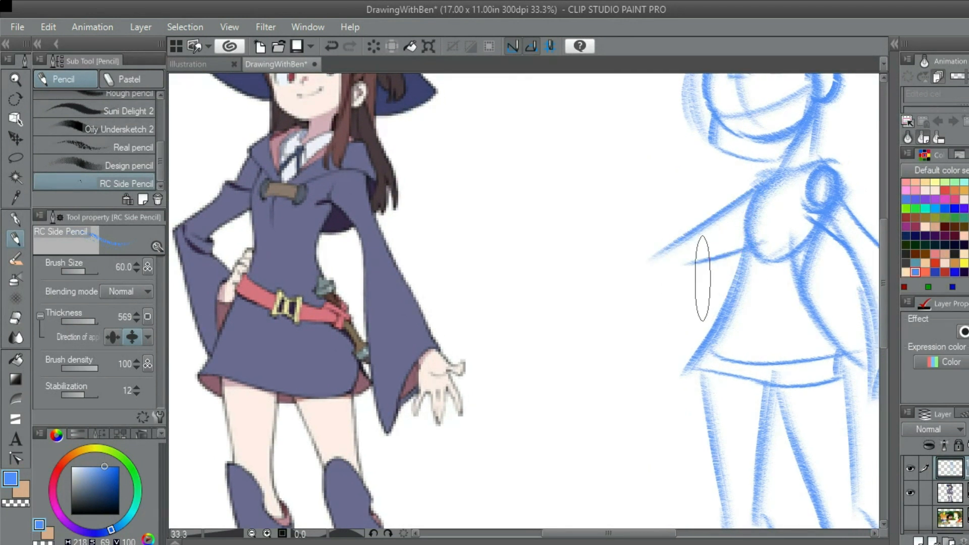
pyautogui.moveTo(693, 263); pyautogui.dragTo(688, 245)
# Sketch the bent arm's outer forearm line from the elbow down toward the skirt hem
pyautogui.scroll(1, 686, 259)
pyautogui.moveTo(631, 251); pyautogui.dragTo(662, 355)
pyautogui.hotkey('ctrl', 'z')
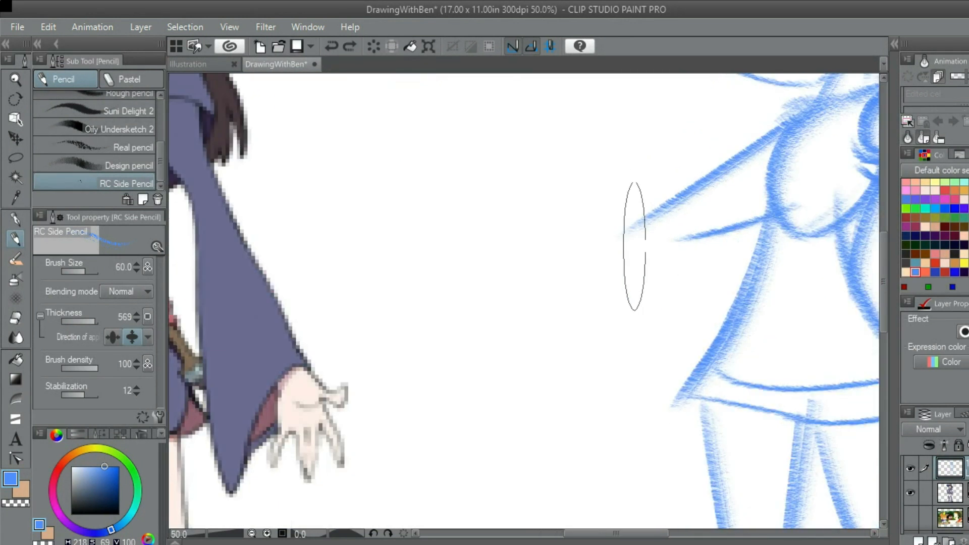
pyautogui.moveTo(633, 247); pyautogui.dragTo(665, 351)
pyautogui.scroll(-1, 672, 332)
pyautogui.scroll(2, 661, 334)
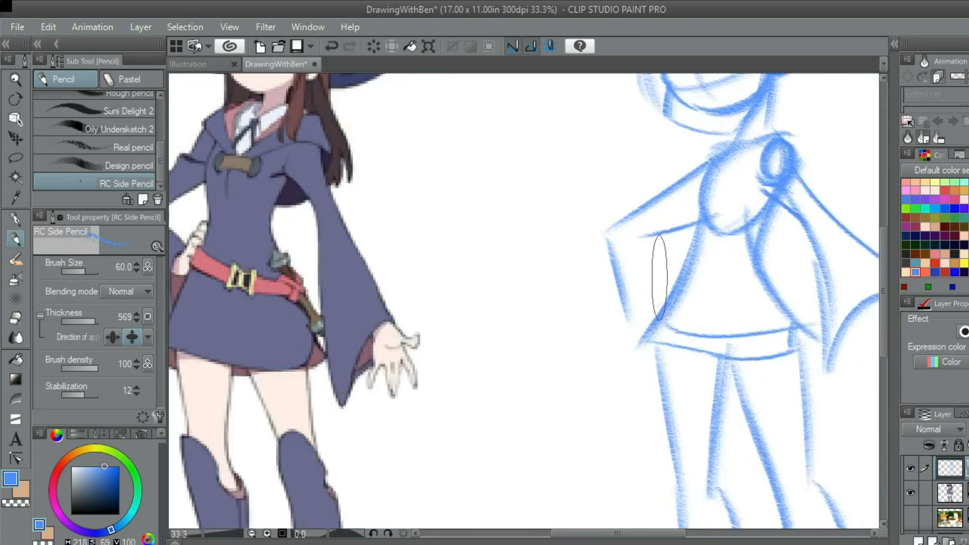
# Add the inner elbow corner and a short inner forearm line running toward the waist on the bent arm
pyautogui.moveTo(637, 226); pyautogui.dragTo(643, 235)
pyautogui.moveTo(646, 214)
pyautogui.mouseDown()
pyautogui.moveTo(597, 217)
pyautogui.moveTo(662, 231)
pyautogui.moveTo(651, 244)
pyautogui.mouseUp()
pyautogui.hotkey('ctrl', 'z')
pyautogui.scroll(-3, 623, 229)
pyautogui.scroll(2, 660, 232)
pyautogui.moveTo(584, 233); pyautogui.dragTo(650, 297)
pyautogui.scroll(-2, 651, 292)
pyautogui.moveTo(826, 352); pyautogui.dragTo(668, 274)
pyautogui.scroll(-2, 661, 279)
pyautogui.scroll(2, 660, 282)
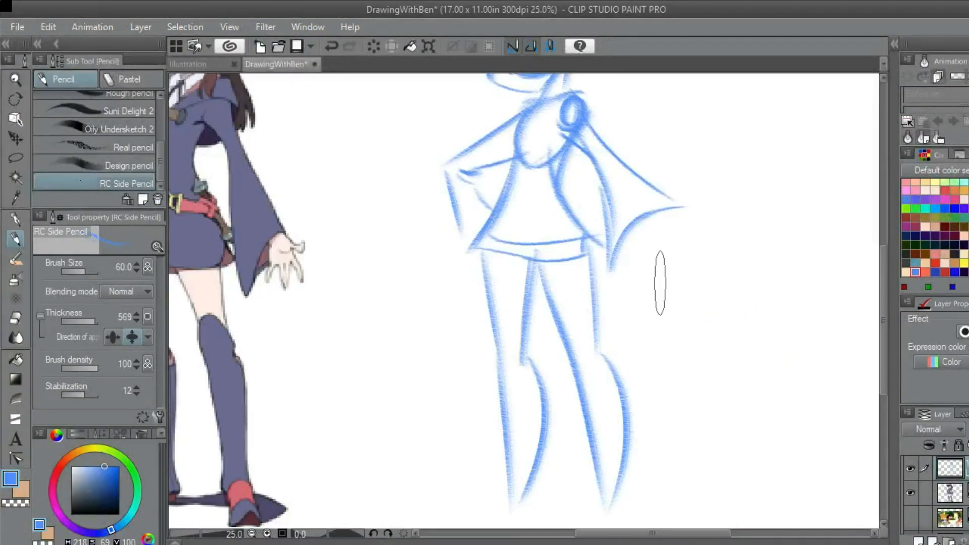
pyautogui.moveTo(606, 247); pyautogui.dragTo(675, 286)
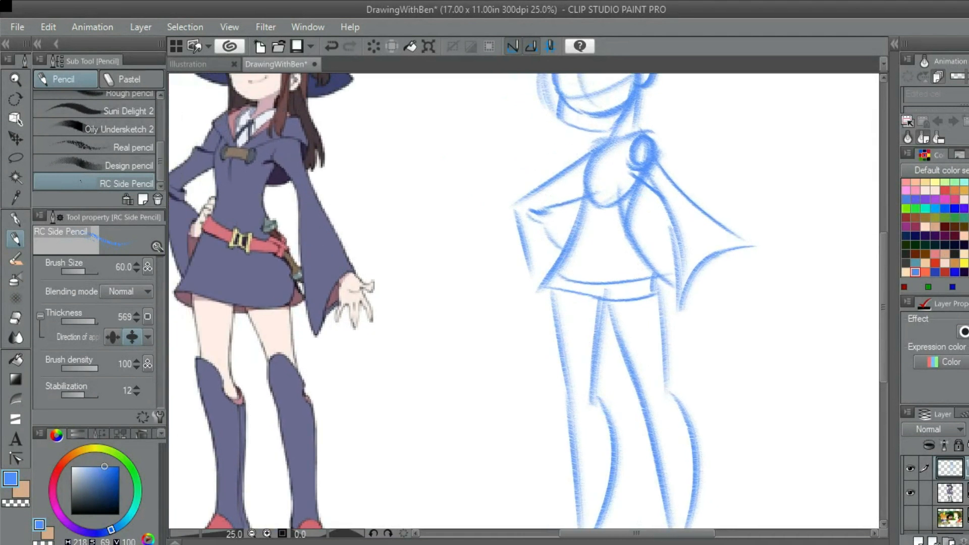
pyautogui.moveTo(748, 294); pyautogui.dragTo(635, 254)
pyautogui.scroll(2, 632, 249)
pyautogui.moveTo(600, 218); pyautogui.dragTo(628, 234)
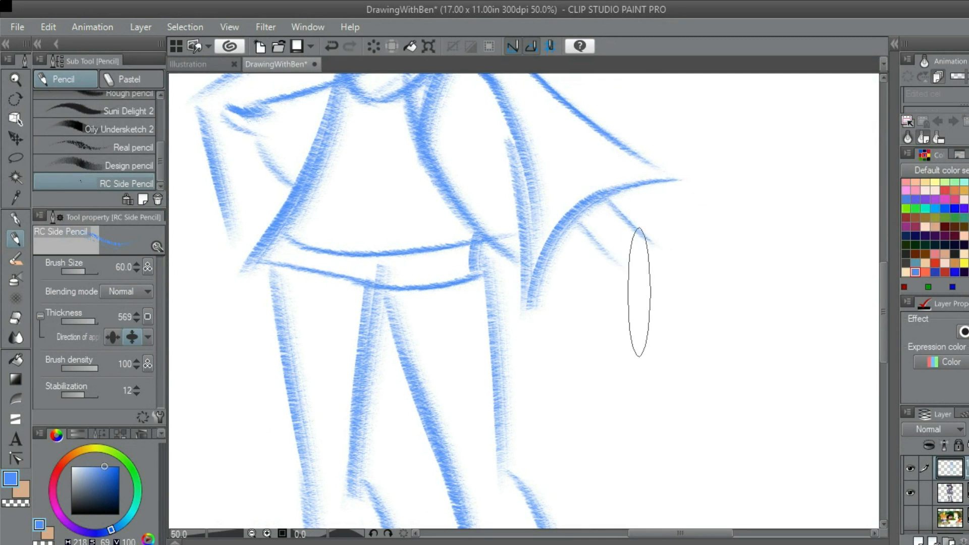
pyautogui.scroll(-2, 638, 292)
pyautogui.scroll(1, 609, 246)
pyautogui.moveTo(608, 244); pyautogui.dragTo(619, 254)
pyautogui.scroll(-3, 649, 282)
pyautogui.scroll(3, 649, 290)
pyautogui.scroll(-1, 672, 302)
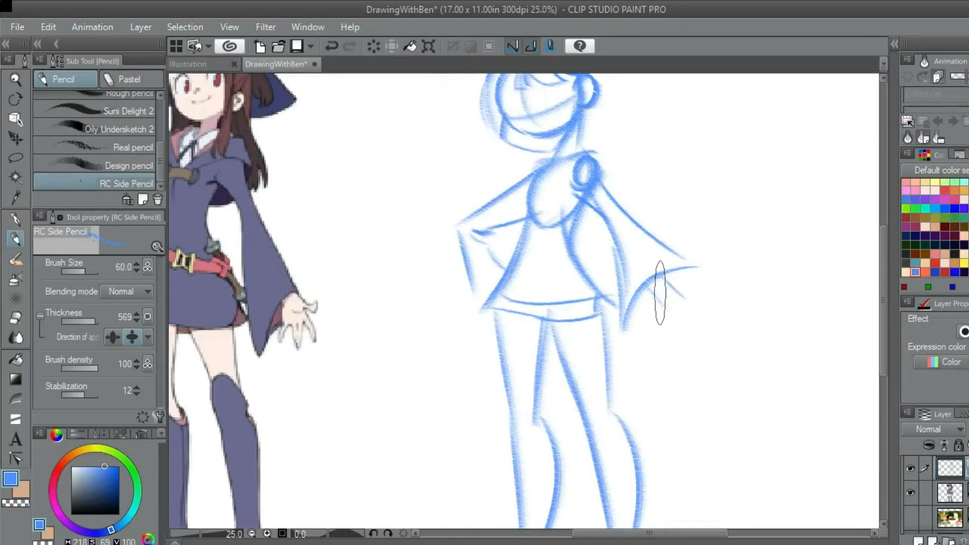
pyautogui.scroll(2, 666, 288)
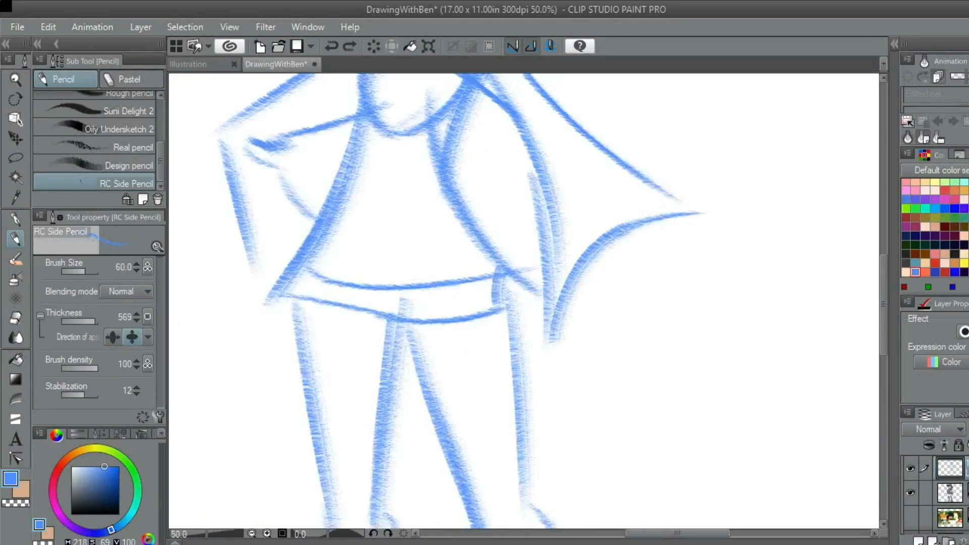
pyautogui.hotkey('ctrl', 'z')
# Sketch the open hand's palm as two rounded curves below the outstretched arm's cuff
pyautogui.scroll(-3, 666, 263)
pyautogui.scroll(1, 669, 257)
pyautogui.scroll(1, 669, 272)
pyautogui.scroll(-1, 663, 294)
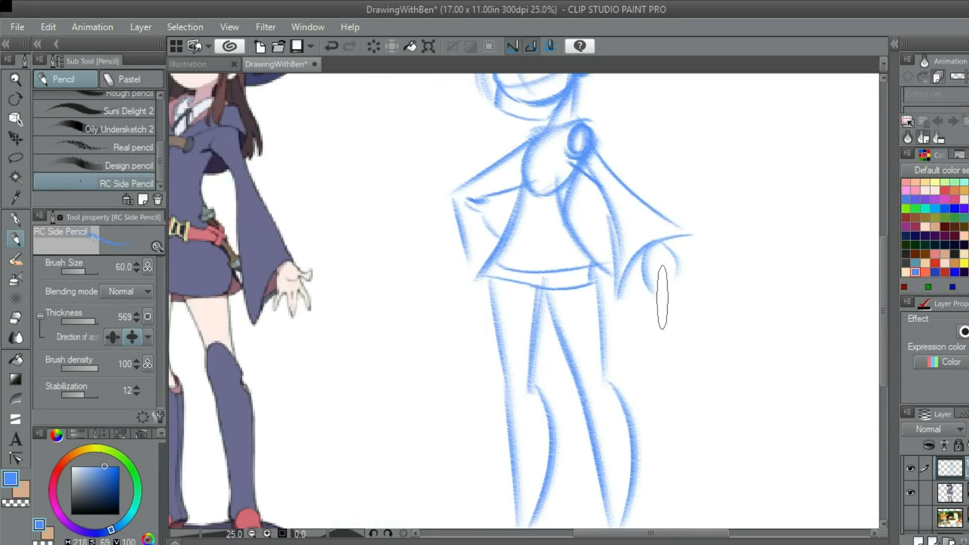
pyautogui.scroll(2, 660, 300)
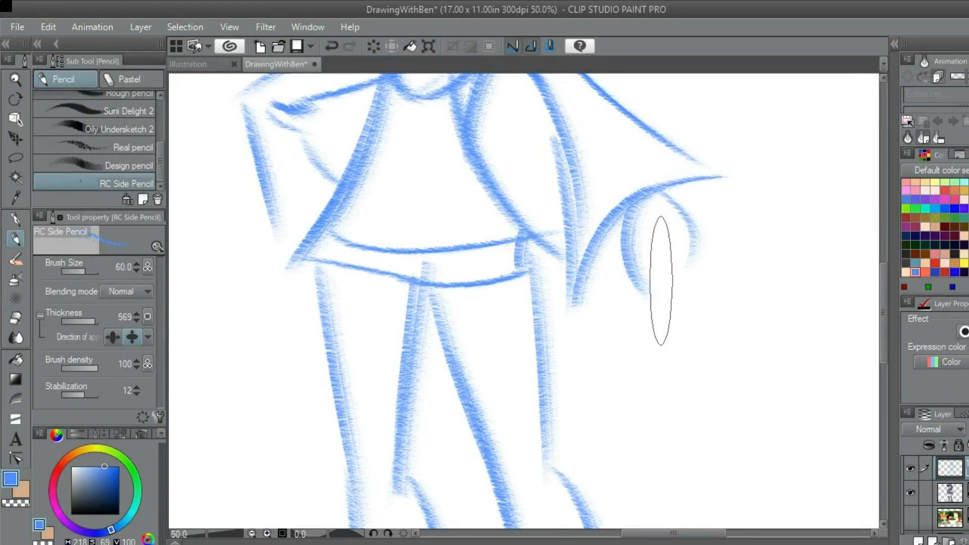
pyautogui.scroll(-2, 660, 280)
pyautogui.moveTo(663, 227); pyautogui.dragTo(668, 256)
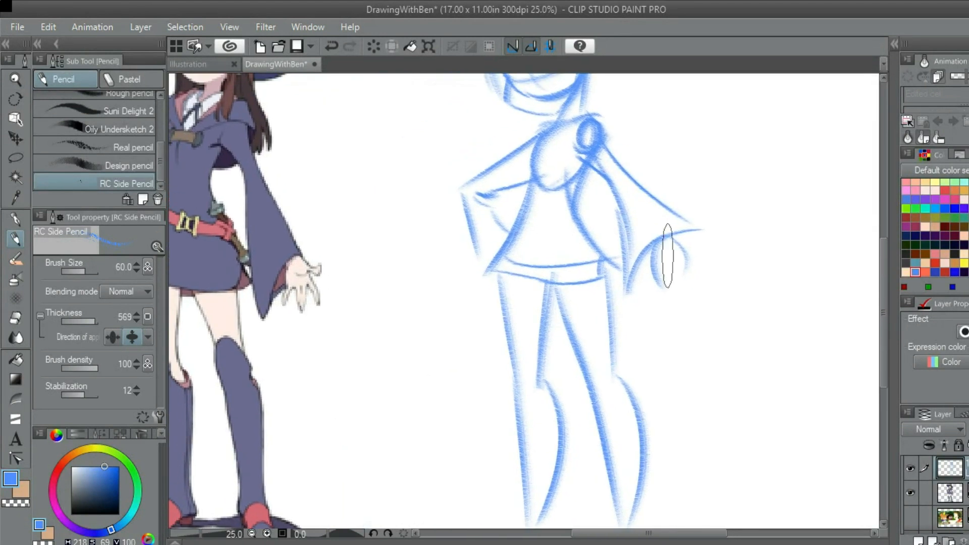
pyautogui.moveTo(555, 283); pyautogui.dragTo(568, 310)
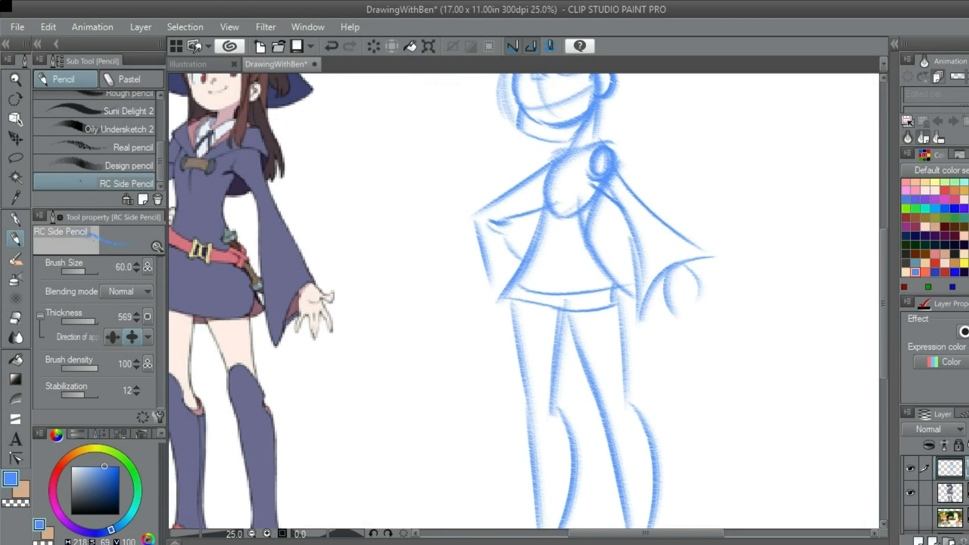
pyautogui.moveTo(668, 266); pyautogui.dragTo(706, 302)
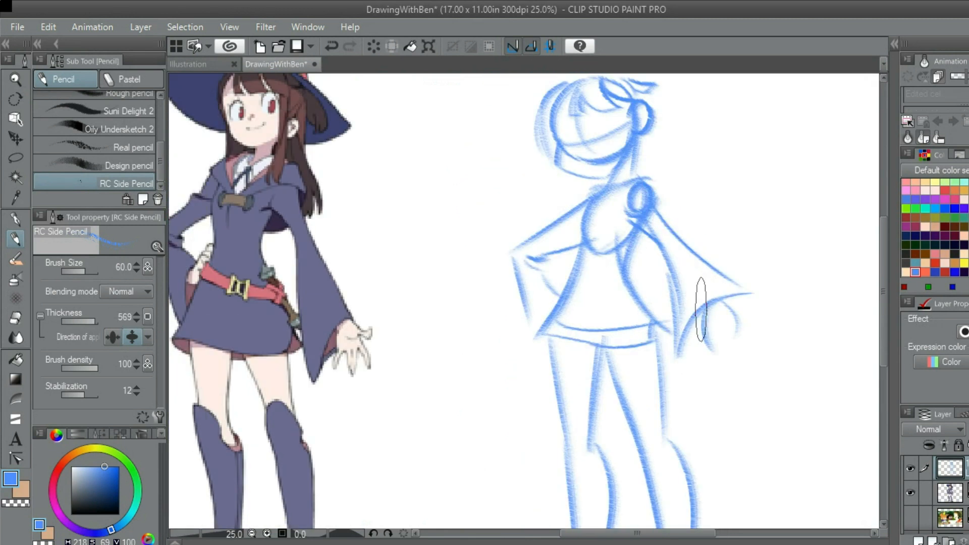
pyautogui.moveTo(724, 353); pyautogui.dragTo(678, 257)
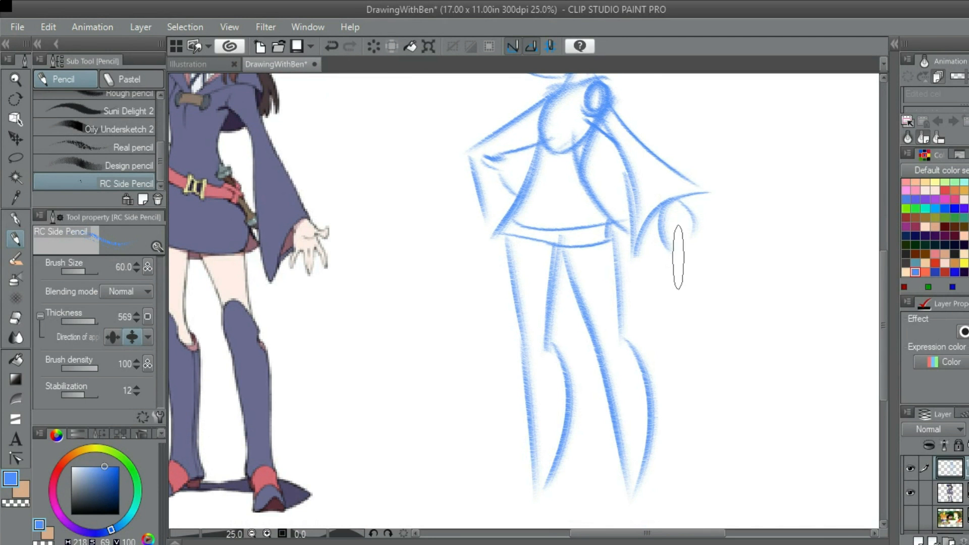
pyautogui.scroll(3, 677, 258)
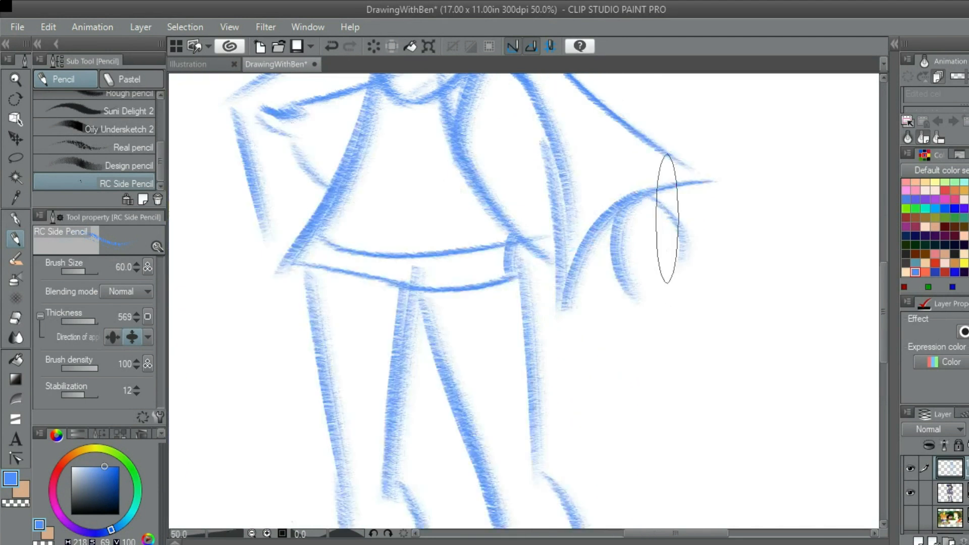
# Sketch the open hand's thumb as a curved, rounded shape extending outward beneath the cuff's tip
pyautogui.moveTo(626, 213)
pyautogui.mouseDown()
pyautogui.moveTo(719, 244)
pyautogui.moveTo(729, 221)
pyautogui.moveTo(741, 227)
pyautogui.mouseUp()
pyautogui.hotkey('ctrl', 'z')
pyautogui.hotkey('ctrl', 'z')
pyautogui.hotkey('ctrl', 'z')
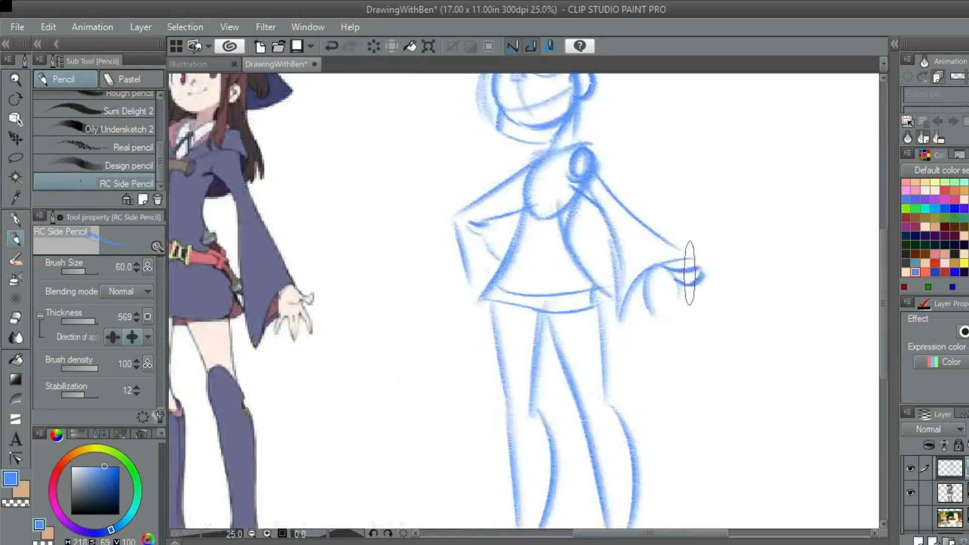
pyautogui.moveTo(690, 273); pyautogui.dragTo(671, 210)
pyautogui.scroll(3, 671, 229)
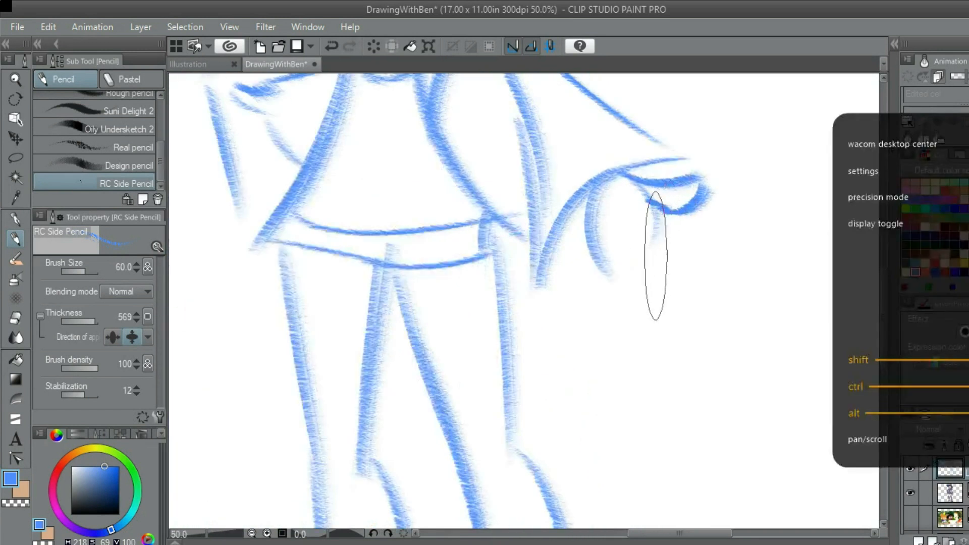
# Sketch the open hand's first pointed finger, angling down from the palm edge nearest the skirt
pyautogui.hotkey('ctrl', 'z')
pyautogui.moveTo(592, 257)
pyautogui.mouseDown()
pyautogui.moveTo(598, 237)
pyautogui.moveTo(576, 312)
pyautogui.mouseUp()
pyautogui.hotkey('ctrl', 'z')
pyautogui.moveTo(594, 242)
pyautogui.mouseDown()
pyautogui.moveTo(576, 327)
pyautogui.moveTo(605, 281)
pyautogui.moveTo(604, 272)
pyautogui.moveTo(575, 330)
pyautogui.moveTo(620, 260)
pyautogui.mouseUp()
pyautogui.hotkey('ctrl', 'z')
pyautogui.moveTo(585, 318)
pyautogui.mouseDown()
pyautogui.moveTo(619, 250)
pyautogui.moveTo(680, 287)
pyautogui.moveTo(728, 274)
pyautogui.moveTo(638, 265)
pyautogui.moveTo(602, 281)
pyautogui.mouseUp()
pyautogui.scroll(-1, 643, 247)
pyautogui.scroll(1, 628, 256)
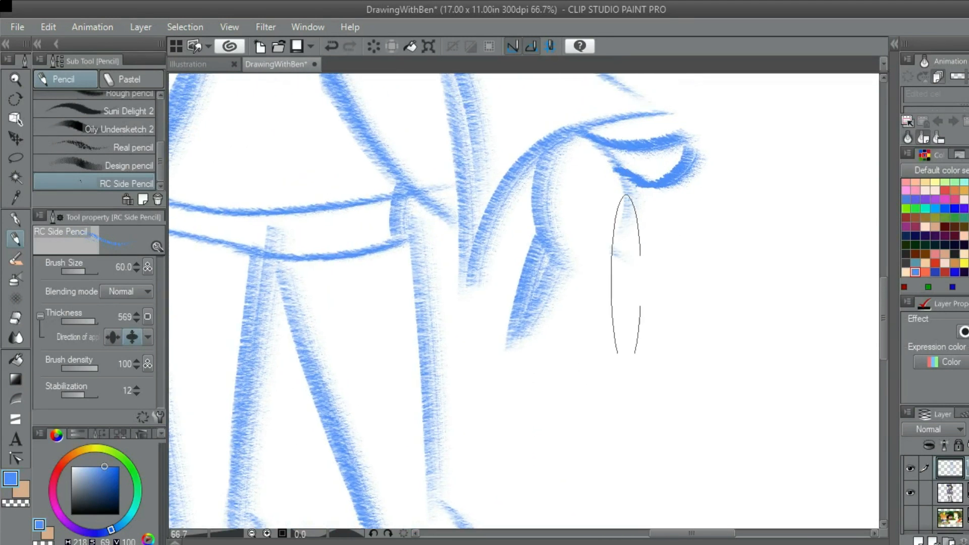
pyautogui.scroll(-3, 626, 275)
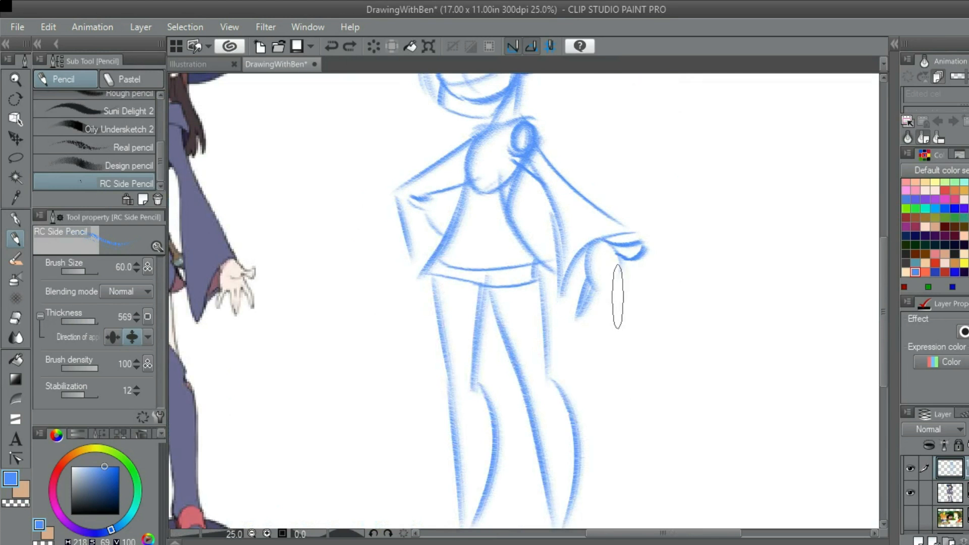
# Sketch an outer finger line below the thumb and a tapered middle finger hanging from the palm's base
pyautogui.scroll(3, 618, 297)
pyautogui.hotkey('ctrl', 'z')
pyautogui.moveTo(597, 244)
pyautogui.mouseDown()
pyautogui.moveTo(657, 330)
pyautogui.moveTo(652, 352)
pyautogui.moveTo(649, 319)
pyautogui.mouseUp()
pyautogui.moveTo(570, 274); pyautogui.dragTo(565, 359)
pyautogui.hotkey('ctrl', 'z')
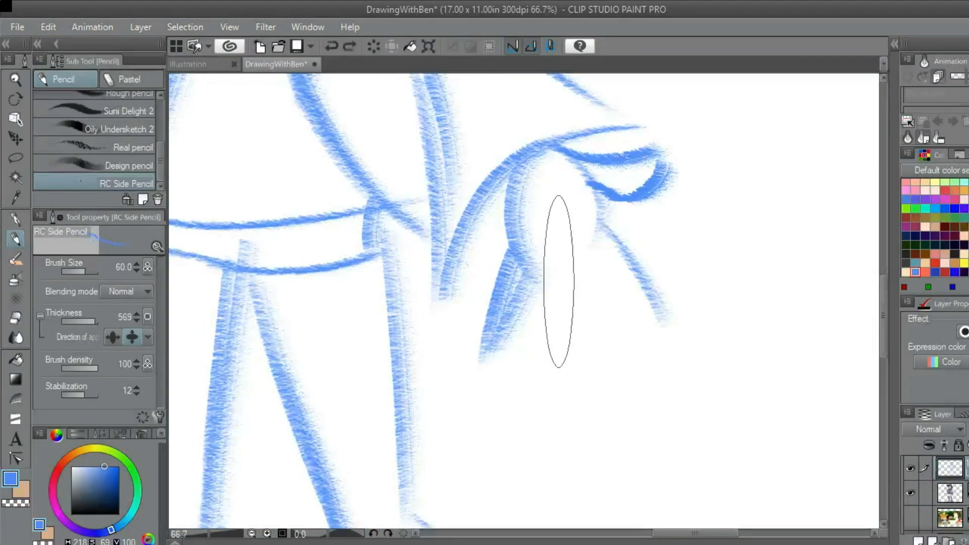
pyautogui.moveTo(559, 282); pyautogui.dragTo(558, 361)
pyautogui.moveTo(571, 356); pyautogui.dragTo(595, 259)
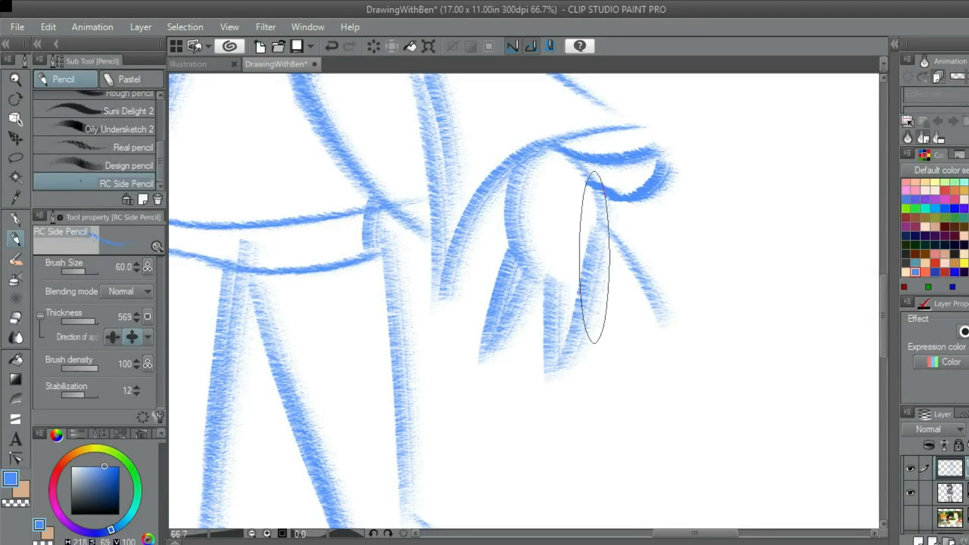
pyautogui.moveTo(571, 307); pyautogui.dragTo(561, 379)
# Add a short curved crease inside the open hand's palm
pyautogui.scroll(-3, 601, 293)
pyautogui.scroll(-2, 610, 301)
pyautogui.scroll(2, 602, 302)
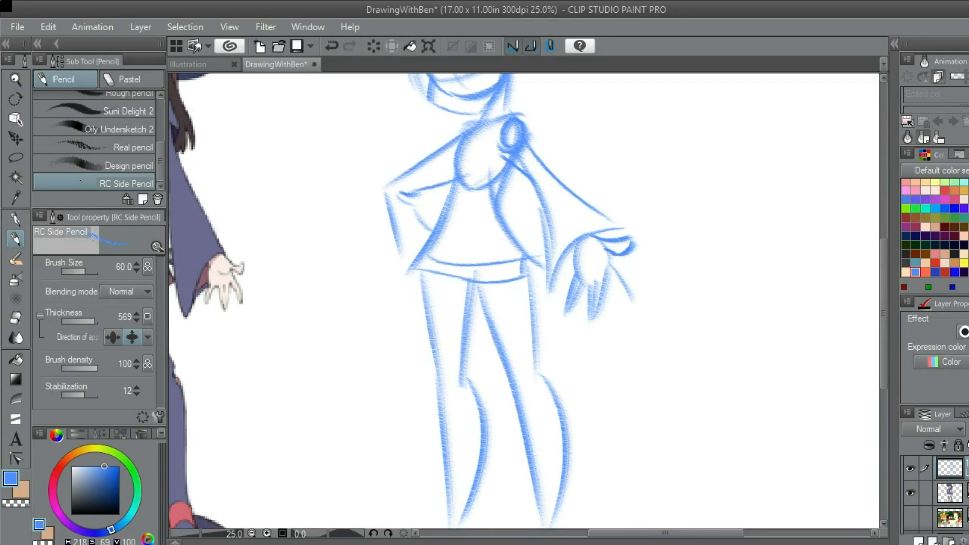
pyautogui.scroll(3, 599, 305)
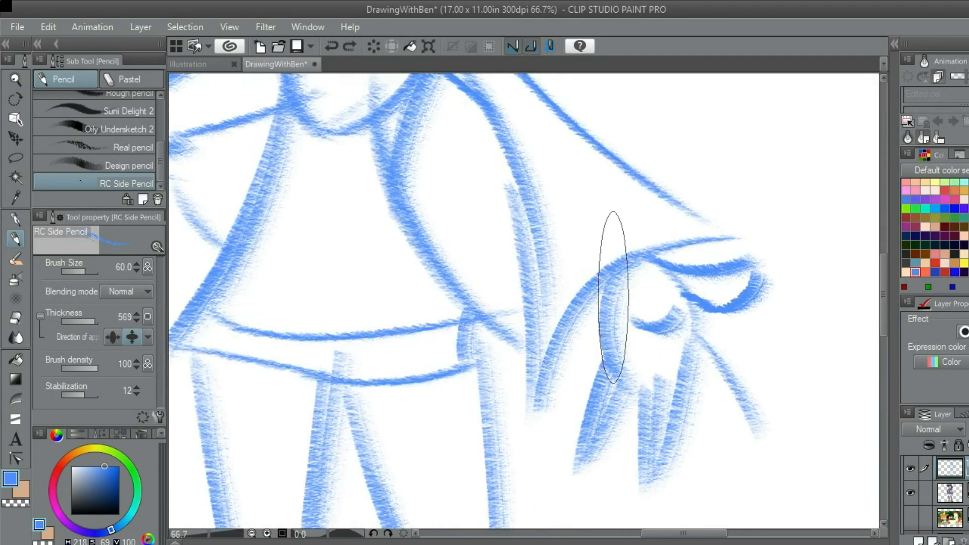
pyautogui.scroll(-3, 616, 305)
pyautogui.moveTo(617, 306); pyautogui.dragTo(619, 252)
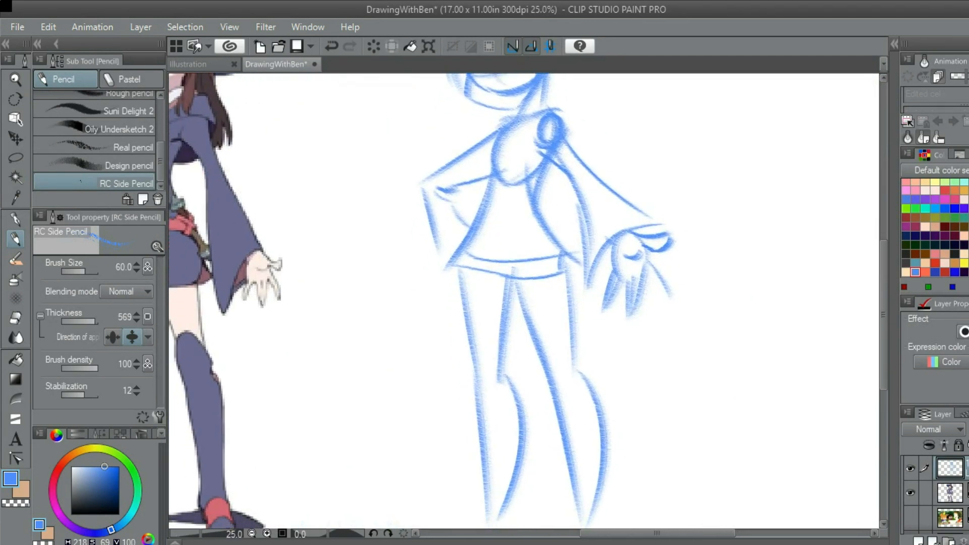
pyautogui.scroll(2, 648, 288)
pyautogui.scroll(1, 664, 277)
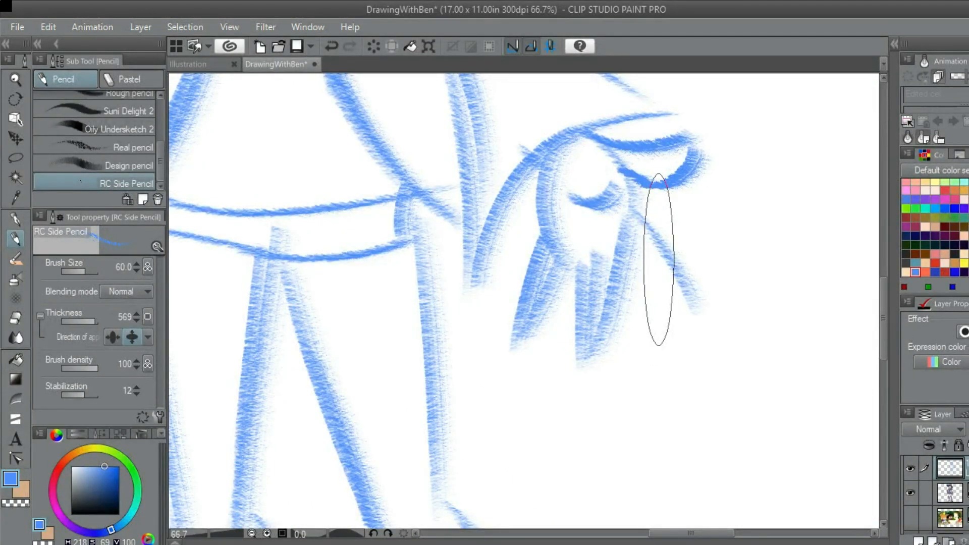
# Complete the outer finger below the thumb by thickening its outer line and adding its inner edge
pyautogui.moveTo(636, 330); pyautogui.dragTo(632, 373)
pyautogui.moveTo(639, 249); pyautogui.dragTo(678, 343)
pyautogui.hotkey('ctrl', 'z')
pyautogui.moveTo(632, 261); pyautogui.dragTo(686, 374)
pyautogui.hotkey('ctrl', 'z')
pyautogui.moveTo(641, 268)
pyautogui.mouseDown()
pyautogui.moveTo(686, 344)
pyautogui.moveTo(688, 368)
pyautogui.moveTo(625, 309)
pyautogui.mouseUp()
pyautogui.hotkey('ctrl', 'z')
pyautogui.moveTo(672, 348); pyautogui.dragTo(628, 296)
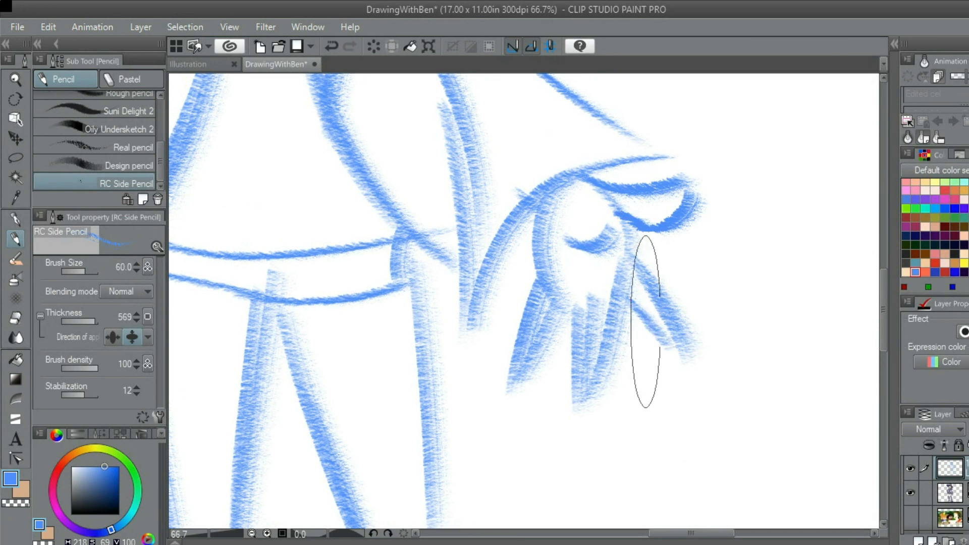
pyautogui.scroll(-2, 657, 319)
pyautogui.scroll(-3, 657, 319)
pyautogui.scroll(2, 665, 339)
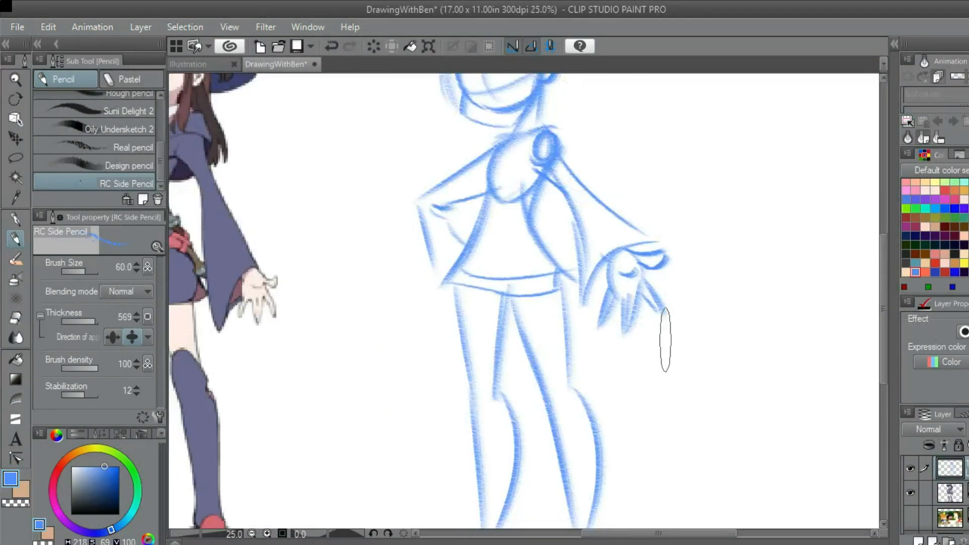
# Reinforce the skirt's hem with a thick wavy line and add a short underside curve below its corner beneath the bent arm
pyautogui.moveTo(642, 290)
pyautogui.mouseDown()
pyautogui.moveTo(651, 308)
pyautogui.moveTo(783, 328)
pyautogui.mouseUp()
pyautogui.moveTo(665, 302); pyautogui.dragTo(651, 305)
pyautogui.scroll(1, 649, 245)
pyautogui.moveTo(649, 245)
pyautogui.mouseDown()
pyautogui.moveTo(711, 258)
pyautogui.moveTo(707, 268)
pyautogui.mouseUp()
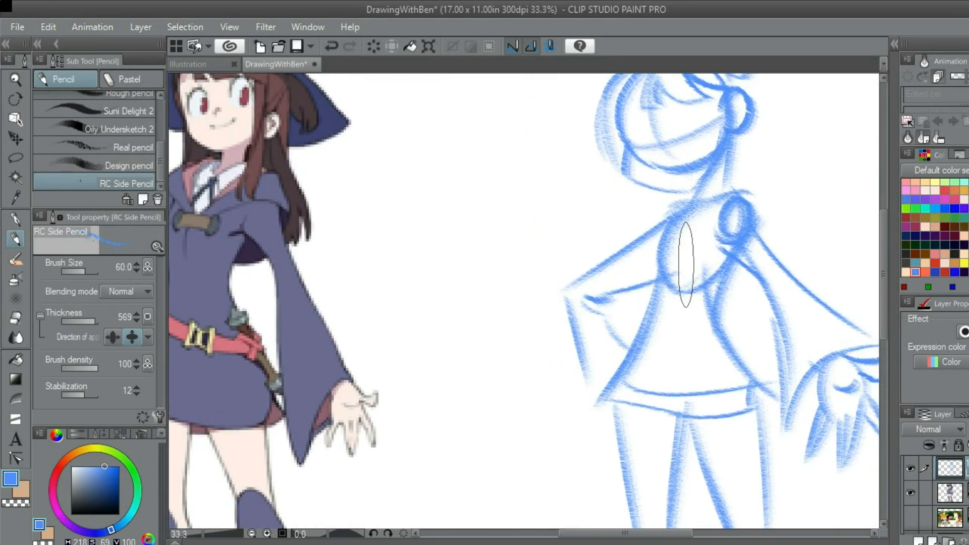
pyautogui.scroll(-1, 617, 296)
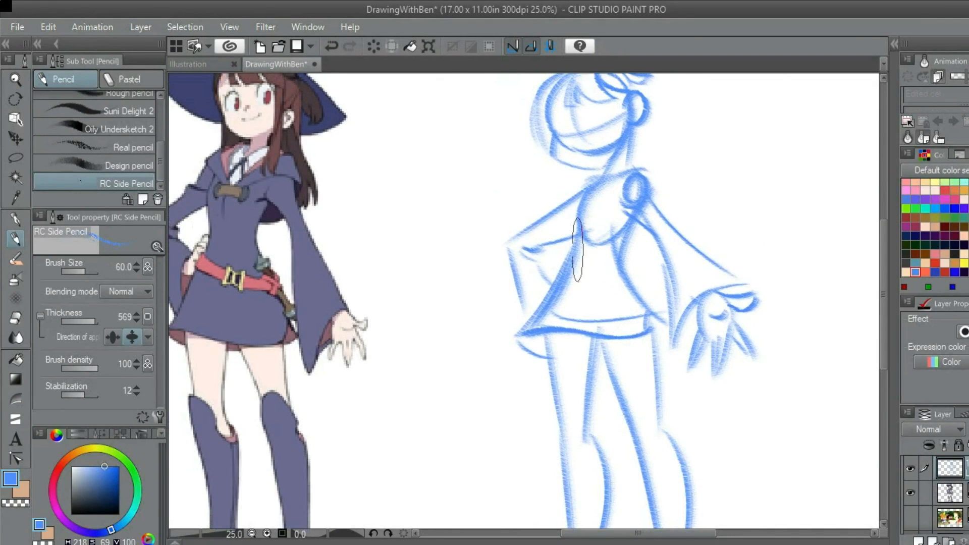
# Extend the bent arm's outer sleeve edge down to the skirt corner and sketch the sleeve's curved cuff opening
pyautogui.scroll(2, 541, 275)
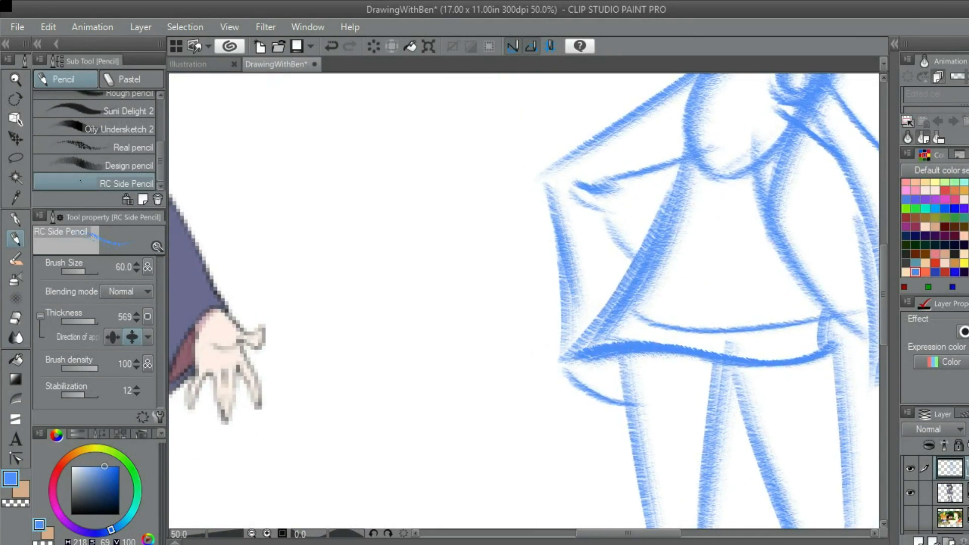
pyautogui.scroll(-1, 644, 313)
pyautogui.scroll(2, 645, 313)
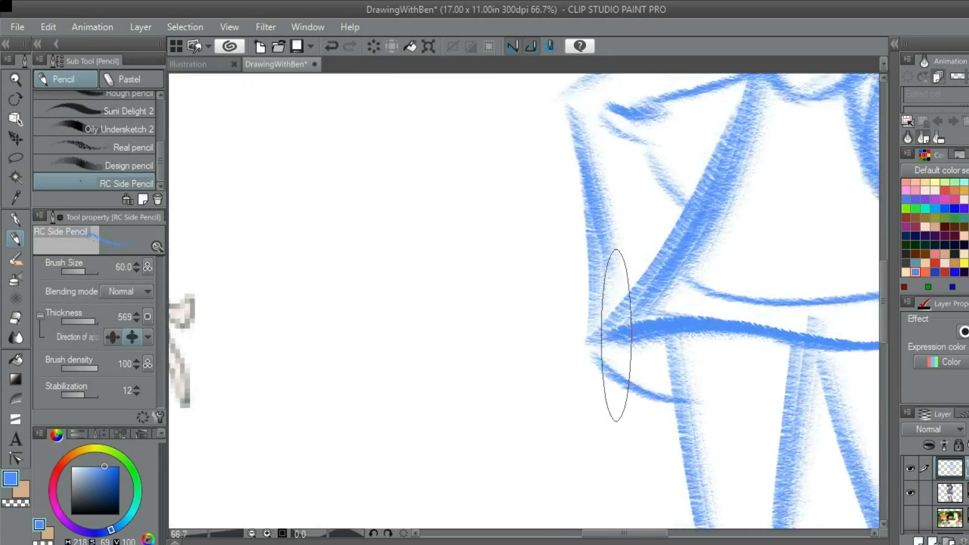
pyautogui.scroll(-3, 656, 238)
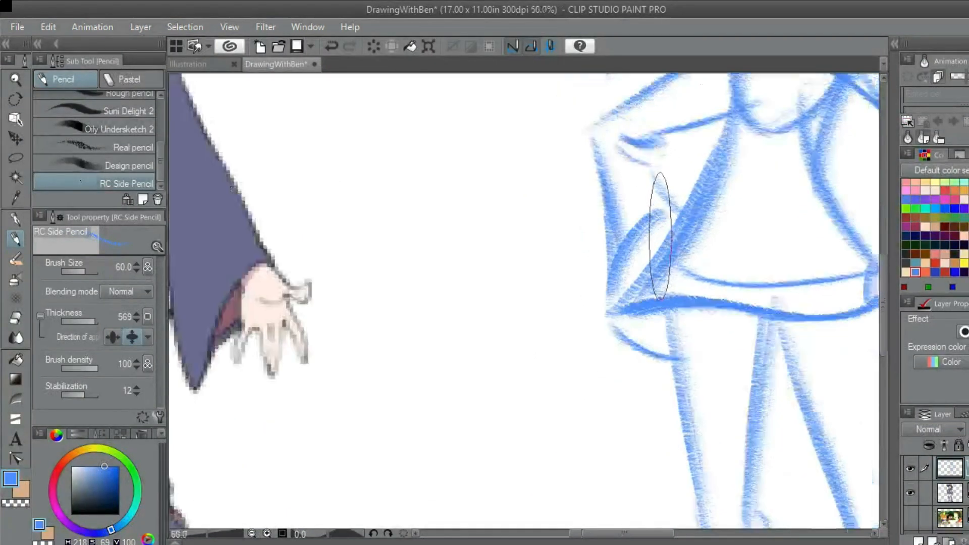
pyautogui.scroll(1, 665, 249)
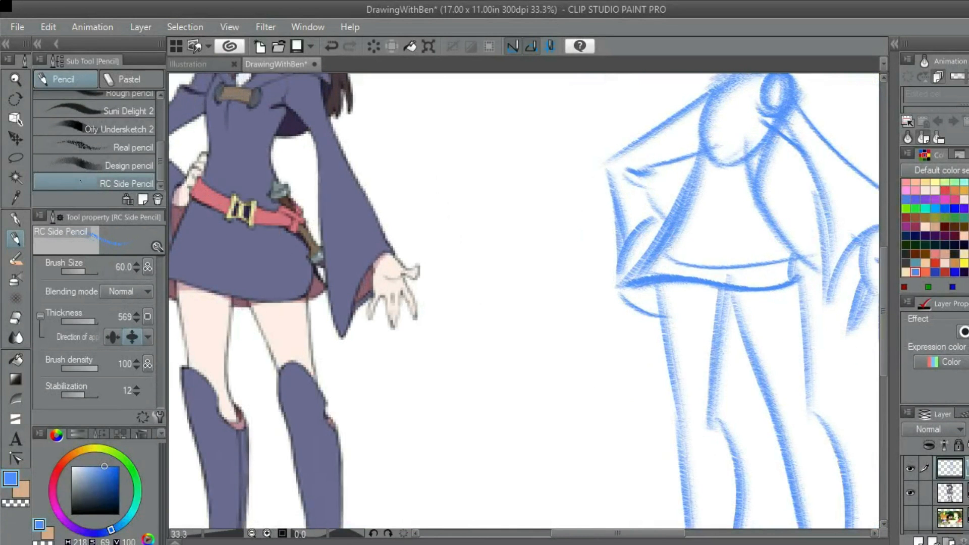
pyautogui.scroll(-1, 625, 247)
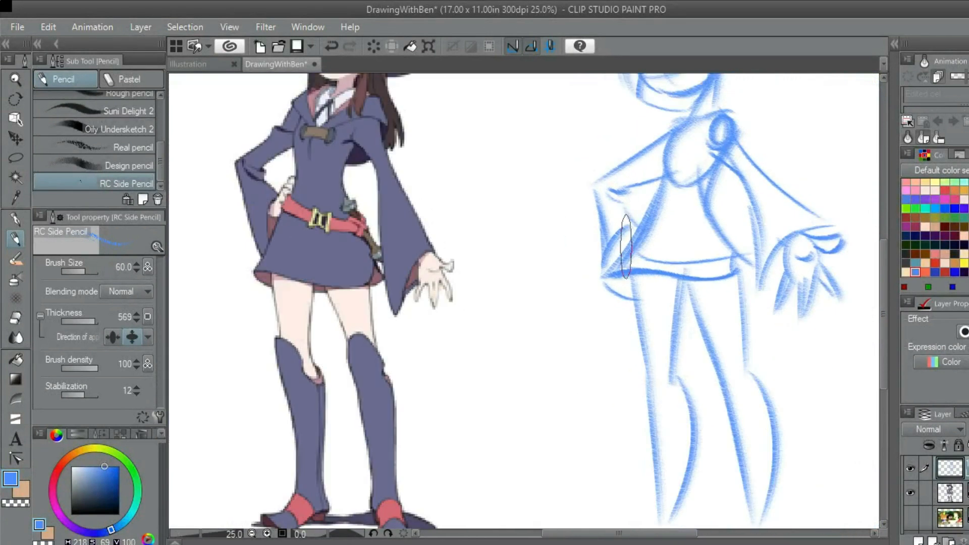
pyautogui.moveTo(619, 266); pyautogui.dragTo(594, 284)
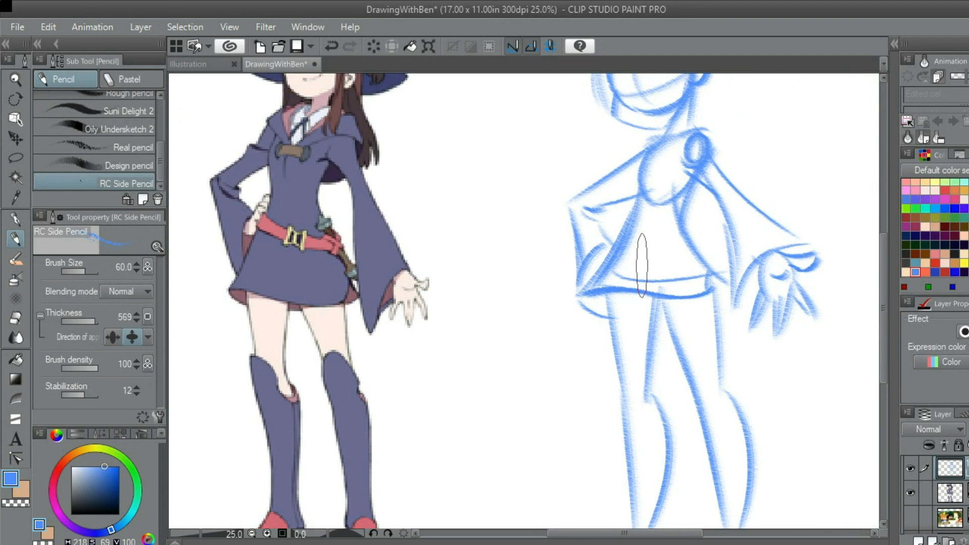
# Sketch a small curve inside the bent arm's cuff for the lower edge of the hand on the hip
pyautogui.scroll(1, 641, 265)
pyautogui.moveTo(593, 284)
pyautogui.mouseDown()
pyautogui.moveTo(699, 311)
pyautogui.moveTo(646, 316)
pyautogui.moveTo(609, 301)
pyautogui.mouseUp()
pyautogui.scroll(2, 609, 303)
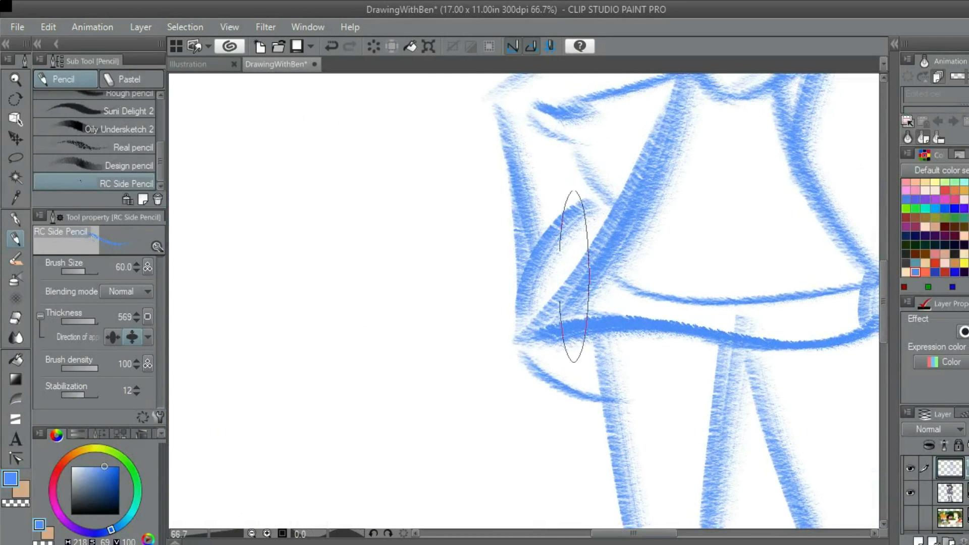
pyautogui.scroll(-3, 641, 155)
pyautogui.scroll(1, 720, 345)
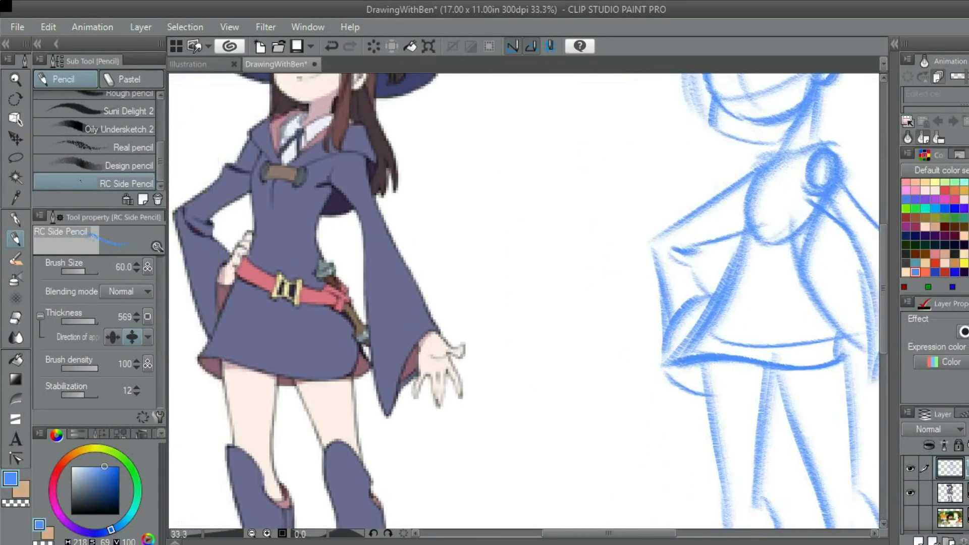
pyautogui.scroll(1, 720, 324)
pyautogui.scroll(1, 642, 299)
pyautogui.moveTo(594, 275)
pyautogui.mouseDown()
pyautogui.moveTo(615, 307)
pyautogui.moveTo(628, 303)
pyautogui.mouseUp()
pyautogui.hotkey('ctrl', 'z')
pyautogui.scroll(-1, 628, 303)
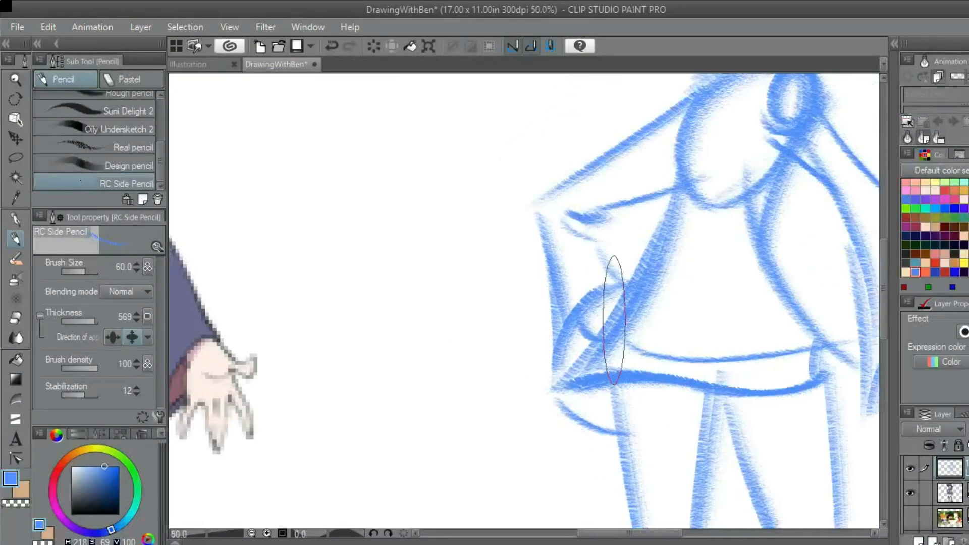
pyautogui.scroll(-2, 614, 319)
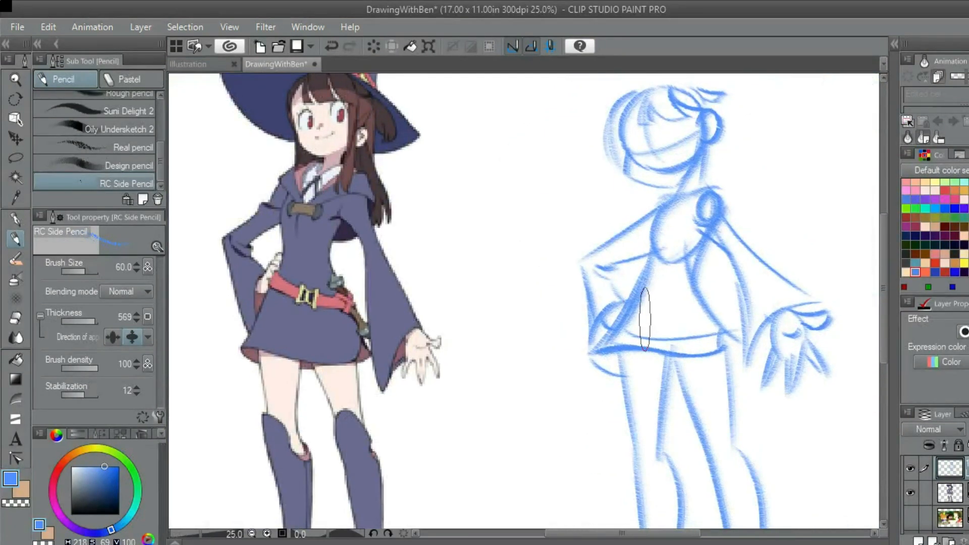
# Shape the hand resting on the hip with a bent upper contour and knuckles overlapping the waist line
pyautogui.scroll(4, 645, 319)
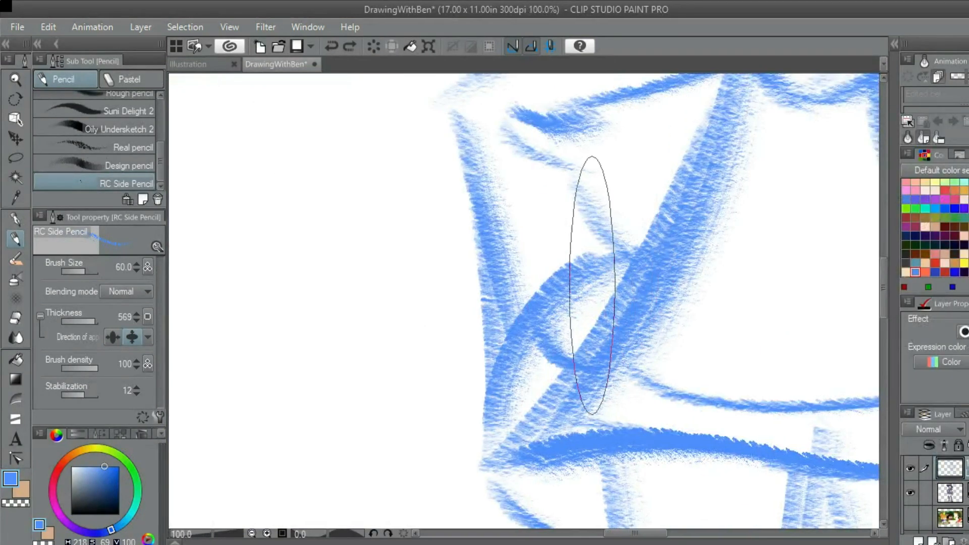
pyautogui.moveTo(595, 277); pyautogui.dragTo(649, 247)
pyautogui.scroll(-3, 656, 239)
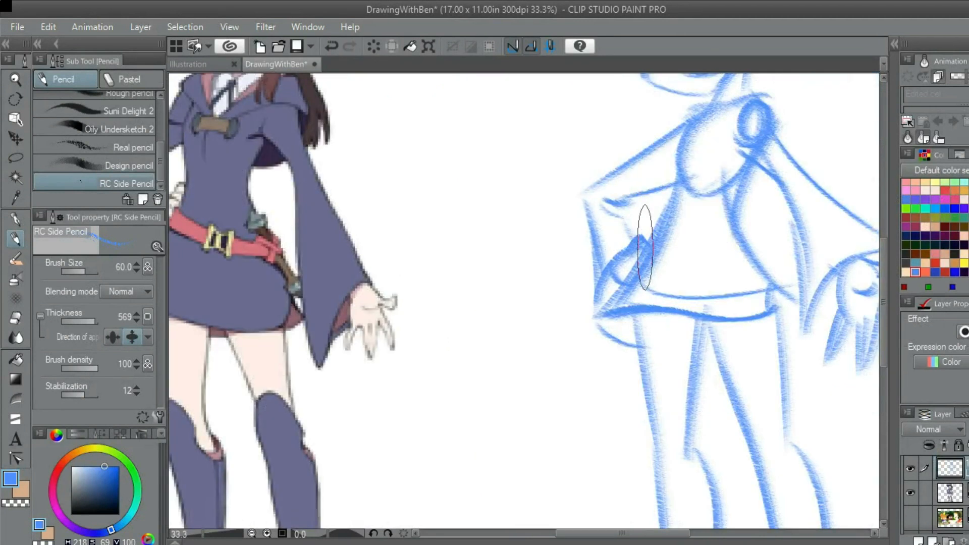
pyautogui.scroll(3, 616, 308)
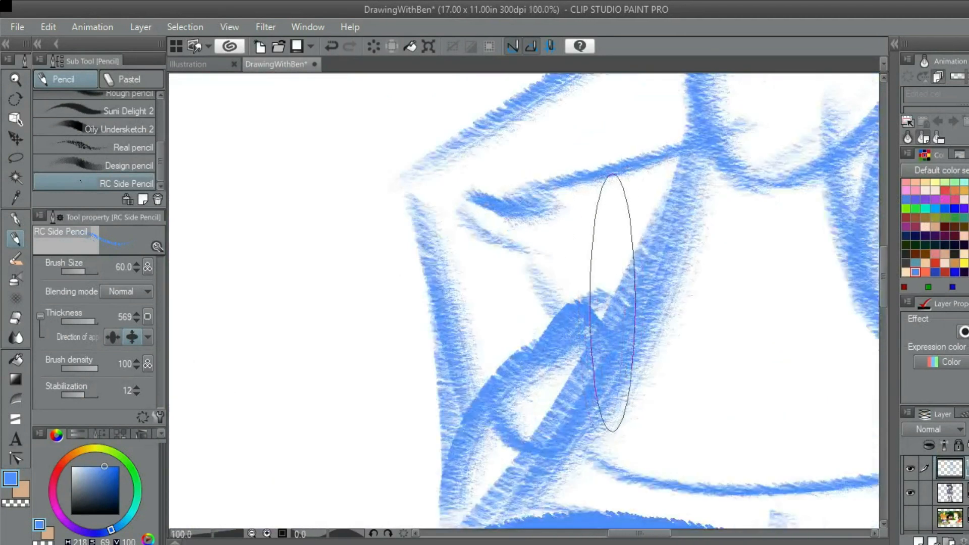
pyautogui.scroll(-4, 625, 308)
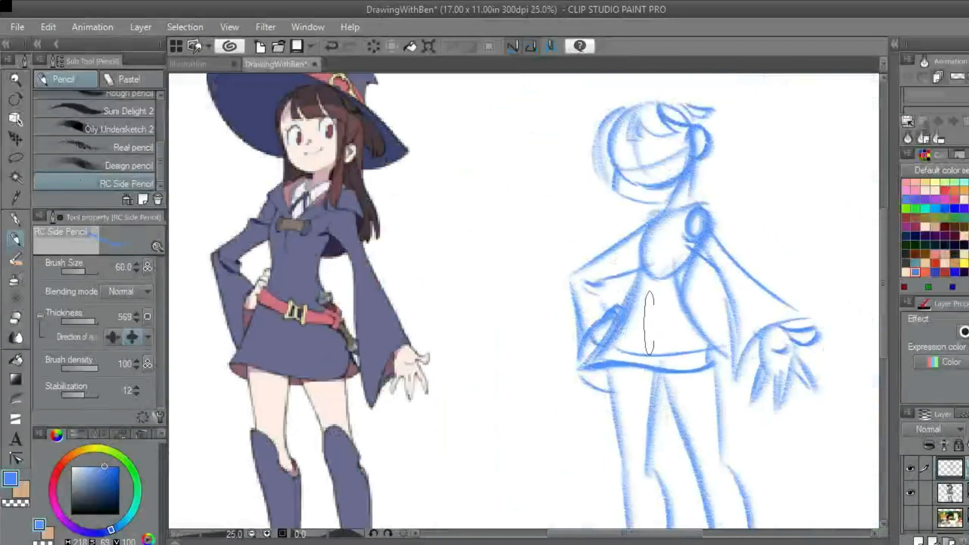
# Sketch two parallel curved belt lines sweeping from the hand on the hip across the front of the skirt
pyautogui.scroll(1, 649, 323)
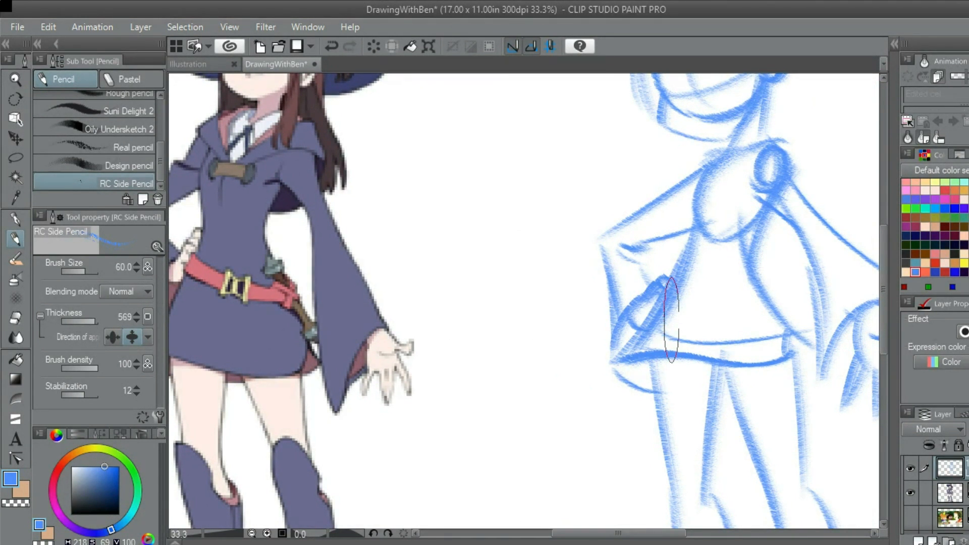
pyautogui.scroll(3, 706, 308)
pyautogui.scroll(-3, 675, 330)
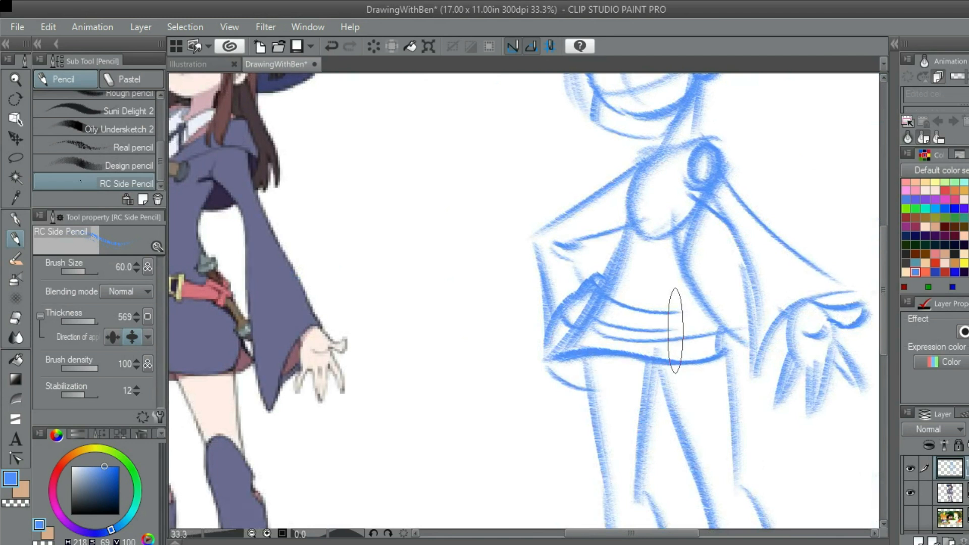
pyautogui.scroll(3, 675, 303)
# Draw the first half of the belt buckle as a D-shaped frame at the end of the belt lines
pyautogui.moveTo(625, 259); pyautogui.dragTo(658, 295)
pyautogui.moveTo(564, 235)
pyautogui.mouseDown()
pyautogui.moveTo(565, 304)
pyautogui.moveTo(561, 259)
pyautogui.moveTo(584, 244)
pyautogui.moveTo(607, 269)
pyautogui.mouseUp()
pyautogui.hotkey('ctrl', 'z')
pyautogui.moveTo(568, 243)
pyautogui.mouseDown()
pyautogui.moveTo(603, 247)
pyautogui.moveTo(611, 286)
pyautogui.moveTo(578, 318)
pyautogui.mouseUp()
pyautogui.scroll(-4, 580, 305)
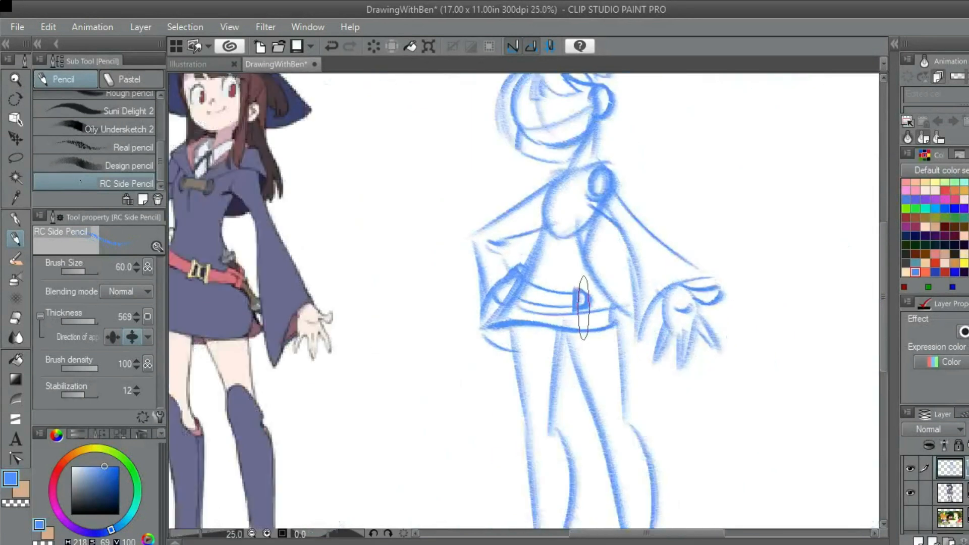
# Add the second half of the belt buckle beside the D-shaped frame, with a peaked top and a vertical outer edge
pyautogui.scroll(5, 584, 304)
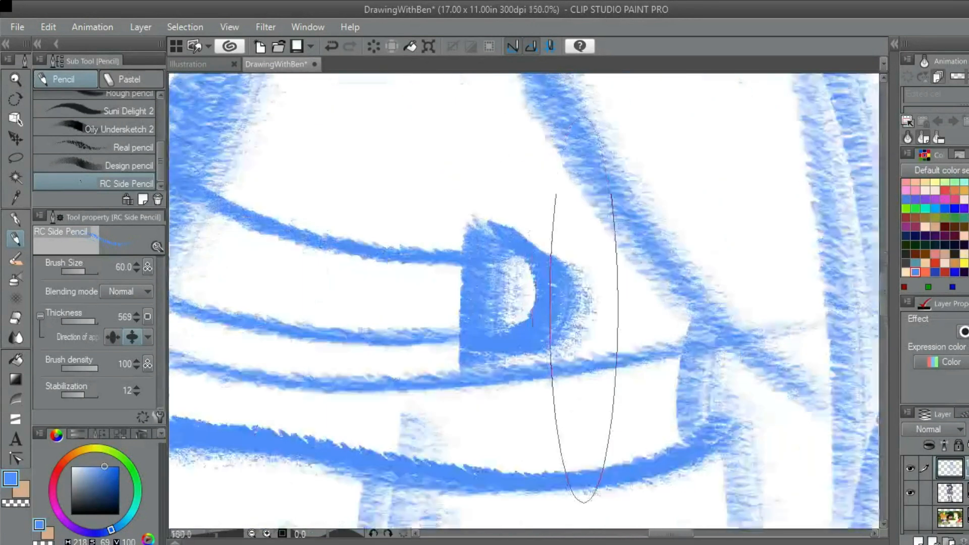
pyautogui.moveTo(569, 247); pyautogui.dragTo(567, 324)
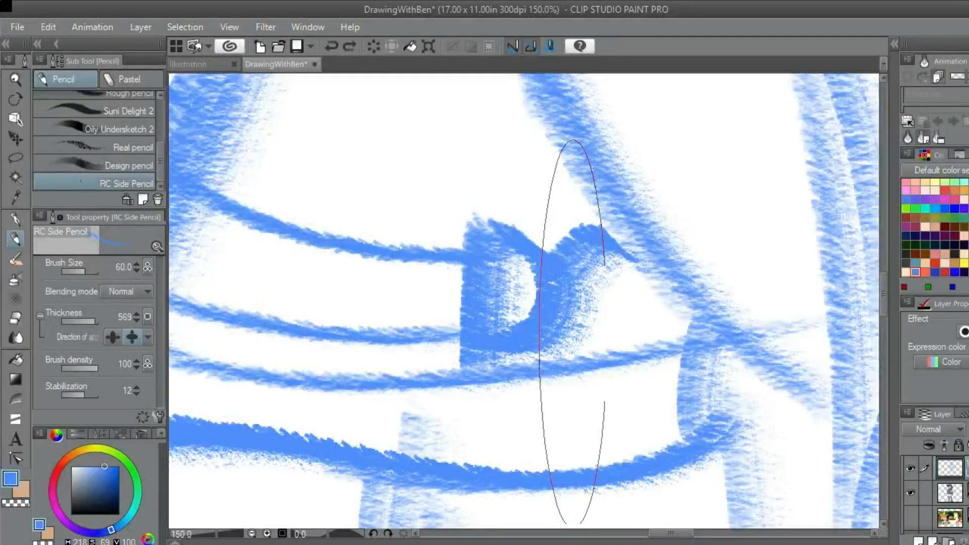
pyautogui.scroll(-5, 572, 332)
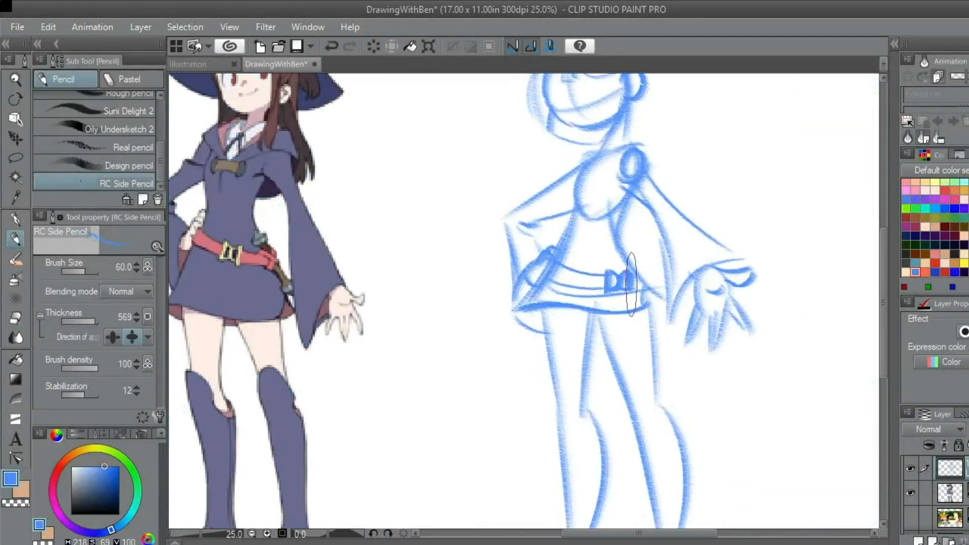
pyautogui.scroll(4, 651, 294)
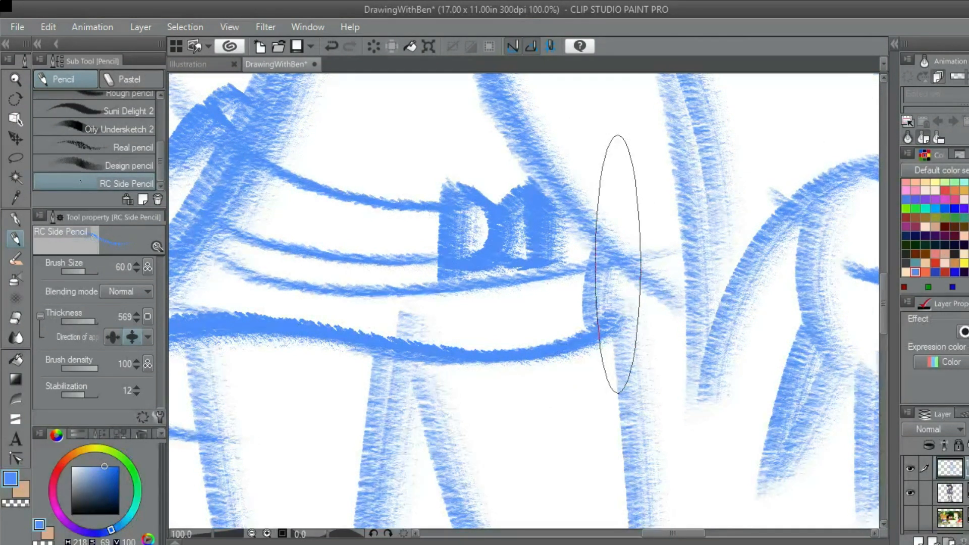
# Extend the belt past the buckle to the skirt's side edge near the outstretched arm
pyautogui.scroll(-4, 617, 263)
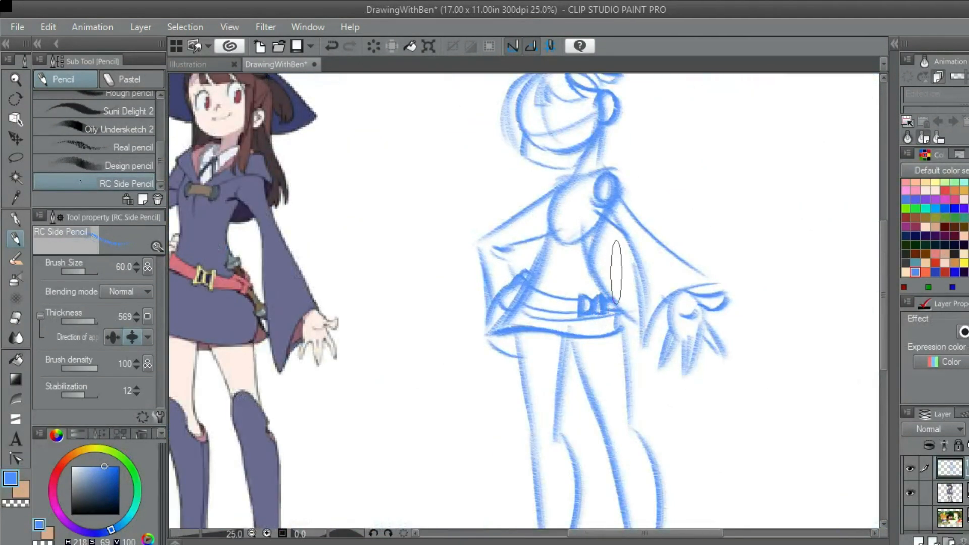
pyautogui.moveTo(650, 278); pyautogui.dragTo(651, 285)
pyautogui.scroll(1, 651, 285)
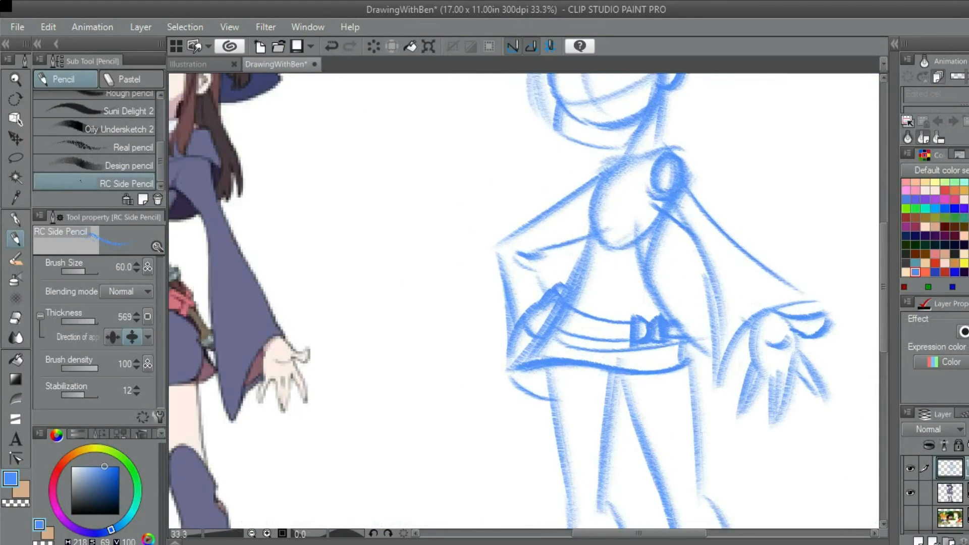
pyautogui.scroll(-1, 642, 252)
pyautogui.scroll(1, 656, 263)
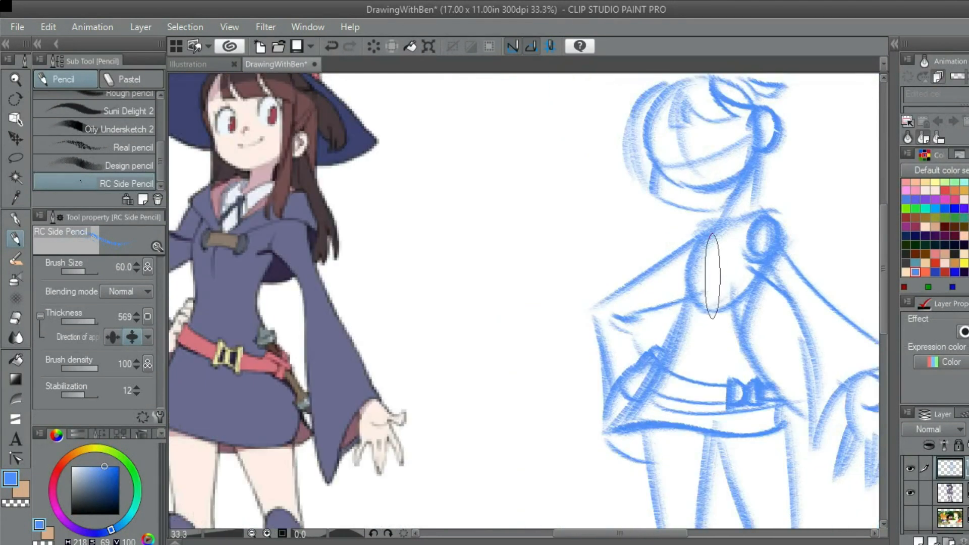
# Sketch the pointed collar flap at the neck base on the outstretched arm's side, overlapping the shoulder circle
pyautogui.moveTo(705, 318); pyautogui.dragTo(683, 324)
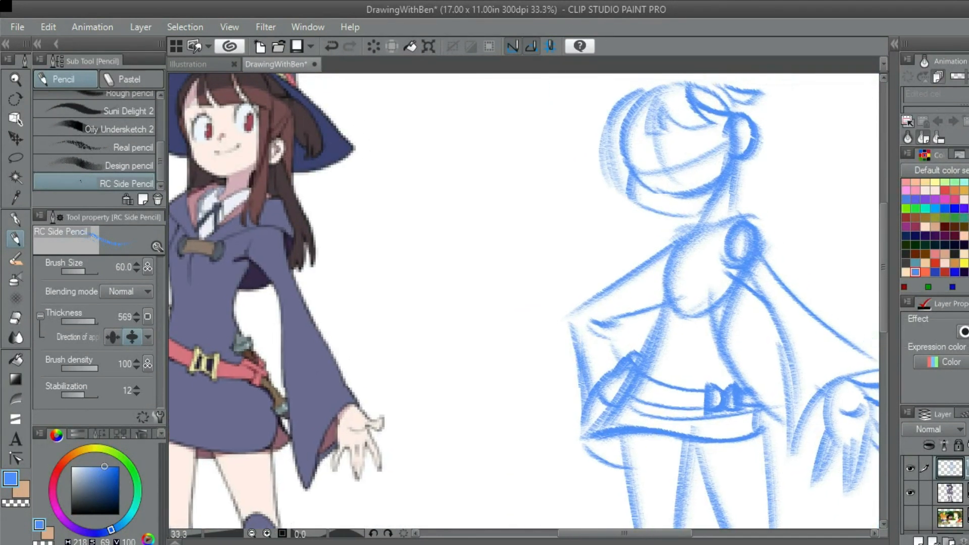
pyautogui.scroll(1, 703, 263)
pyautogui.scroll(-1, 690, 247)
pyautogui.scroll(-1, 677, 256)
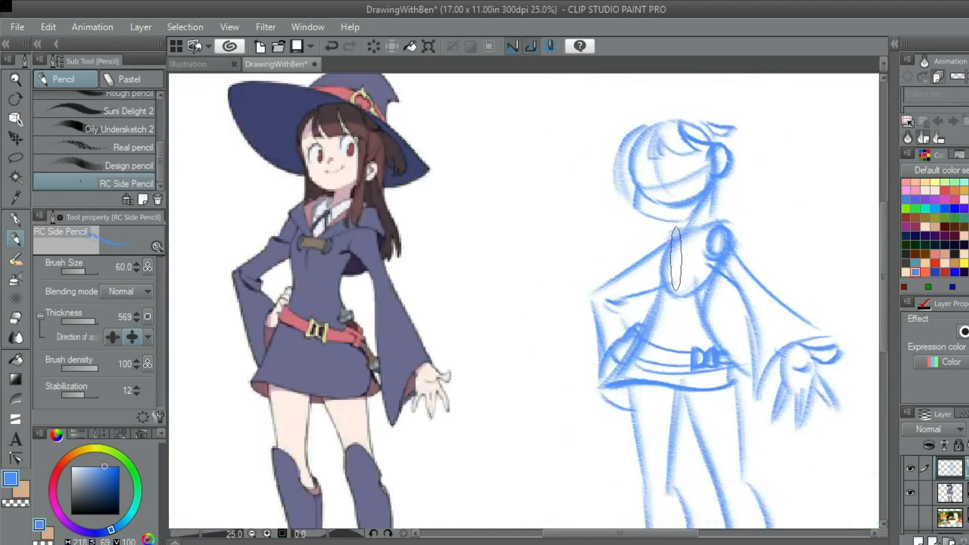
pyautogui.scroll(1, 674, 258)
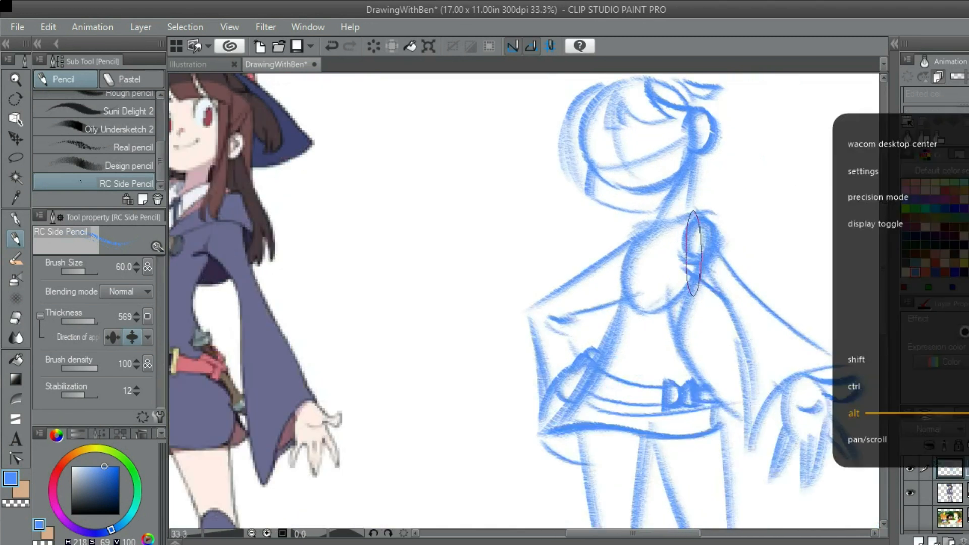
pyautogui.moveTo(671, 246); pyautogui.dragTo(693, 256)
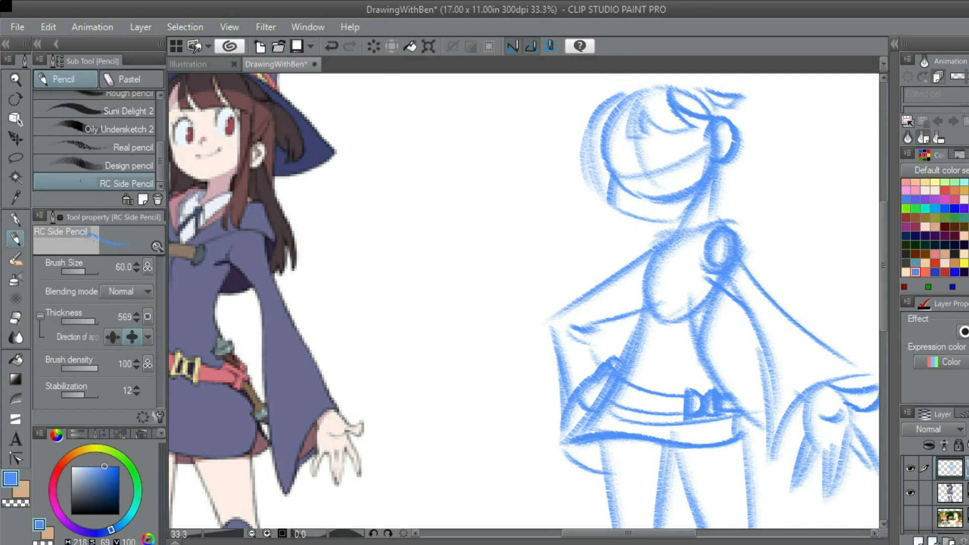
pyautogui.scroll(1, 692, 255)
pyautogui.scroll(-2, 692, 255)
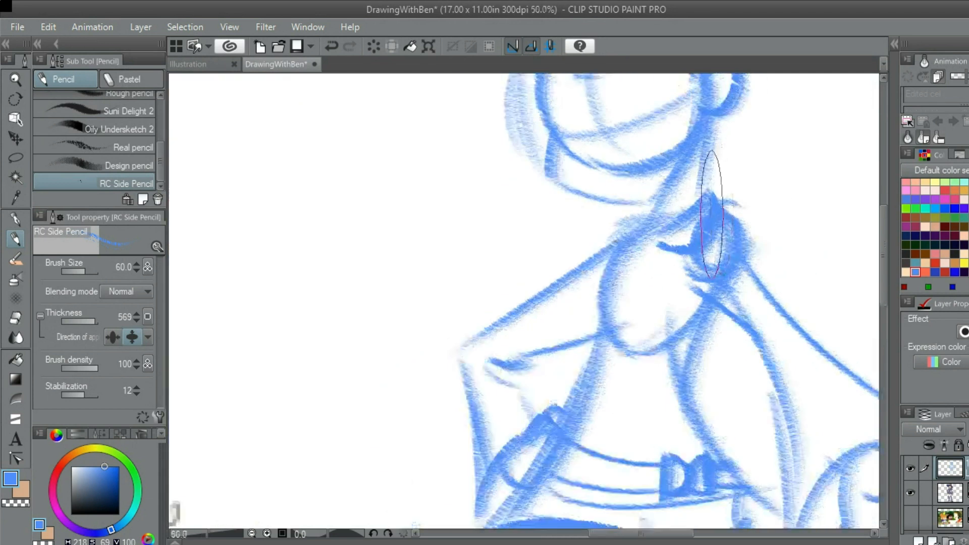
pyautogui.scroll(4, 683, 251)
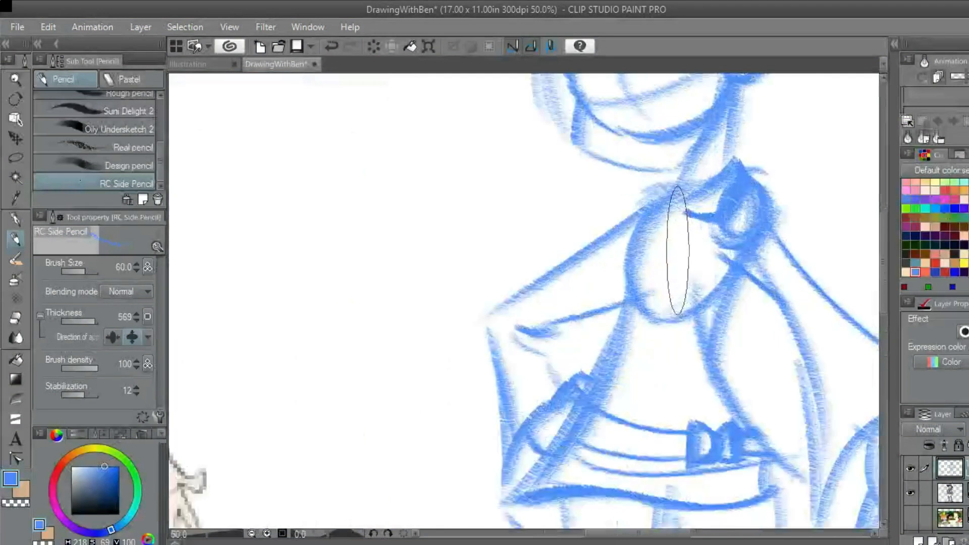
# Sketch the opposite collar flap above the bent arm's shoulder, redrawing it as a narrower pointed shape
pyautogui.moveTo(682, 226); pyautogui.dragTo(662, 194)
pyautogui.hotkey('ctrl', 'z')
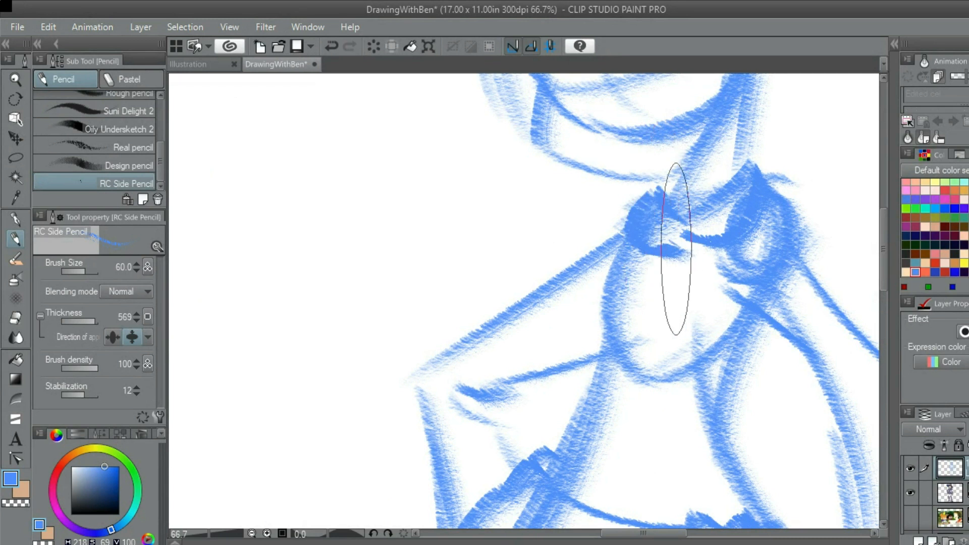
pyautogui.scroll(-6, 699, 230)
pyautogui.scroll(1, 698, 229)
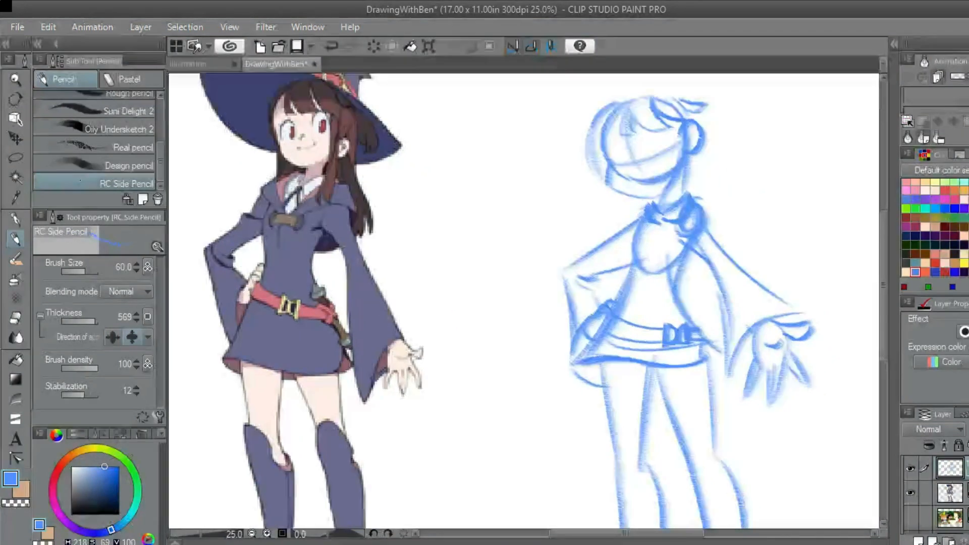
pyautogui.scroll(4, 666, 270)
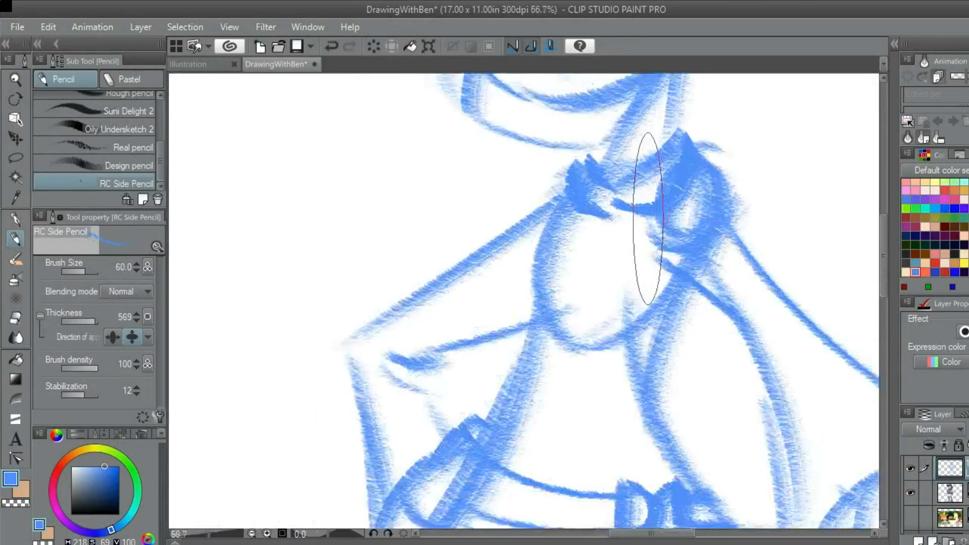
# Try out a line from the collar down across the chest circle, redoing it twice
pyautogui.moveTo(597, 240); pyautogui.dragTo(584, 264)
pyautogui.hotkey('ctrl', 'z')
pyautogui.moveTo(654, 184); pyautogui.dragTo(574, 288)
pyautogui.hotkey('ctrl', 'z')
pyautogui.moveTo(664, 189); pyautogui.dragTo(587, 271)
pyautogui.scroll(-3, 587, 271)
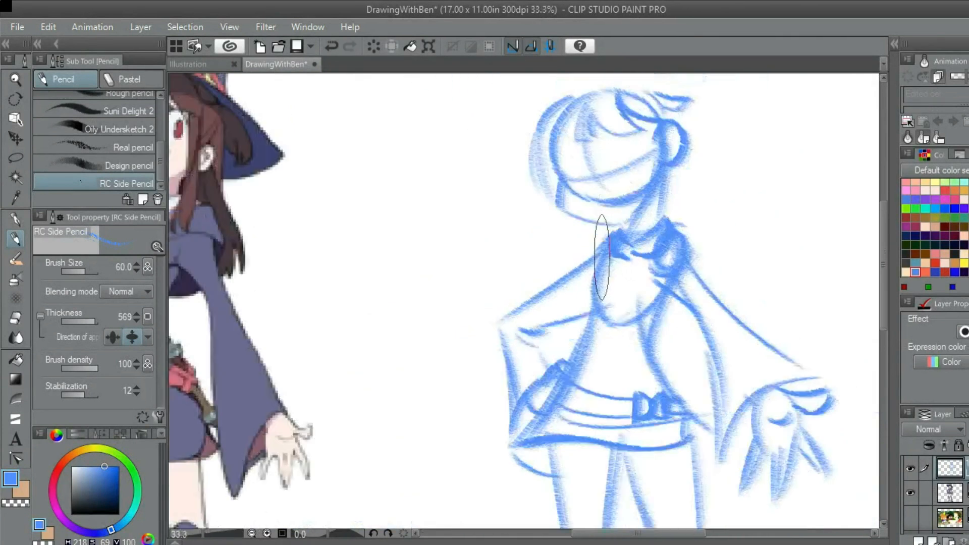
# Extend the skirt's hem corner below the belt toward the outstretched arm and mark the rear hem between the legs
pyautogui.scroll(-1, 598, 293)
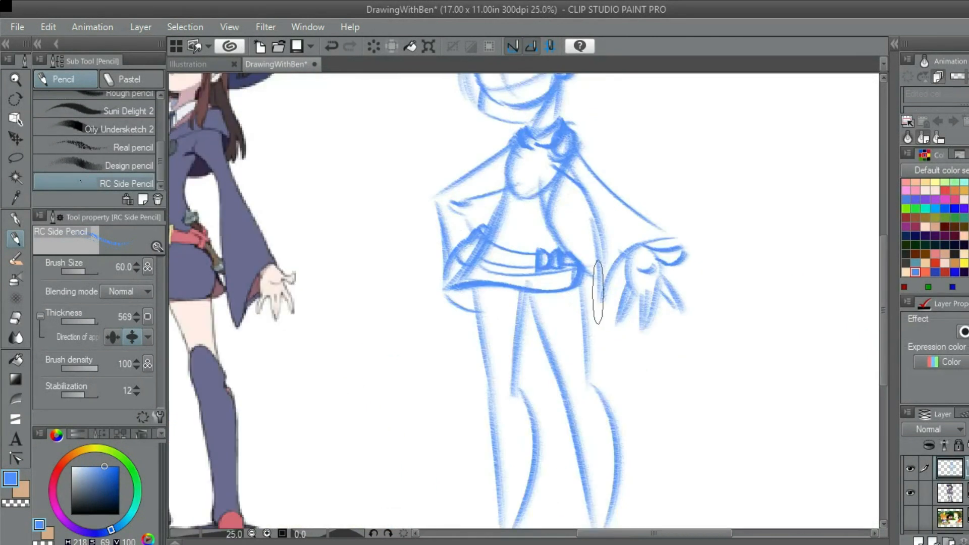
pyautogui.scroll(2, 635, 279)
pyautogui.scroll(-1, 635, 279)
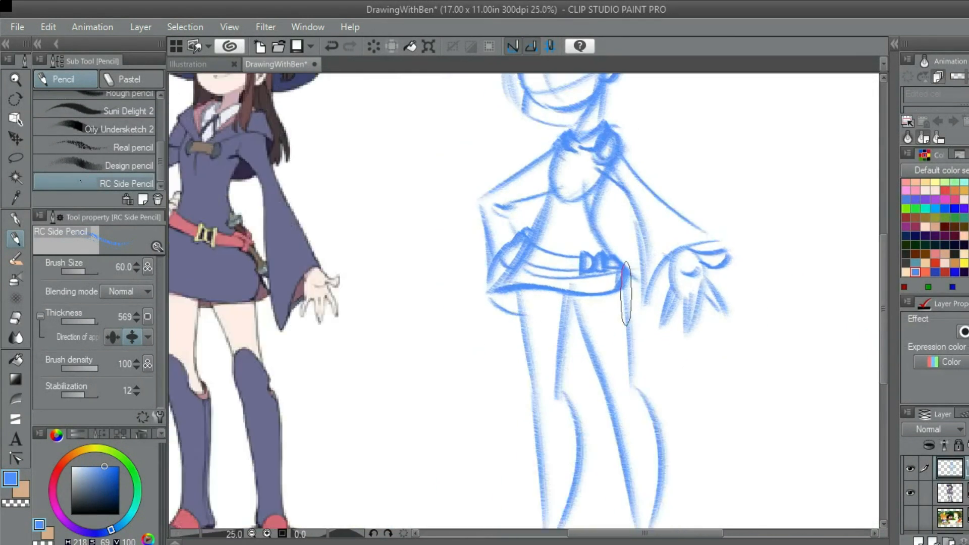
pyautogui.scroll(1, 635, 279)
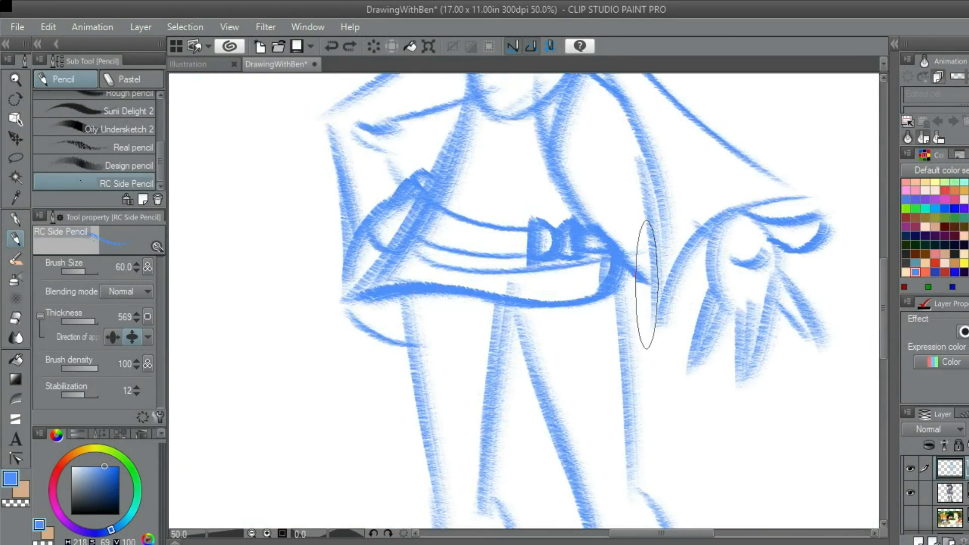
pyautogui.scroll(-4, 643, 289)
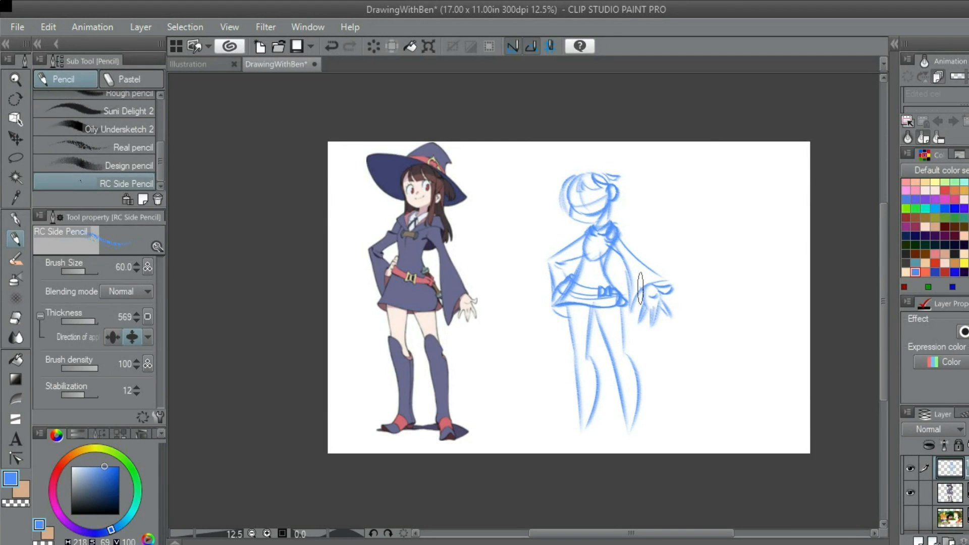
pyautogui.scroll(3, 646, 280)
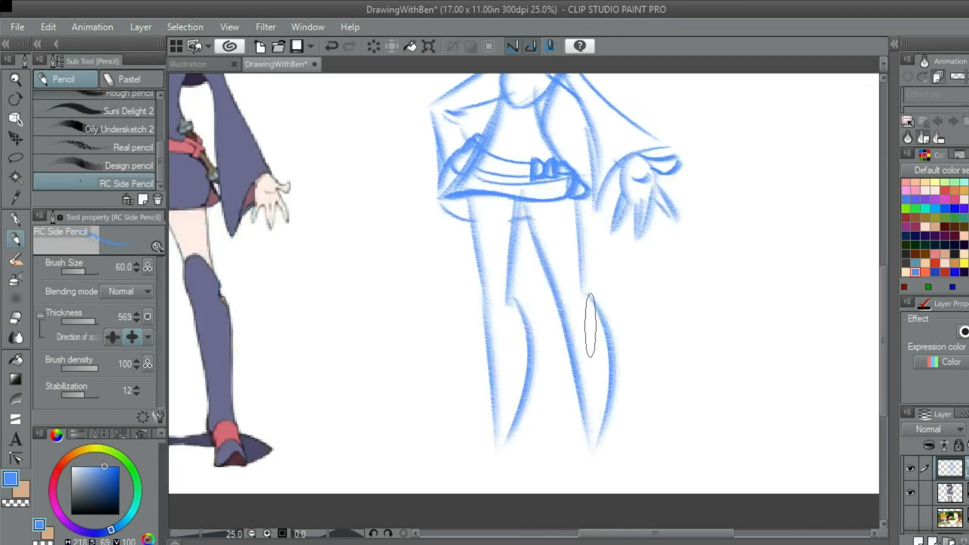
# Sketch the boot's outer shin edge just outside the leg on the bent arm's side
pyautogui.scroll(-2, 610, 331)
pyautogui.moveTo(540, 321); pyautogui.dragTo(597, 319)
pyautogui.scroll(2, 599, 336)
pyautogui.scroll(1, 610, 288)
pyautogui.moveTo(558, 267); pyautogui.dragTo(666, 299)
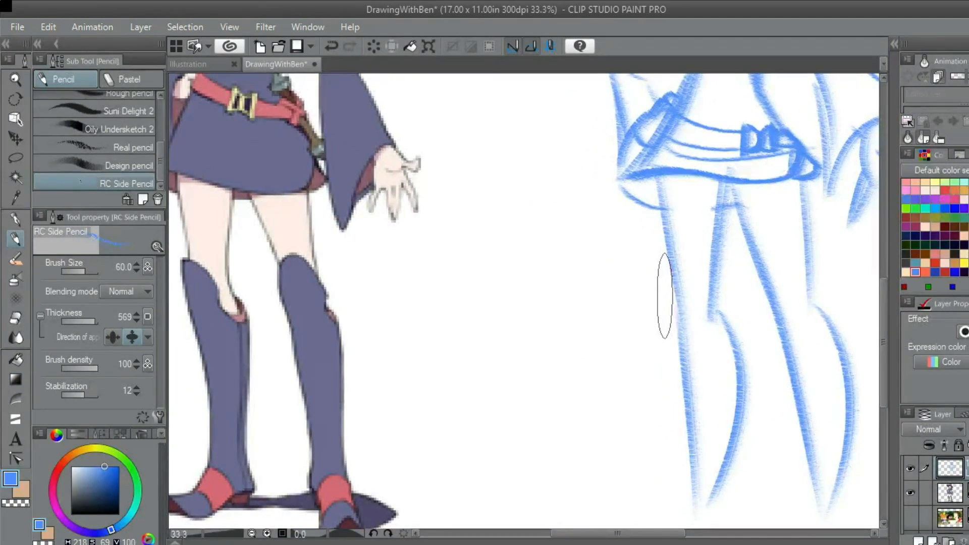
pyautogui.scroll(-1, 665, 313)
pyautogui.moveTo(655, 361); pyautogui.dragTo(612, 348)
pyautogui.moveTo(619, 281); pyautogui.dragTo(630, 353)
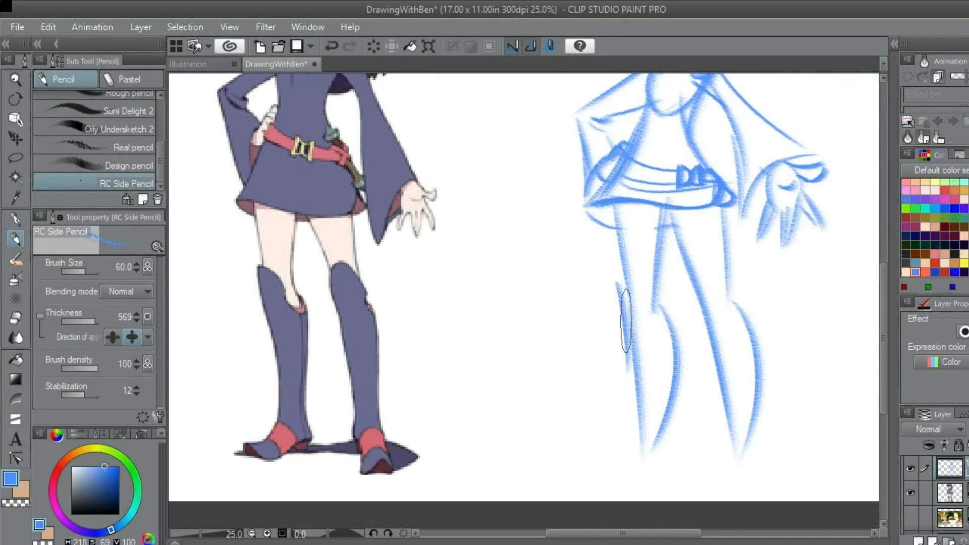
# Sketch that boot's top edge, curving down from the raised front over the knee to the back of the calf
pyautogui.scroll(2, 636, 285)
pyautogui.moveTo(594, 267)
pyautogui.mouseDown()
pyautogui.moveTo(632, 269)
pyautogui.moveTo(651, 307)
pyautogui.moveTo(632, 293)
pyautogui.moveTo(670, 327)
pyautogui.moveTo(627, 273)
pyautogui.mouseUp()
pyautogui.hotkey('ctrl', 'z')
pyautogui.hotkey('ctrl', 'z')
pyautogui.scroll(-1, 638, 322)
pyautogui.scroll(2, 630, 271)
pyautogui.moveTo(600, 234)
pyautogui.mouseDown()
pyautogui.moveTo(686, 307)
pyautogui.moveTo(695, 353)
pyautogui.mouseUp()
pyautogui.moveTo(672, 324); pyautogui.dragTo(653, 286)
pyautogui.scroll(1, 652, 289)
pyautogui.scroll(3, 639, 278)
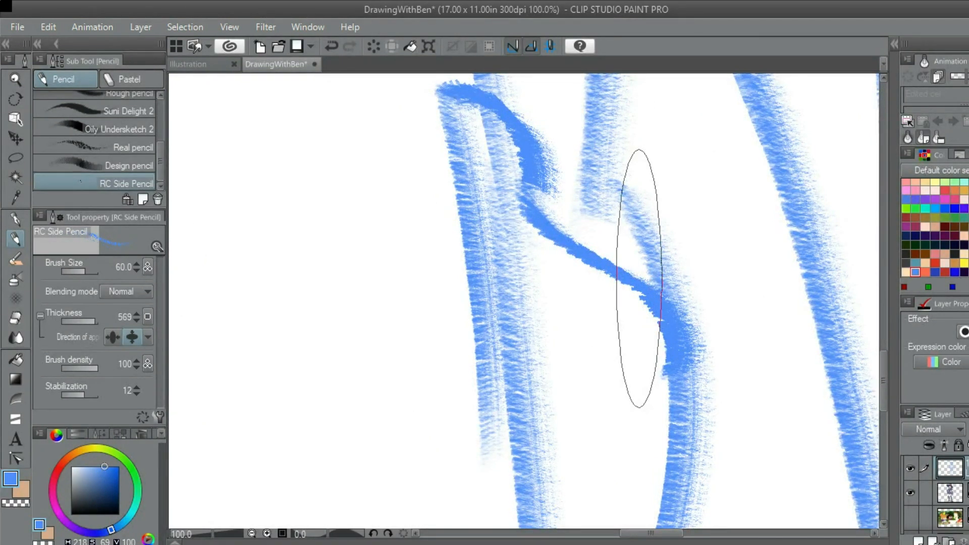
# Sketch the instep sweeping out to the toe and the small heel of the foot below the first boot
pyautogui.scroll(-3, 639, 279)
pyautogui.scroll(-2, 624, 237)
pyautogui.scroll(2, 624, 232)
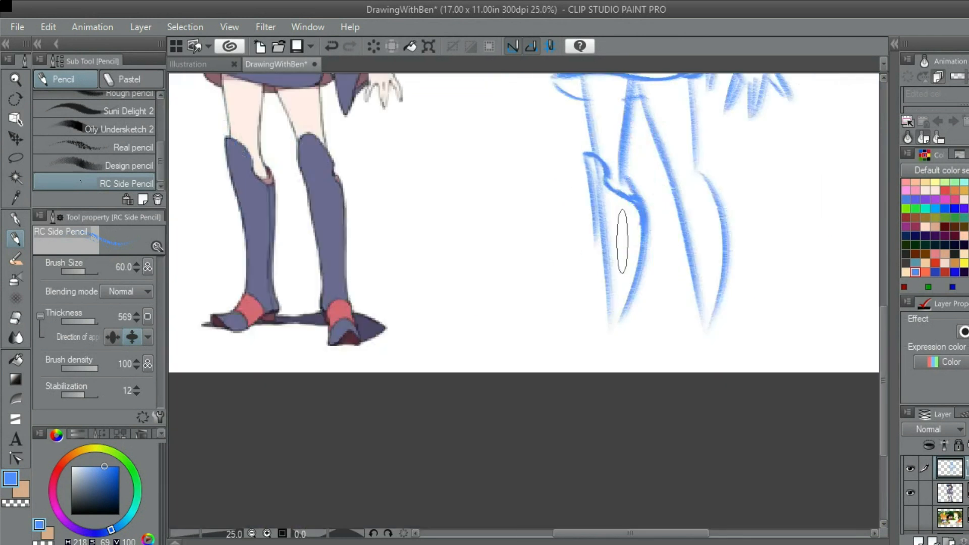
pyautogui.scroll(-2, 610, 324)
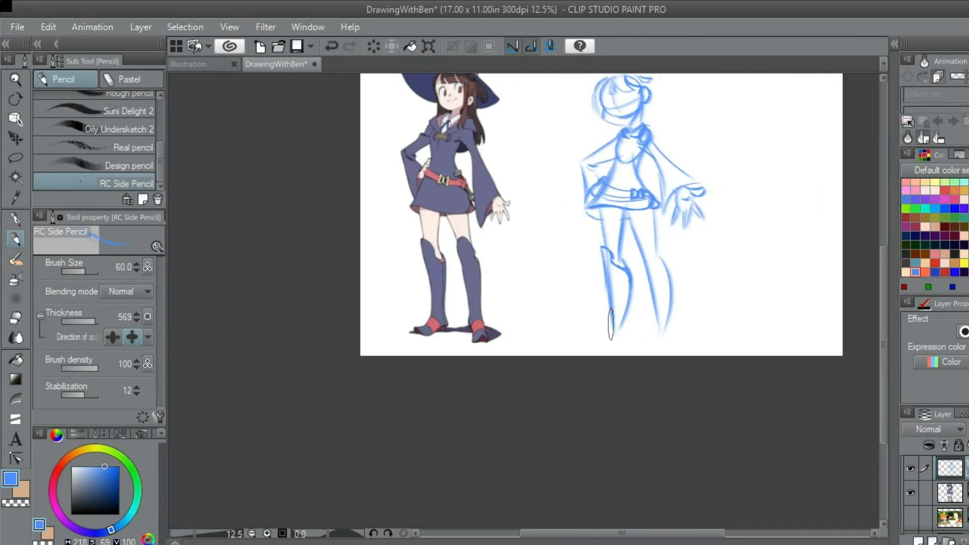
pyautogui.scroll(2, 611, 324)
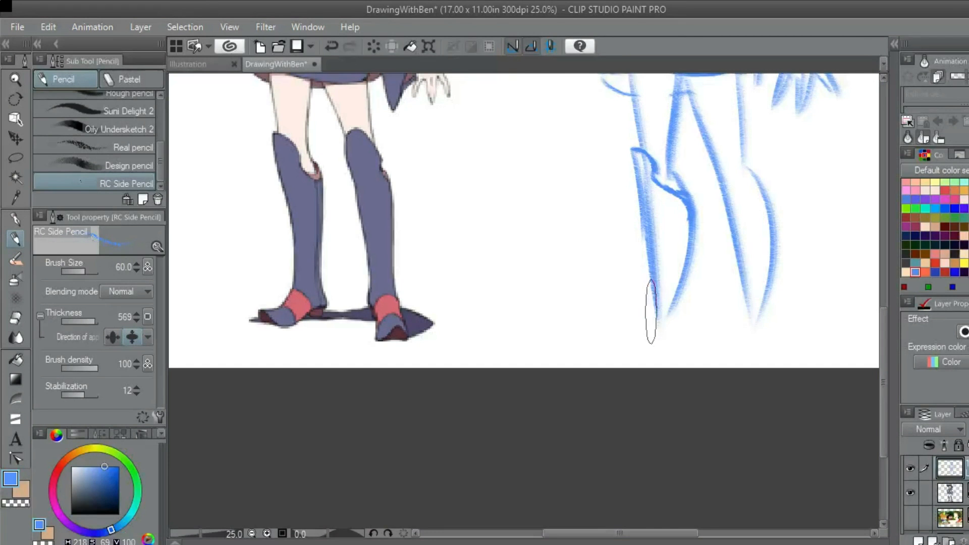
pyautogui.scroll(1, 656, 298)
pyautogui.moveTo(698, 280)
pyautogui.mouseDown()
pyautogui.moveTo(682, 288)
pyautogui.moveTo(706, 288)
pyautogui.moveTo(612, 320)
pyautogui.mouseUp()
pyautogui.moveTo(710, 293)
pyautogui.mouseDown()
pyautogui.moveTo(744, 293)
pyautogui.moveTo(724, 287)
pyautogui.moveTo(734, 302)
pyautogui.moveTo(709, 310)
pyautogui.mouseUp()
pyautogui.moveTo(707, 306)
pyautogui.mouseDown()
pyautogui.moveTo(662, 329)
pyautogui.moveTo(670, 331)
pyautogui.moveTo(634, 335)
pyautogui.moveTo(694, 311)
pyautogui.moveTo(716, 322)
pyautogui.mouseUp()
pyautogui.hotkey('ctrl', 'z')
pyautogui.hotkey('ctrl', 'z')
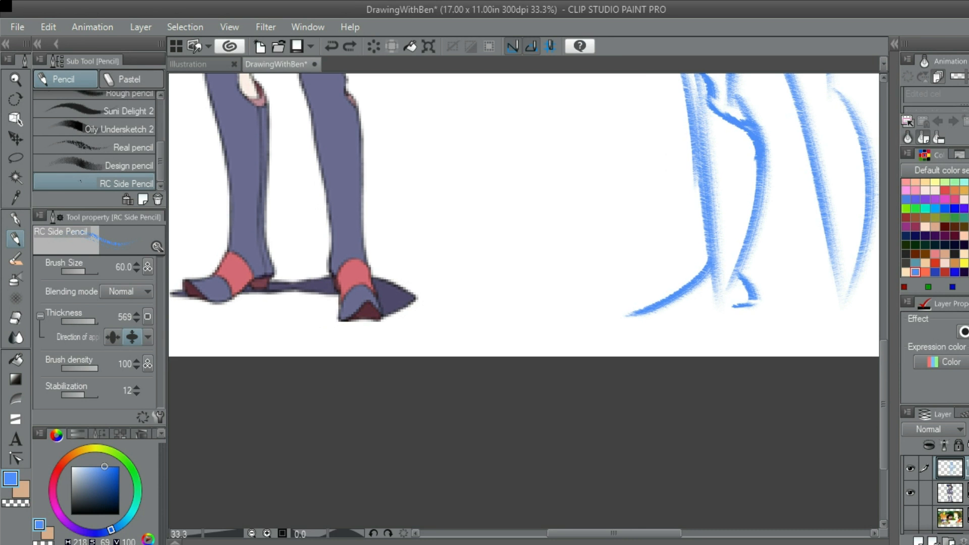
# Sketch the first foot's curved sole line from the heel forward toward the toe
pyautogui.moveTo(737, 301); pyautogui.dragTo(644, 333)
pyautogui.scroll(-3, 628, 333)
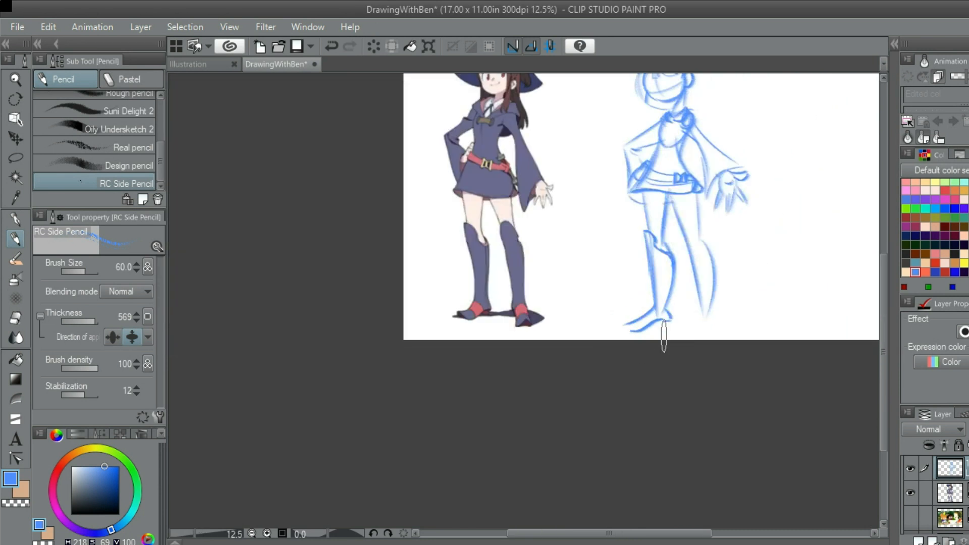
pyautogui.scroll(2, 667, 334)
pyautogui.scroll(1, 634, 326)
pyautogui.scroll(-1, 689, 320)
pyautogui.scroll(-2, 689, 320)
pyautogui.scroll(3, 672, 295)
pyautogui.moveTo(674, 293)
pyautogui.mouseDown()
pyautogui.moveTo(672, 312)
pyautogui.moveTo(716, 338)
pyautogui.mouseUp()
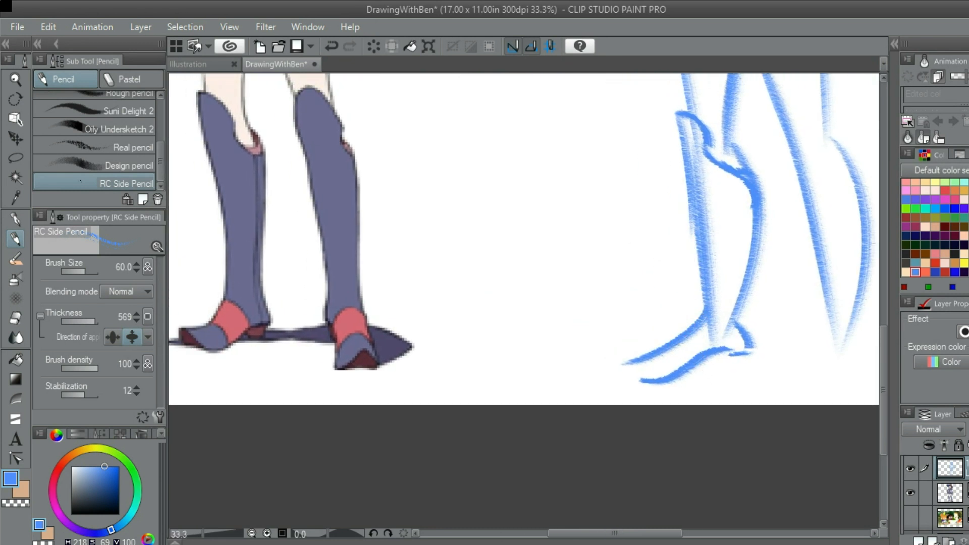
# Add an inner instep line to the first foot and close the toe between the upper edge and the sole
pyautogui.scroll(1, 706, 300)
pyautogui.scroll(-2, 618, 366)
pyautogui.scroll(2, 621, 376)
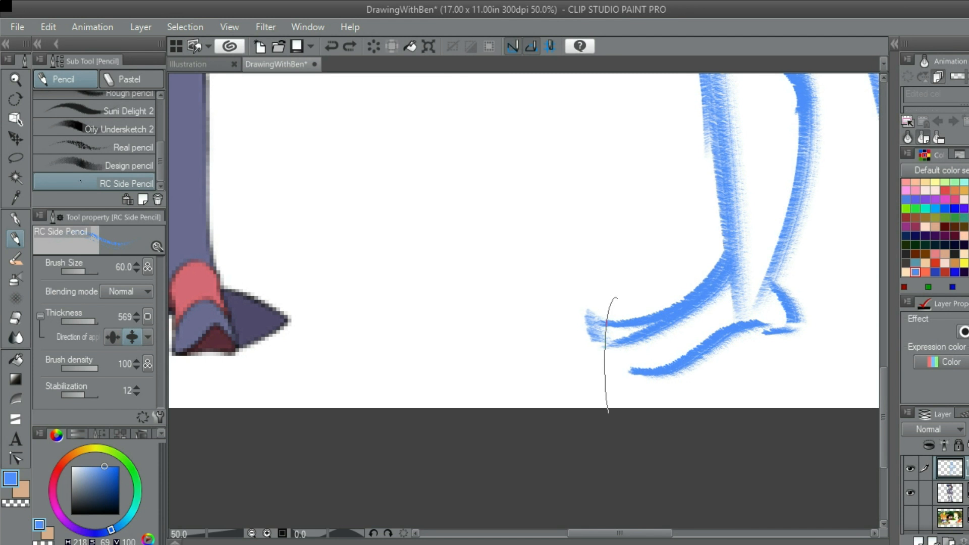
pyautogui.moveTo(614, 358); pyautogui.dragTo(635, 372)
# Sketch the second boot with a pointed peak over the knee, strengthening its shin and calf lines
pyautogui.hotkey('ctrl', '-')
pyautogui.moveTo(649, 226)
pyautogui.mouseDown()
pyautogui.moveTo(650, 275)
pyautogui.moveTo(695, 438)
pyautogui.mouseUp()
pyautogui.hotkey('ctrl', 'z')
pyautogui.hotkey('ctrl', 'z')
pyautogui.moveTo(661, 284); pyautogui.dragTo(684, 474)
pyautogui.scroll(-1, 679, 440)
pyautogui.scroll(1, 681, 272)
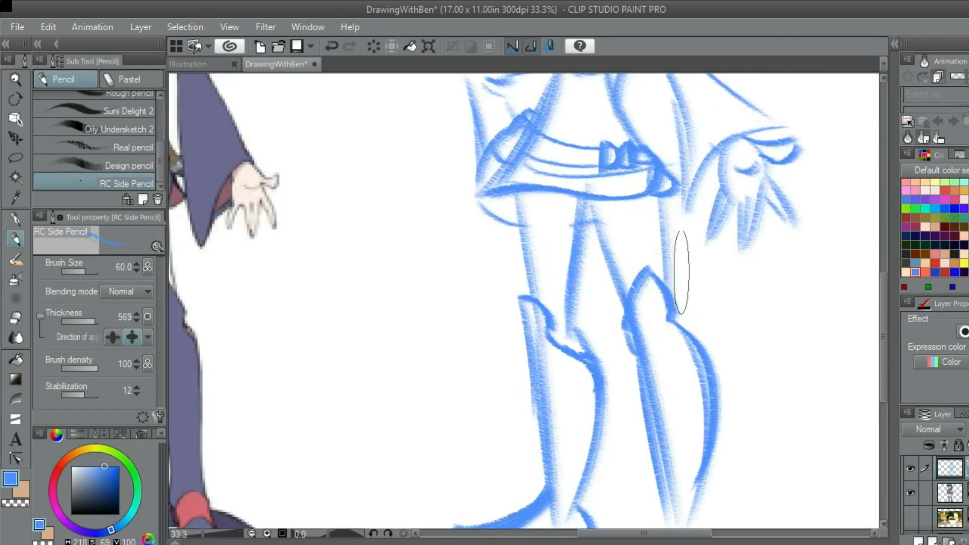
# Darken the outer thigh line between the skirt hem and the second boot's top
pyautogui.moveTo(682, 272); pyautogui.dragTo(693, 339)
pyautogui.scroll(-3, 587, 288)
pyautogui.moveTo(612, 294); pyautogui.dragTo(611, 259)
pyautogui.scroll(2, 635, 314)
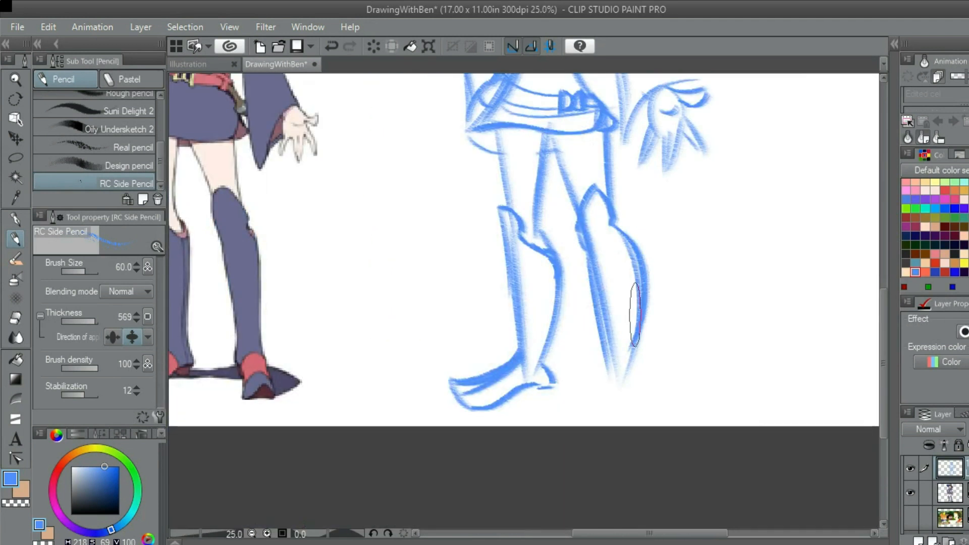
# Scale the whole sketch layer to 92 percent, keeping its proportions
pyautogui.scroll(-2, 635, 314)
pyautogui.hotkey('ctrl', 't')
pyautogui.moveTo(664, 134); pyautogui.dragTo(654, 157)
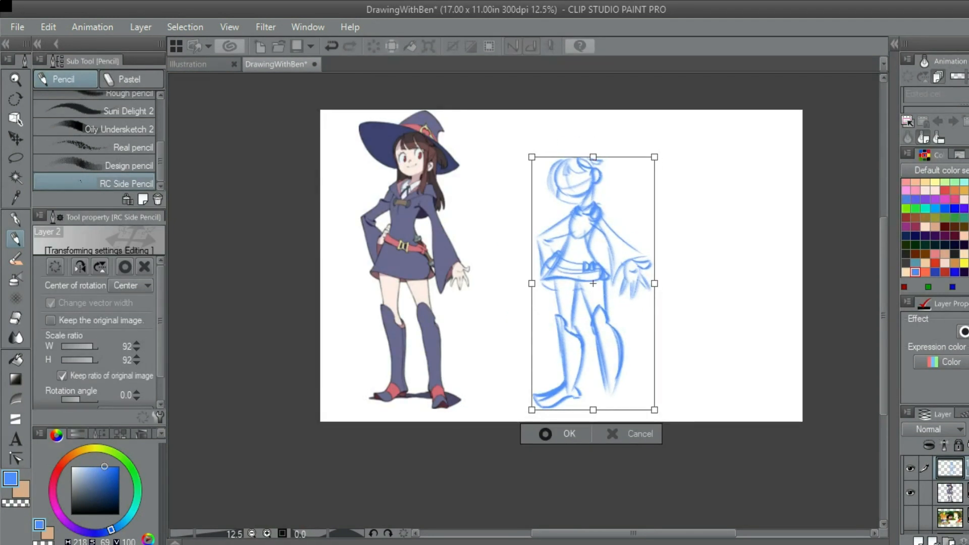
pyautogui.press('Return')
pyautogui.scroll(2, 652, 397)
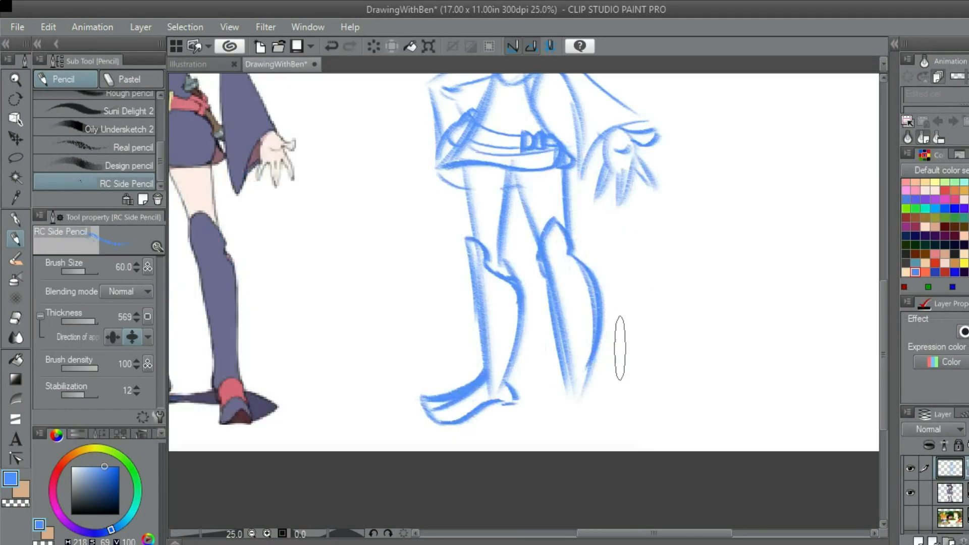
pyautogui.moveTo(589, 321)
pyautogui.mouseDown()
pyautogui.moveTo(626, 286)
pyautogui.moveTo(632, 311)
pyautogui.moveTo(615, 369)
pyautogui.mouseUp()
pyautogui.scroll(1, 631, 309)
pyautogui.hotkey('ctrl', 'z')
pyautogui.moveTo(630, 238); pyautogui.dragTo(616, 405)
pyautogui.hotkey('ctrl', 'z')
pyautogui.moveTo(635, 248)
pyautogui.mouseDown()
pyautogui.moveTo(621, 400)
pyautogui.moveTo(633, 375)
pyautogui.mouseUp()
pyautogui.scroll(-1, 634, 375)
pyautogui.scroll(1, 649, 325)
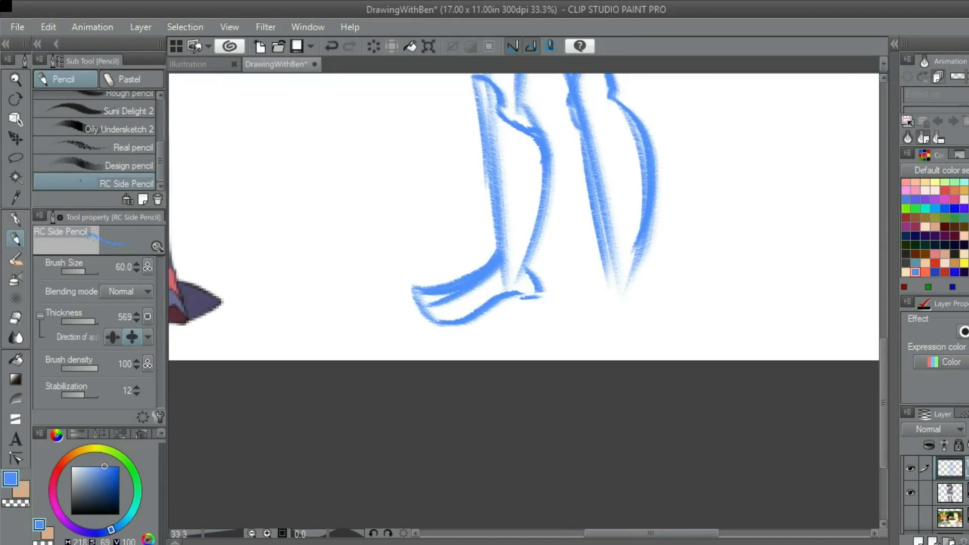
pyautogui.hotkey('ctrl', 'z')
pyautogui.moveTo(642, 268); pyautogui.dragTo(675, 331)
pyautogui.hotkey('ctrl', 'z')
# Sketch the second foot's slanting top line outward from the ankle and a small heel bump on the inner side
pyautogui.scroll(-1, 681, 315)
pyautogui.moveTo(637, 265)
pyautogui.mouseDown()
pyautogui.moveTo(696, 317)
pyautogui.moveTo(660, 317)
pyautogui.mouseUp()
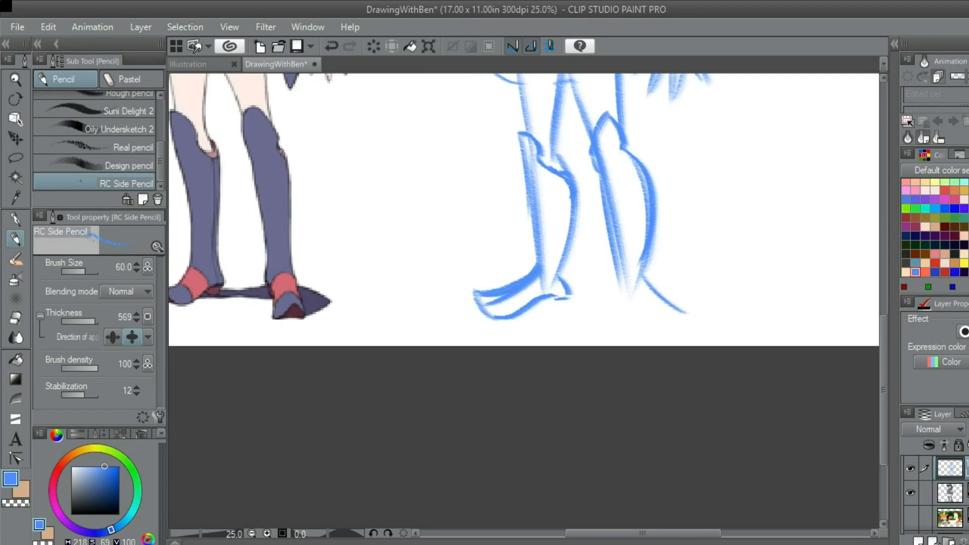
pyautogui.scroll(1, 643, 300)
pyautogui.scroll(1, 624, 260)
pyautogui.moveTo(613, 265); pyautogui.dragTo(599, 305)
pyautogui.hotkey('ctrl', 'z')
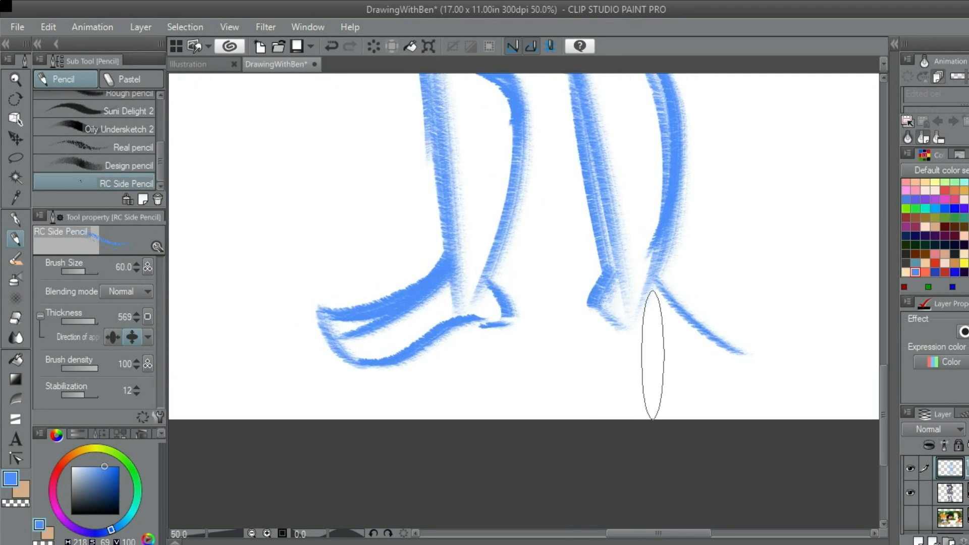
# Sketch a short, nearly vertical edge down from the second foot's heel bump and darken the slanting top line
pyautogui.scroll(-3, 629, 314)
pyautogui.scroll(1, 631, 303)
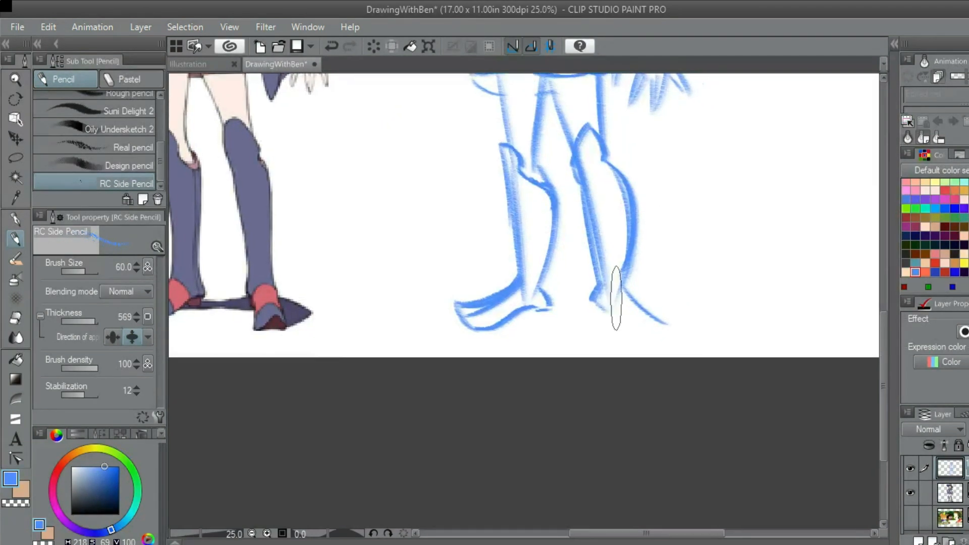
pyautogui.scroll(1, 676, 343)
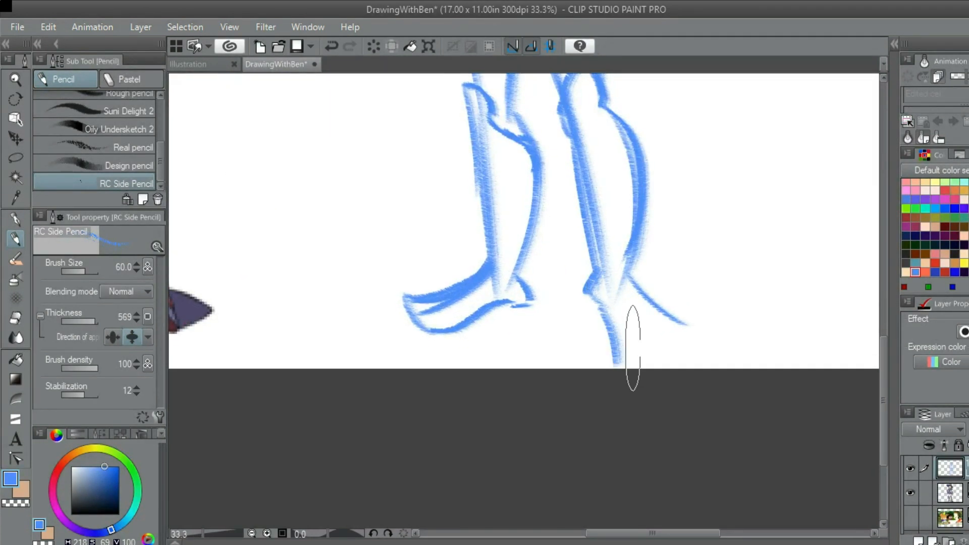
pyautogui.moveTo(615, 342); pyautogui.dragTo(587, 351)
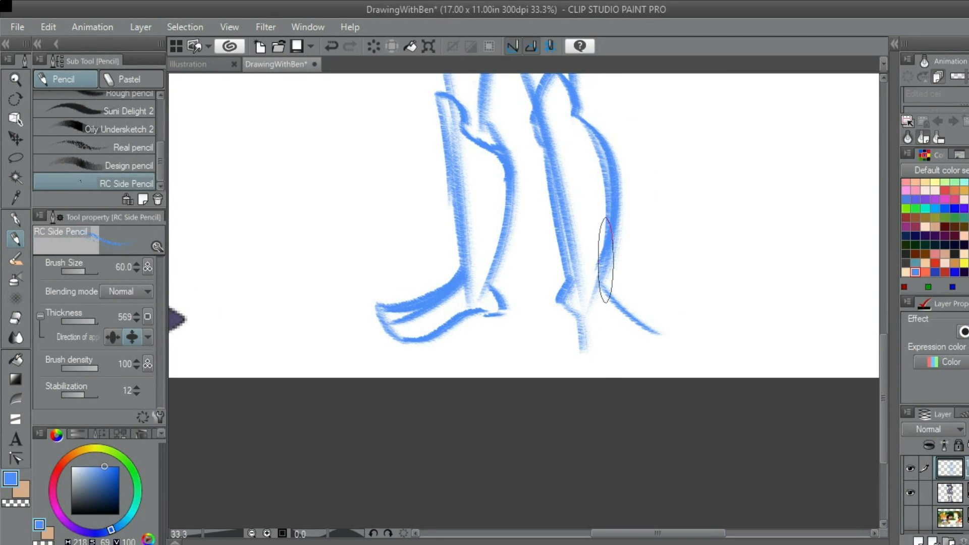
pyautogui.moveTo(594, 138); pyautogui.dragTo(630, 472)
pyautogui.moveTo(598, 310); pyautogui.dragTo(629, 220)
pyautogui.scroll(-3, 586, 371)
pyautogui.scroll(3, 600, 373)
pyautogui.scroll(-1, 787, 186)
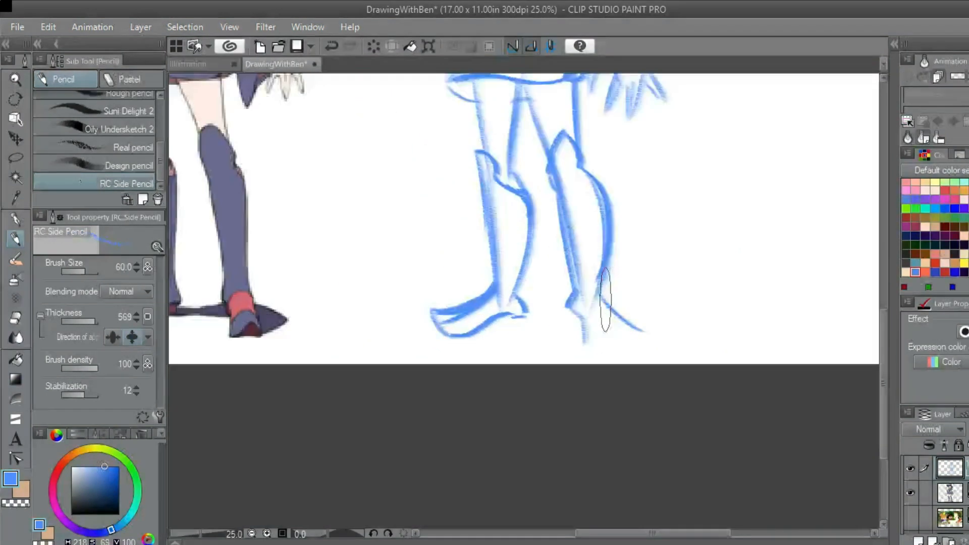
pyautogui.scroll(2, 645, 305)
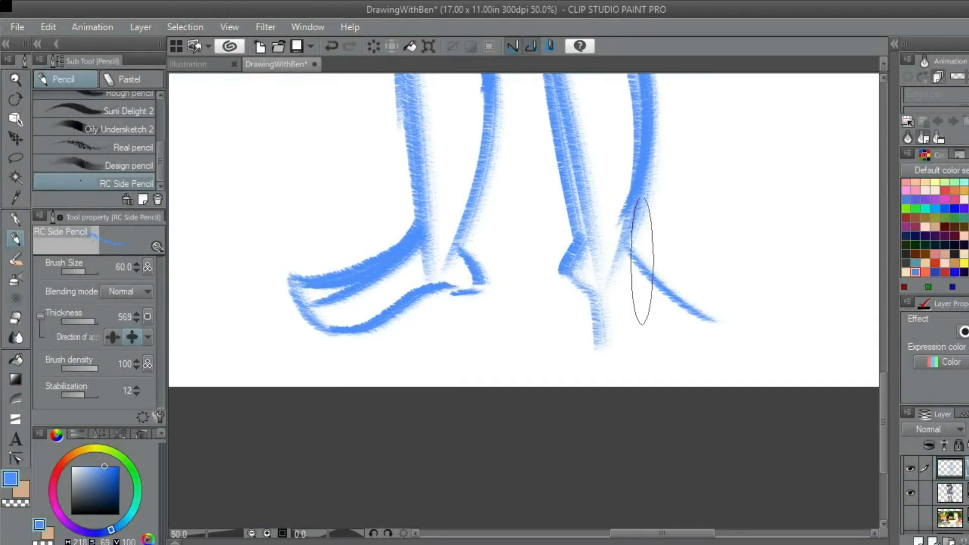
pyautogui.scroll(-1, 656, 293)
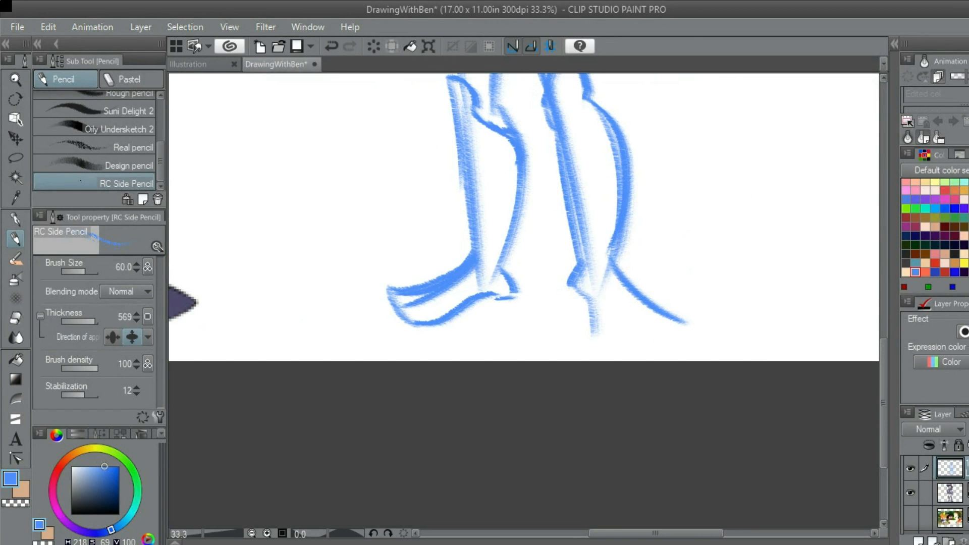
# Sketch an arched line across the second foot from the base of its inner edge to the pointed toe
pyautogui.moveTo(630, 331)
pyautogui.mouseDown()
pyautogui.moveTo(816, 271)
pyautogui.moveTo(623, 291)
pyautogui.moveTo(642, 286)
pyautogui.mouseUp()
pyautogui.scroll(1, 628, 285)
pyautogui.hotkey('ctrl', 'z')
pyautogui.moveTo(573, 298); pyautogui.dragTo(654, 271)
pyautogui.hotkey('ctrl', 'z')
pyautogui.moveTo(573, 300)
pyautogui.mouseDown()
pyautogui.moveTo(603, 288)
pyautogui.moveTo(710, 296)
pyautogui.mouseUp()
pyautogui.scroll(-2, 697, 292)
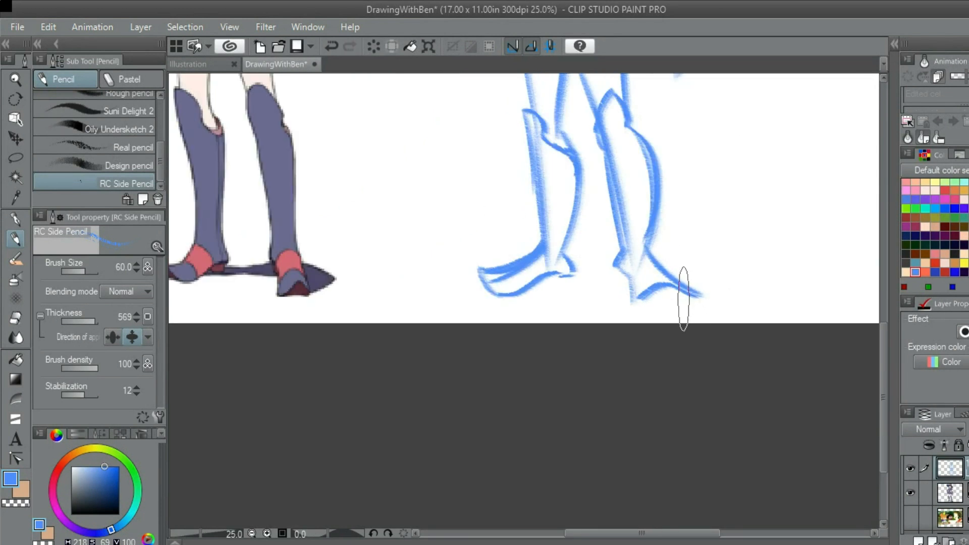
# Sketch the curved sole line beneath the second foot's arch and darken the inner edge down from the heel
pyautogui.scroll(2, 671, 282)
pyautogui.moveTo(573, 309)
pyautogui.mouseDown()
pyautogui.moveTo(692, 307)
pyautogui.moveTo(613, 322)
pyautogui.moveTo(714, 313)
pyautogui.moveTo(619, 321)
pyautogui.moveTo(691, 310)
pyautogui.mouseUp()
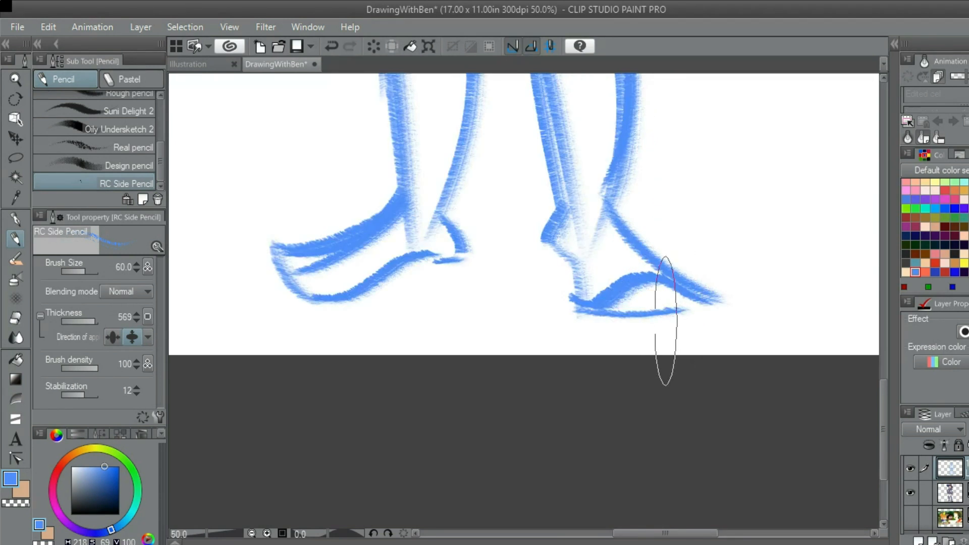
pyautogui.hotkey('ctrl', 'z')
pyautogui.hotkey('ctrl', 'z')
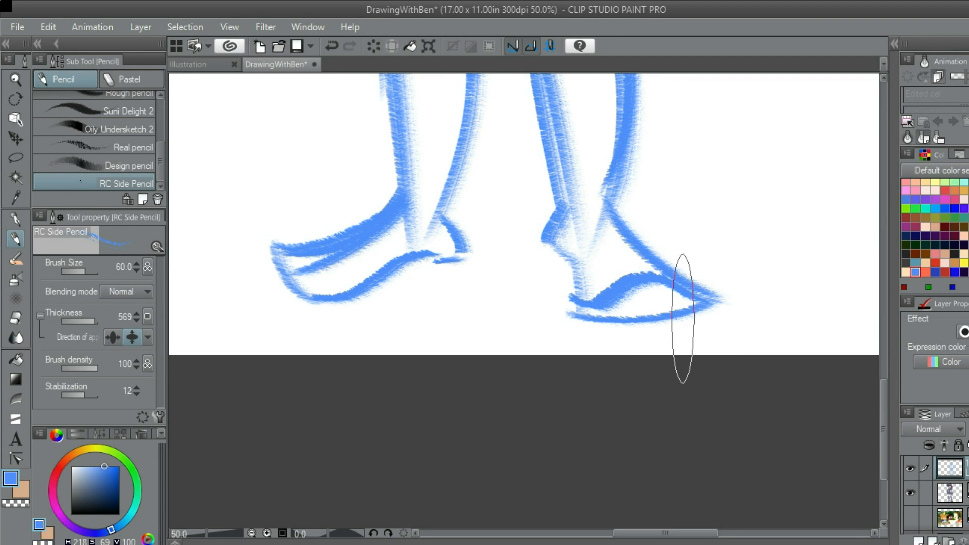
pyautogui.scroll(-2, 683, 317)
pyautogui.scroll(2, 681, 303)
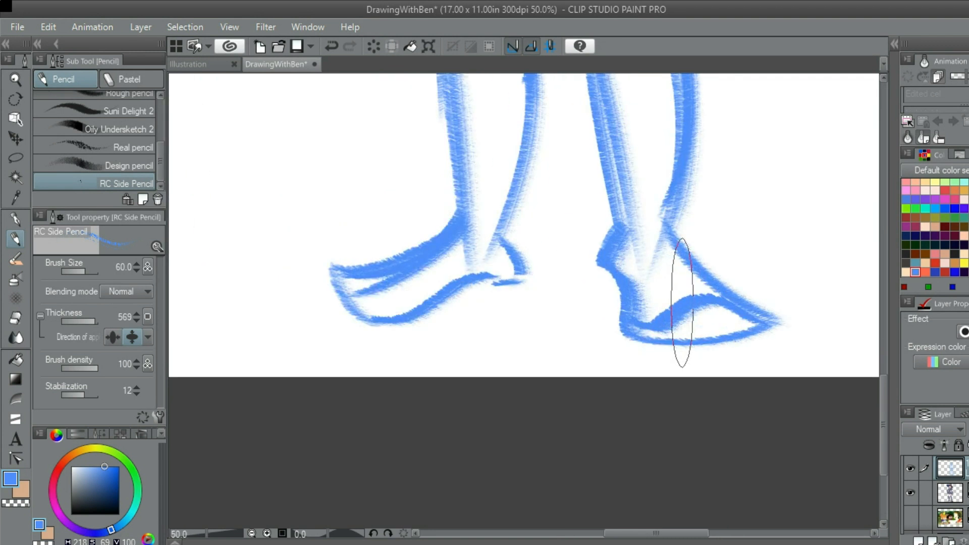
# Add two curved bands across the second foot's instep above the arch
pyautogui.scroll(-2, 696, 302)
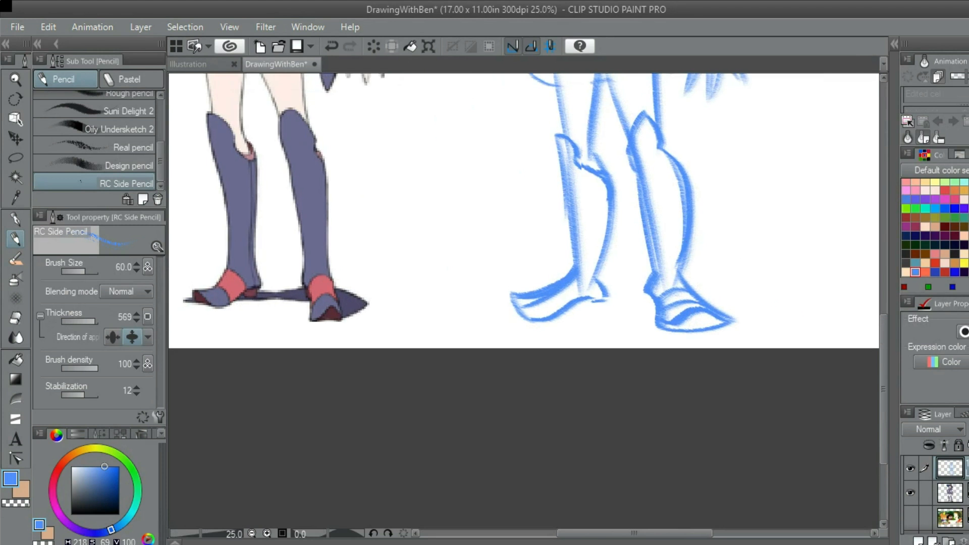
pyautogui.moveTo(674, 208); pyautogui.dragTo(678, 274)
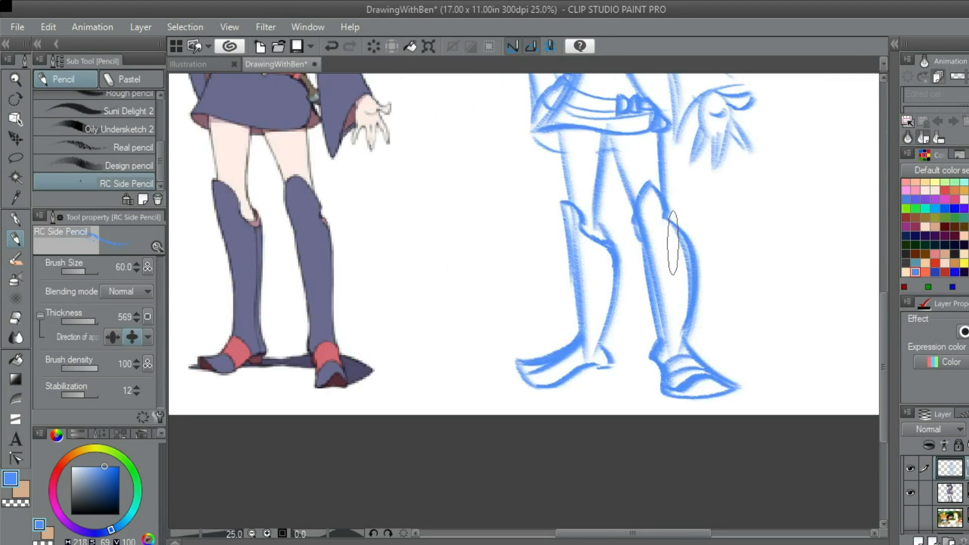
pyautogui.scroll(2, 672, 243)
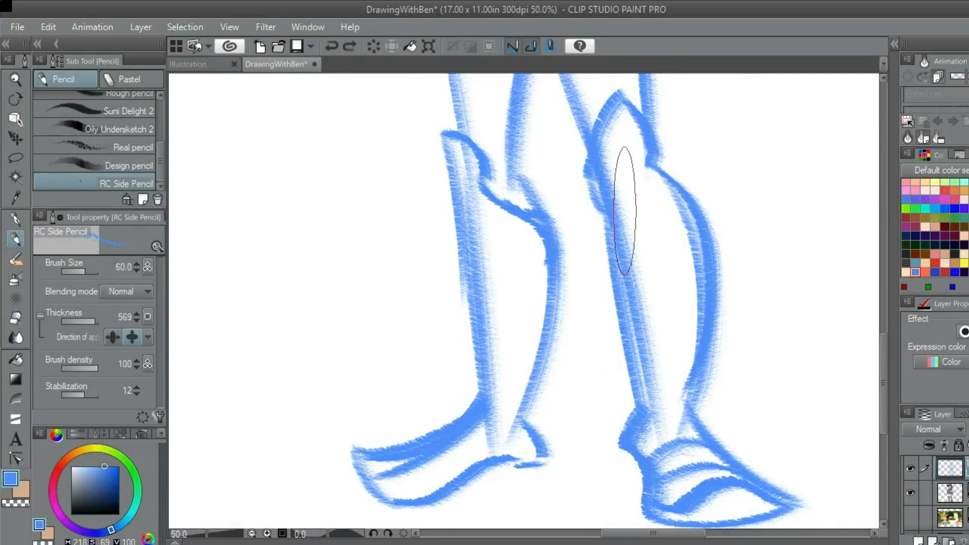
pyautogui.hotkey('ctrl', 'z')
pyautogui.moveTo(620, 231); pyautogui.dragTo(644, 412)
pyautogui.hotkey('ctrl', 'z')
pyautogui.moveTo(622, 237); pyautogui.dragTo(655, 423)
pyautogui.hotkey('ctrl', 'z')
pyautogui.moveTo(612, 216); pyautogui.dragTo(648, 439)
pyautogui.hotkey('ctrl', 'z')
pyautogui.moveTo(618, 162); pyautogui.dragTo(671, 444)
pyautogui.hotkey('ctrl', 'z')
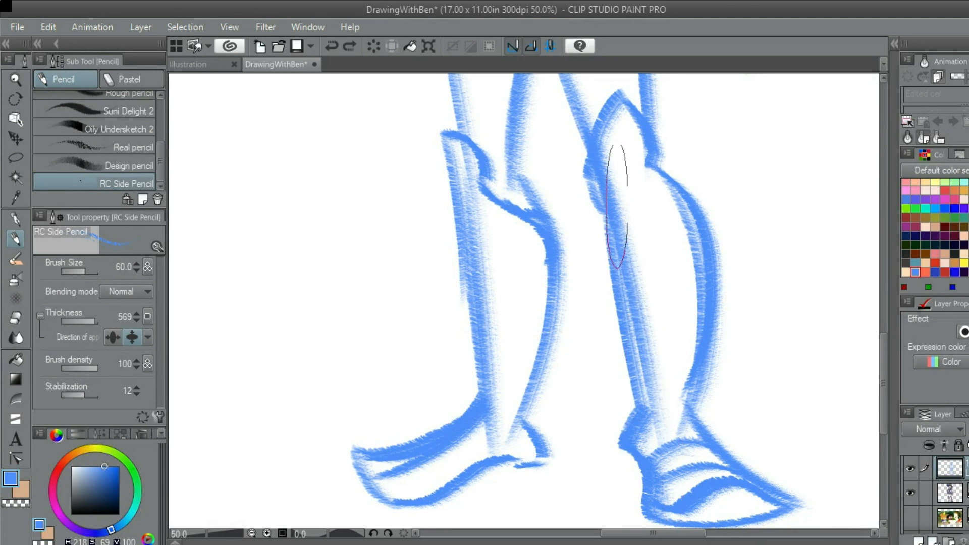
pyautogui.moveTo(621, 162); pyautogui.dragTo(637, 421)
pyautogui.hotkey('ctrl', 'z')
# Darken the second boot's inner edge with a long stroke down the shin towards the ankle
pyautogui.moveTo(623, 262); pyautogui.dragTo(639, 392)
pyautogui.hotkey('ctrl', '-')
pyautogui.hotkey('ctrl', '-')
# Darken the second leg's outer thigh line from the skirt hem to the boot top and reinforce its inner thigh line
pyautogui.moveTo(559, 124)
pyautogui.mouseDown()
pyautogui.moveTo(694, 314)
pyautogui.moveTo(625, 261)
pyautogui.mouseUp()
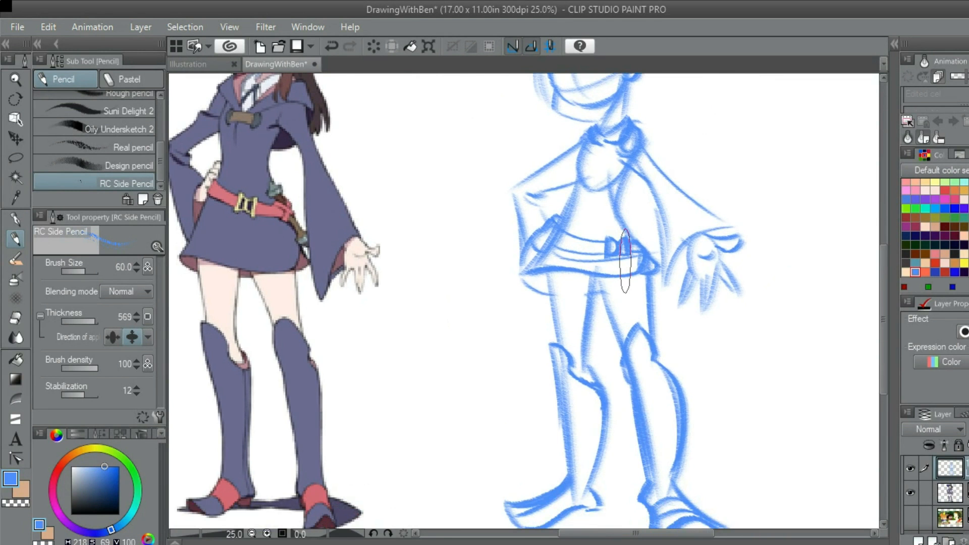
pyautogui.moveTo(642, 319); pyautogui.dragTo(580, 230)
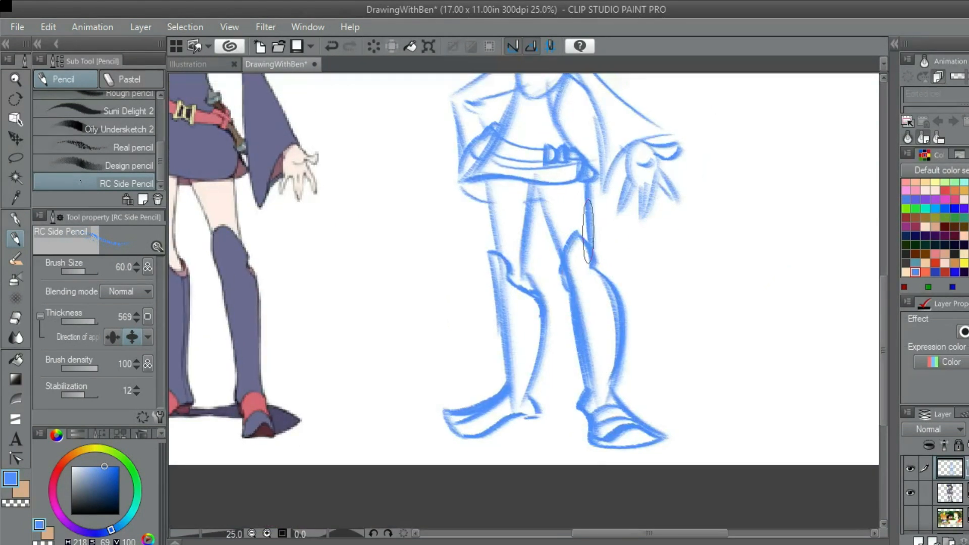
pyautogui.scroll(2, 581, 230)
pyautogui.moveTo(583, 180); pyautogui.dragTo(595, 228)
pyautogui.moveTo(602, 167); pyautogui.dragTo(614, 356)
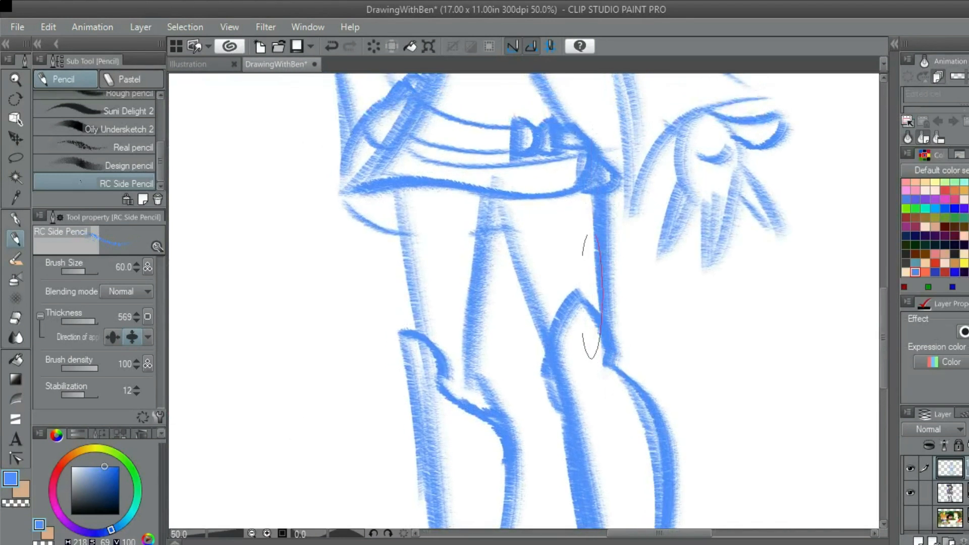
pyautogui.moveTo(505, 222); pyautogui.dragTo(542, 259)
pyautogui.scroll(-4, 590, 391)
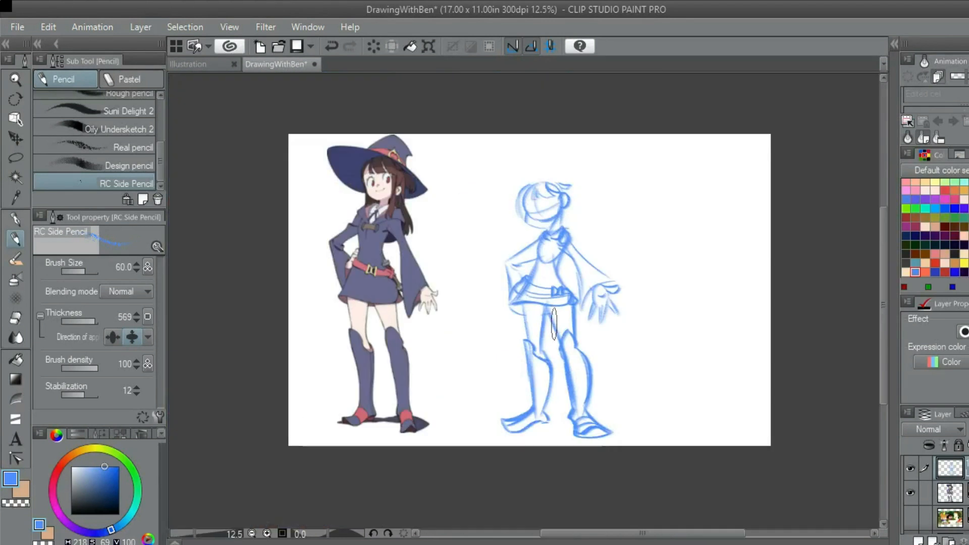
# Strengthen the slanting top line of the second foot from the instep towards the pointed toe
pyautogui.moveTo(601, 372); pyautogui.dragTo(574, 271)
pyautogui.scroll(3, 578, 301)
pyautogui.moveTo(545, 370); pyautogui.dragTo(581, 314)
pyautogui.scroll(2, 582, 314)
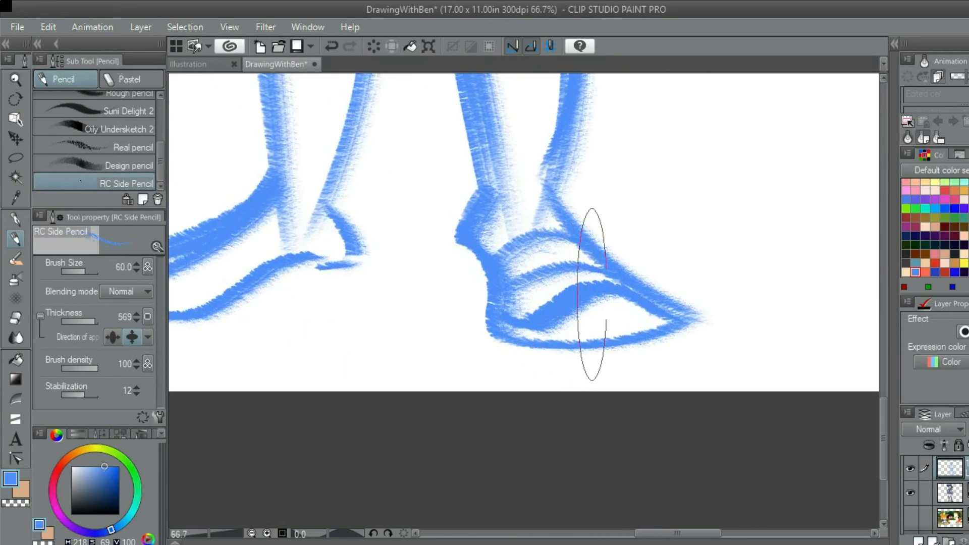
pyautogui.scroll(-5, 607, 288)
pyautogui.scroll(2, 608, 287)
pyautogui.moveTo(598, 245)
pyautogui.mouseDown()
pyautogui.moveTo(670, 218)
pyautogui.moveTo(724, 214)
pyautogui.moveTo(653, 247)
pyautogui.moveTo(637, 277)
pyautogui.mouseUp()
pyautogui.scroll(-2, 593, 230)
pyautogui.scroll(2, 560, 187)
# Thicken the torso outline on the bent arm's side, from the collar around the chest and down to the waist
pyautogui.moveTo(560, 187); pyautogui.dragTo(545, 217)
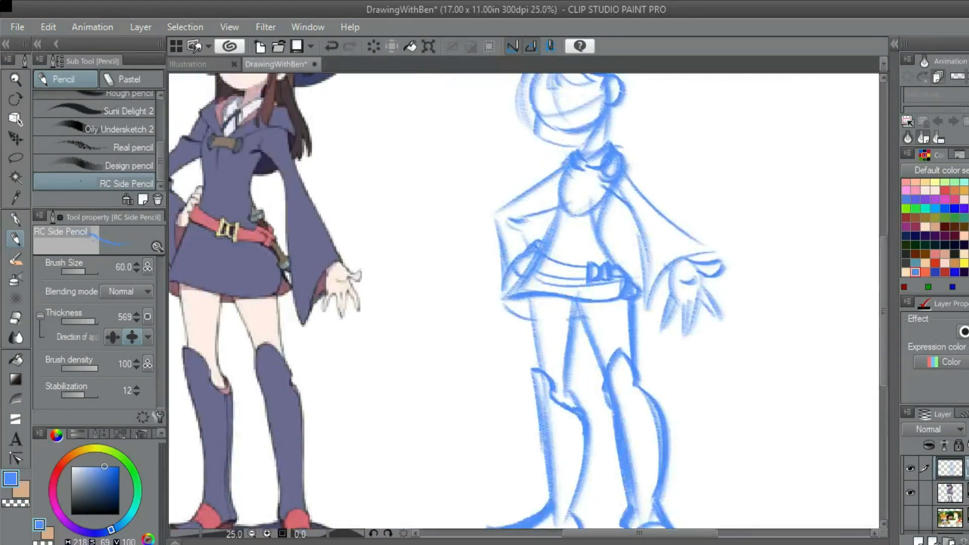
pyautogui.scroll(1, 502, 147)
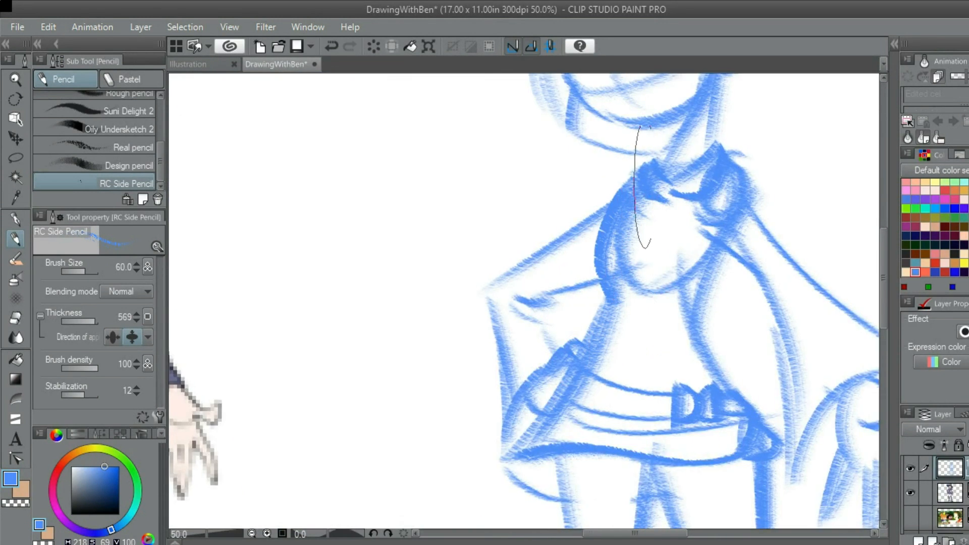
pyautogui.scroll(-1, 580, 389)
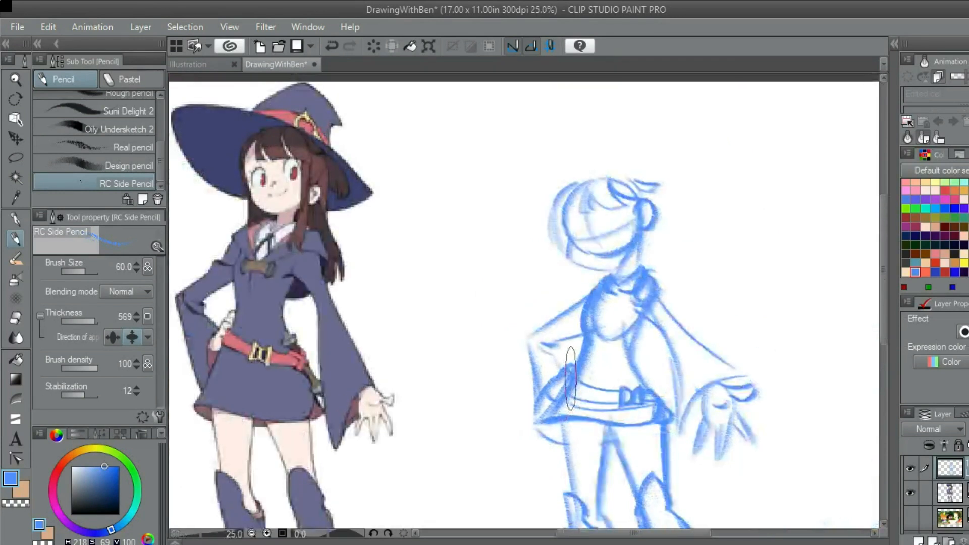
pyautogui.scroll(1, 637, 329)
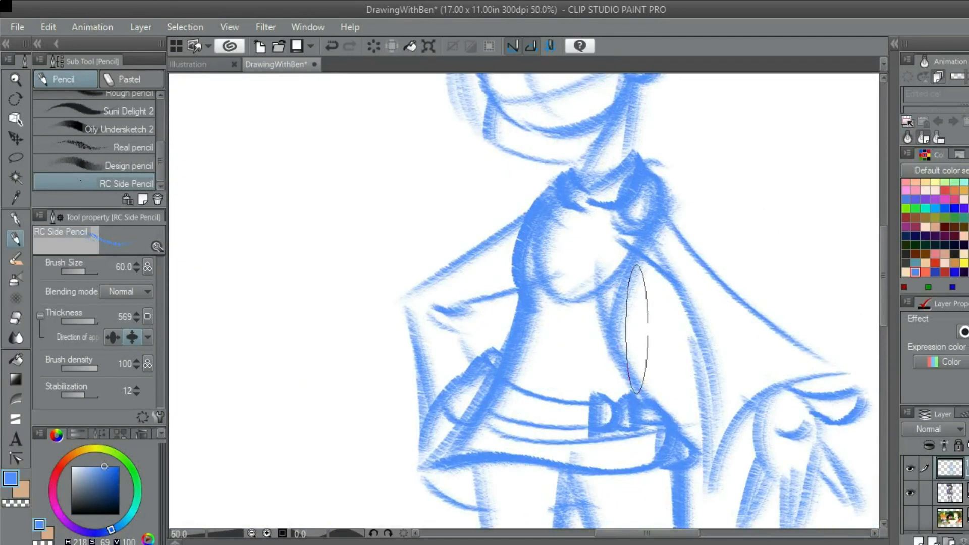
pyautogui.scroll(-1, 637, 329)
pyautogui.scroll(2, 638, 323)
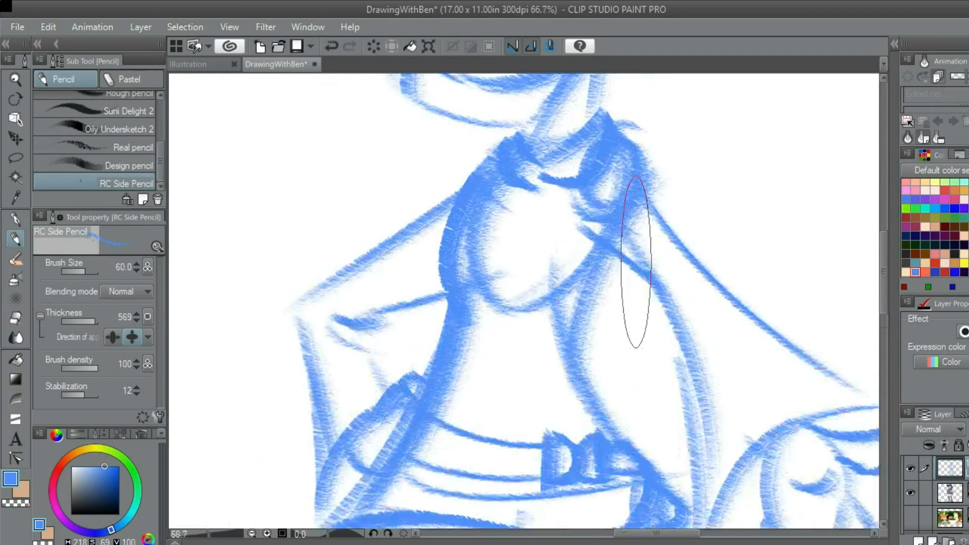
pyautogui.scroll(-1, 630, 292)
pyautogui.scroll(-1, 624, 283)
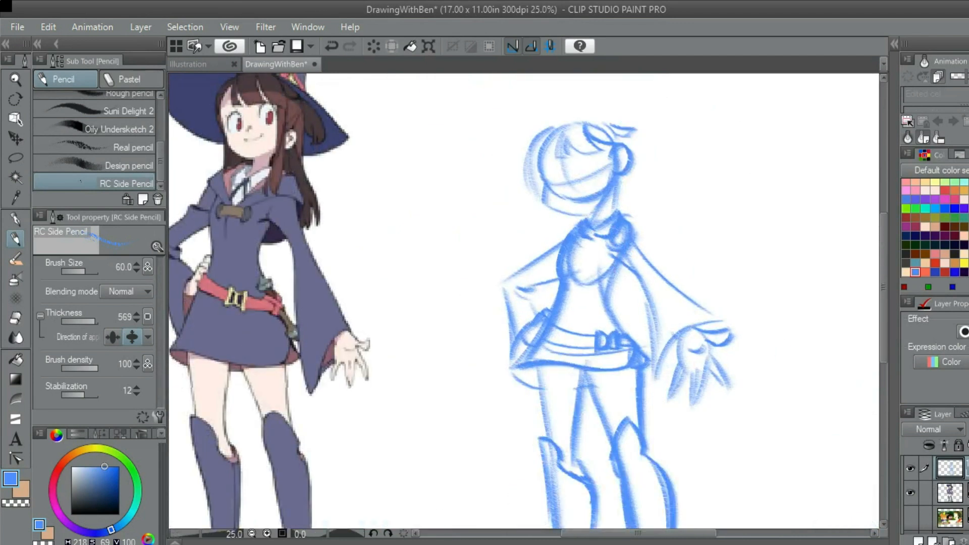
# Sketch two parallel, nearly horizontal lines across the upper chest for the cloak's toggle
pyautogui.scroll(2, 626, 263)
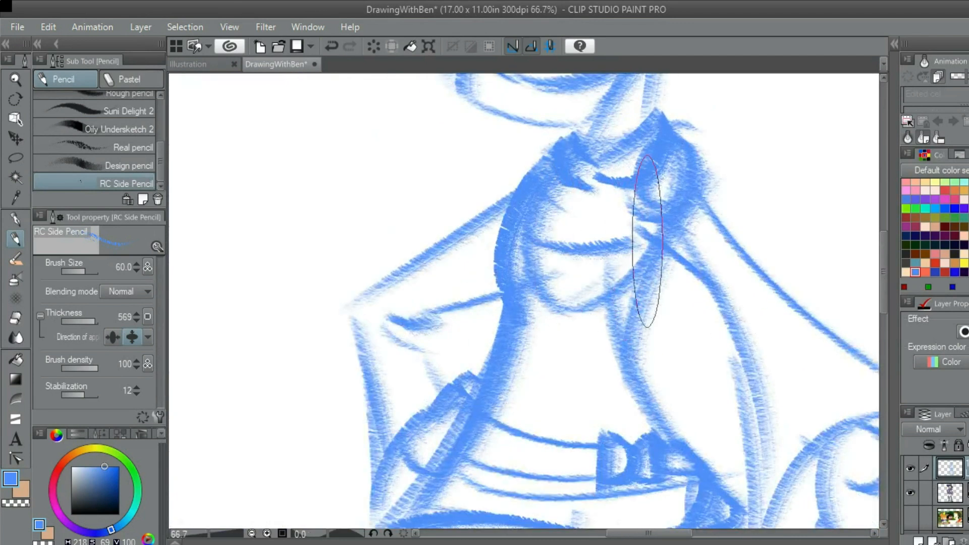
pyautogui.moveTo(537, 248); pyautogui.dragTo(611, 247)
pyautogui.hotkey('ctrl', 'z')
pyautogui.moveTo(535, 239)
pyautogui.mouseDown()
pyautogui.moveTo(608, 253)
pyautogui.moveTo(619, 239)
pyautogui.mouseUp()
pyautogui.hotkey('ctrl', 'z')
pyautogui.moveTo(535, 258); pyautogui.dragTo(618, 260)
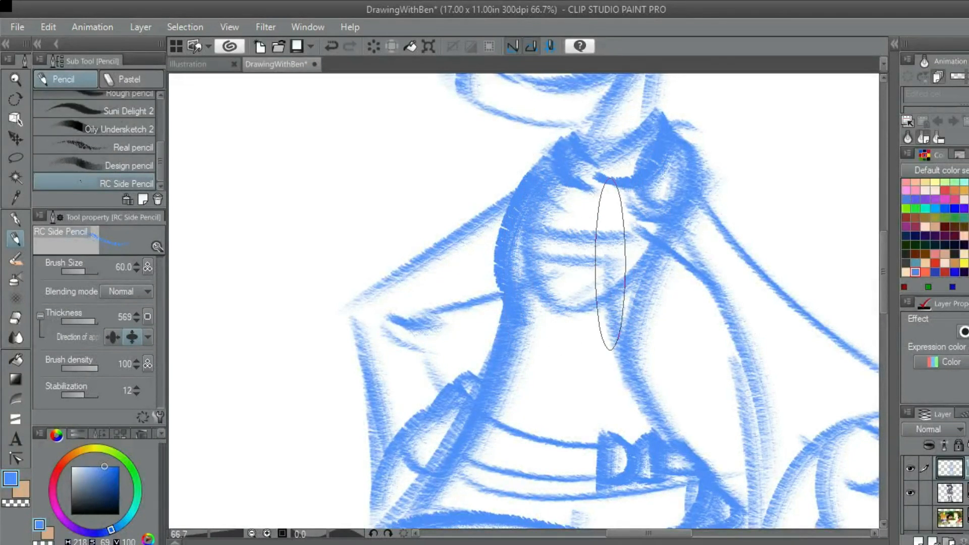
# Draw a small D-shaped end piece on the chest toggle at the side of the outstretched arm
pyautogui.scroll(-2, 596, 267)
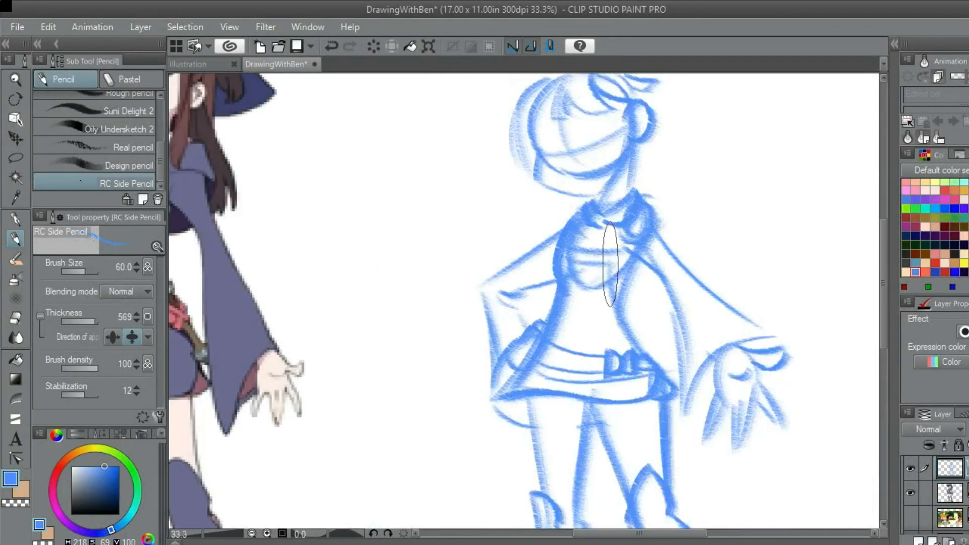
pyautogui.moveTo(596, 267); pyautogui.dragTo(701, 261)
pyautogui.scroll(2, 681, 264)
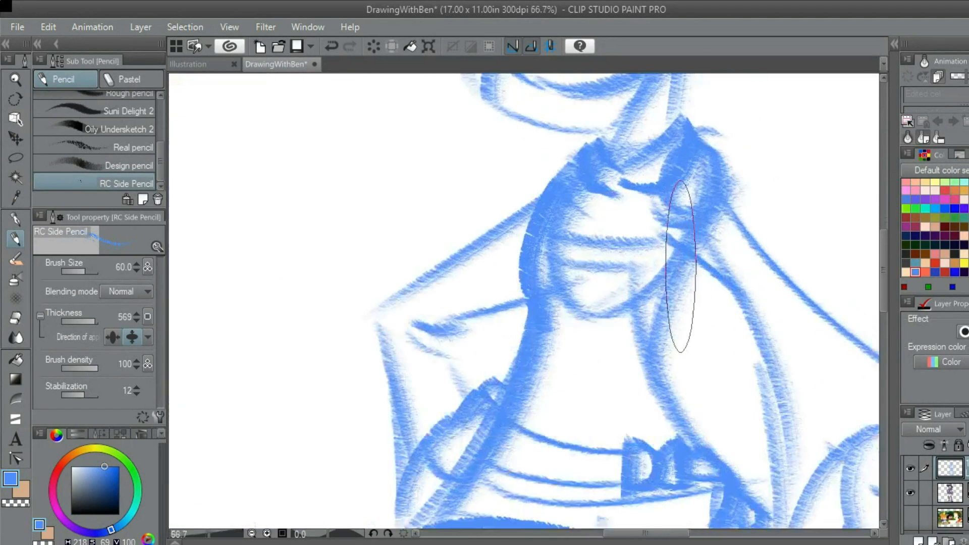
pyautogui.scroll(2, 641, 285)
pyautogui.hotkey('ctrl', 'z')
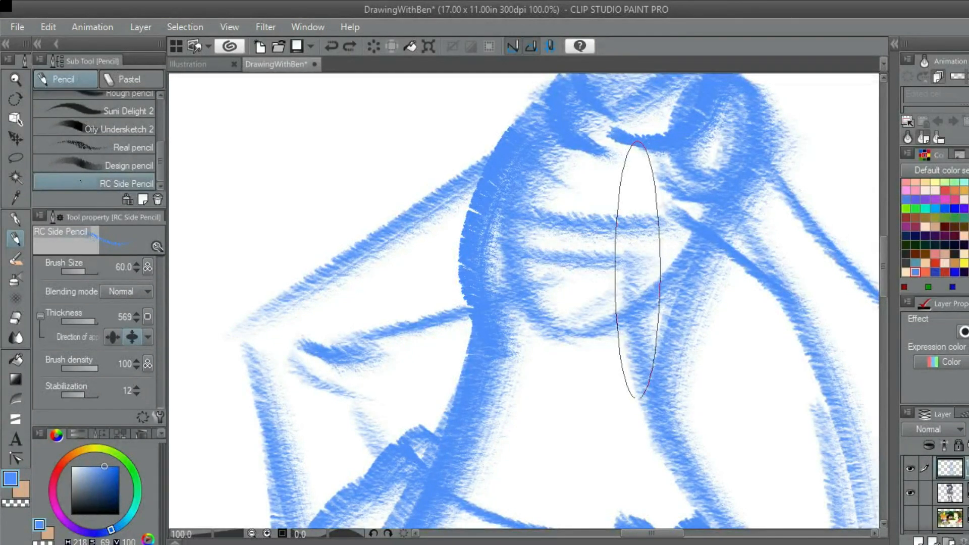
pyautogui.scroll(-2, 637, 270)
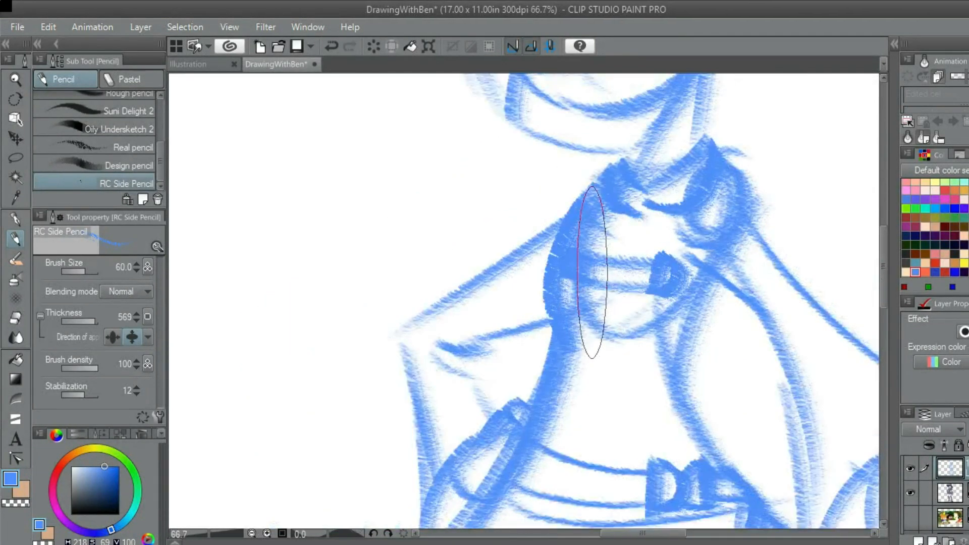
pyautogui.scroll(-2, 592, 272)
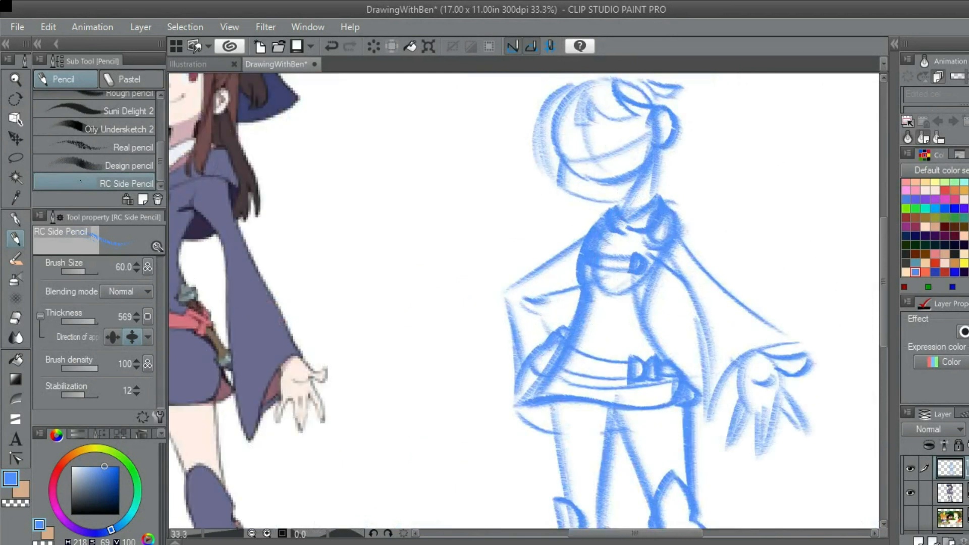
# Compare the sketch's head, collar and chest toggle with the reference character
pyautogui.scroll(-1, 796, 323)
pyautogui.scroll(2, 681, 243)
pyautogui.scroll(-1, 677, 249)
pyautogui.moveTo(677, 249); pyautogui.dragTo(716, 248)
pyautogui.scroll(-1, 689, 255)
pyautogui.scroll(2, 671, 255)
pyautogui.scroll(-2, 631, 308)
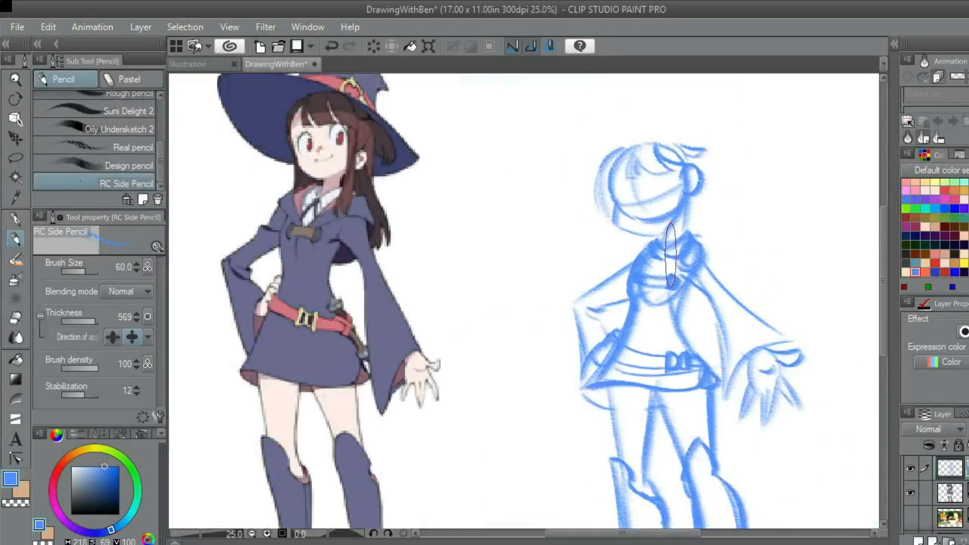
pyautogui.scroll(1, 671, 250)
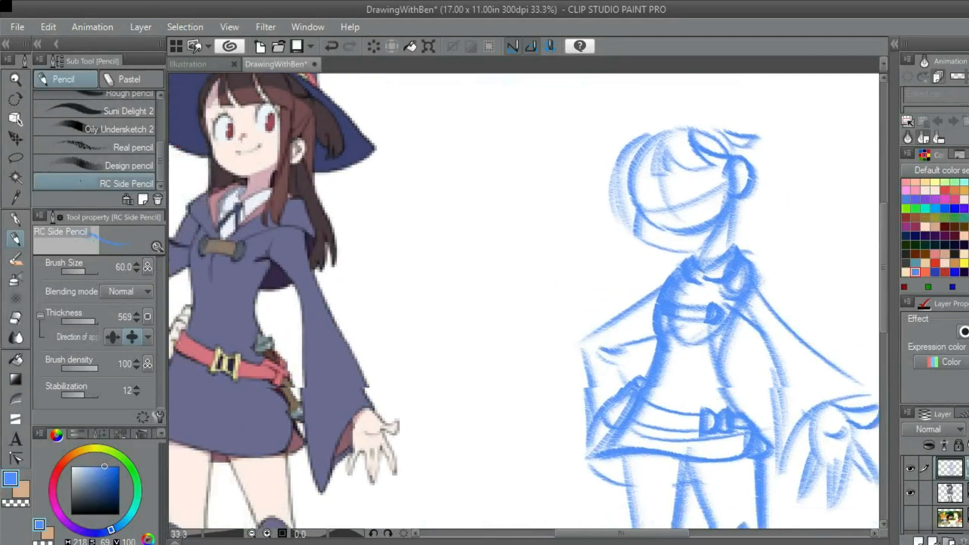
pyautogui.scroll(-1, 652, 237)
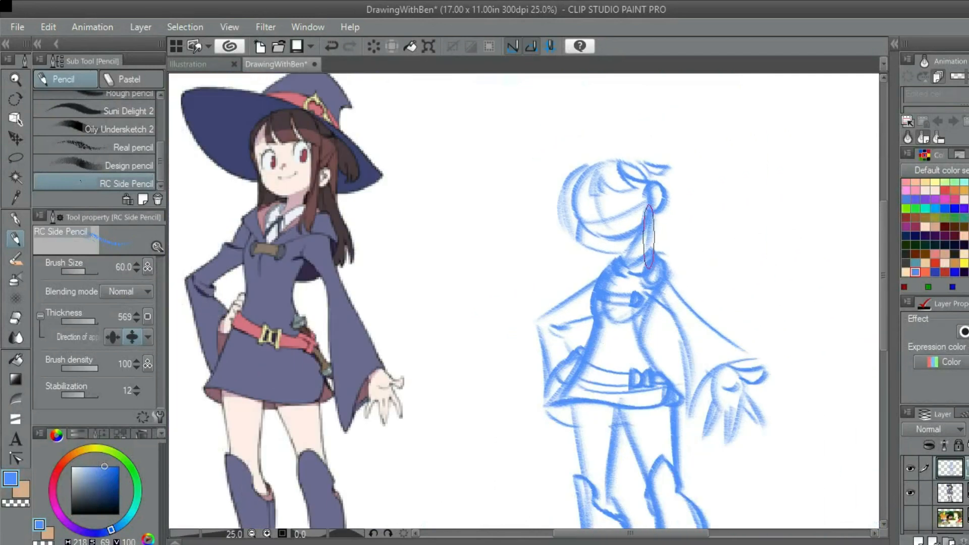
pyautogui.scroll(1, 648, 236)
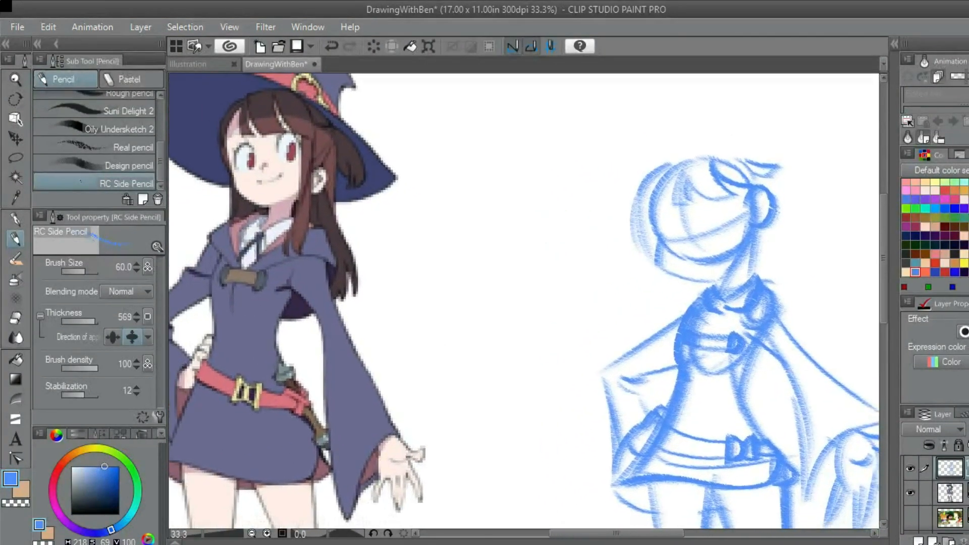
# Sketch a long hair strand from the far side of the head, past the jaw, to the bent arm's shoulder
pyautogui.moveTo(677, 241); pyautogui.dragTo(664, 223)
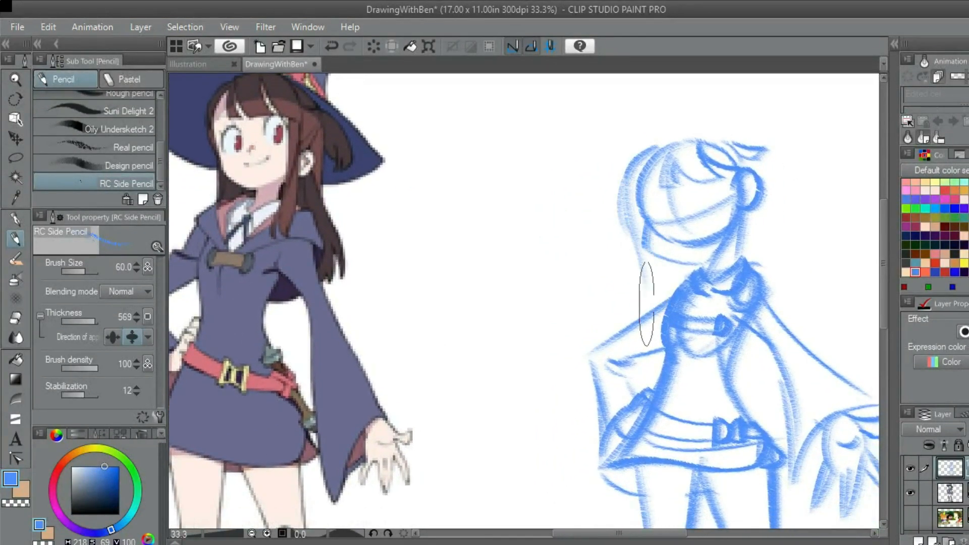
pyautogui.moveTo(640, 333); pyautogui.dragTo(554, 358)
pyautogui.scroll(-3, 648, 240)
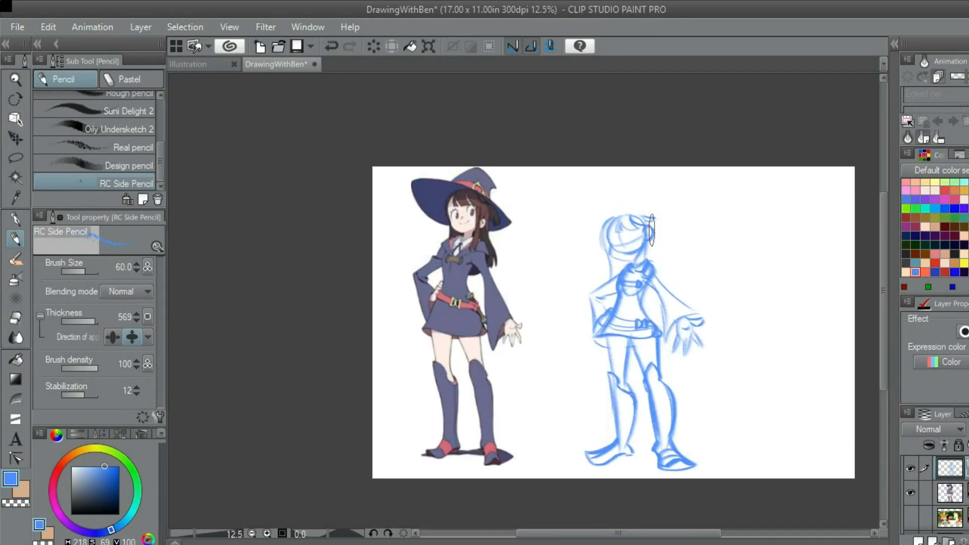
pyautogui.moveTo(652, 229); pyautogui.dragTo(649, 195)
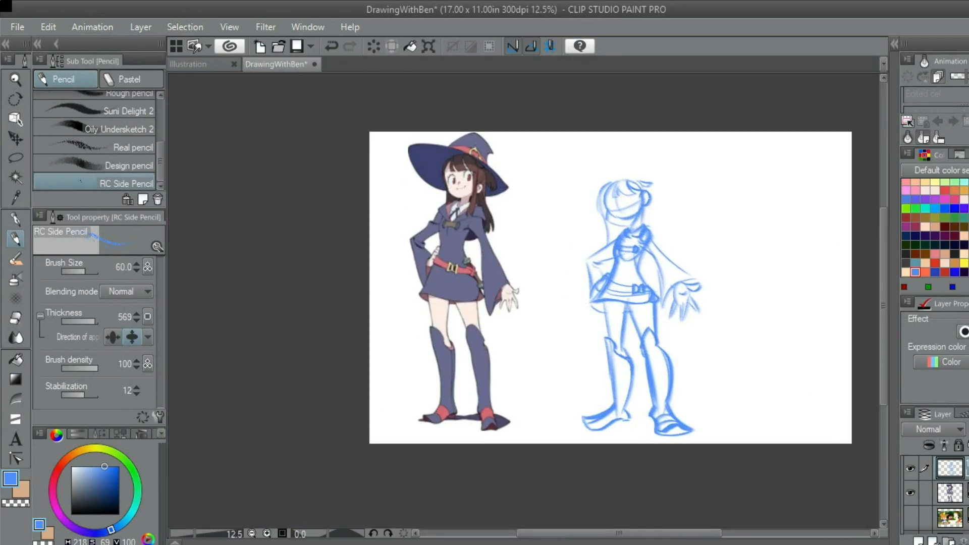
pyautogui.scroll(2, 635, 212)
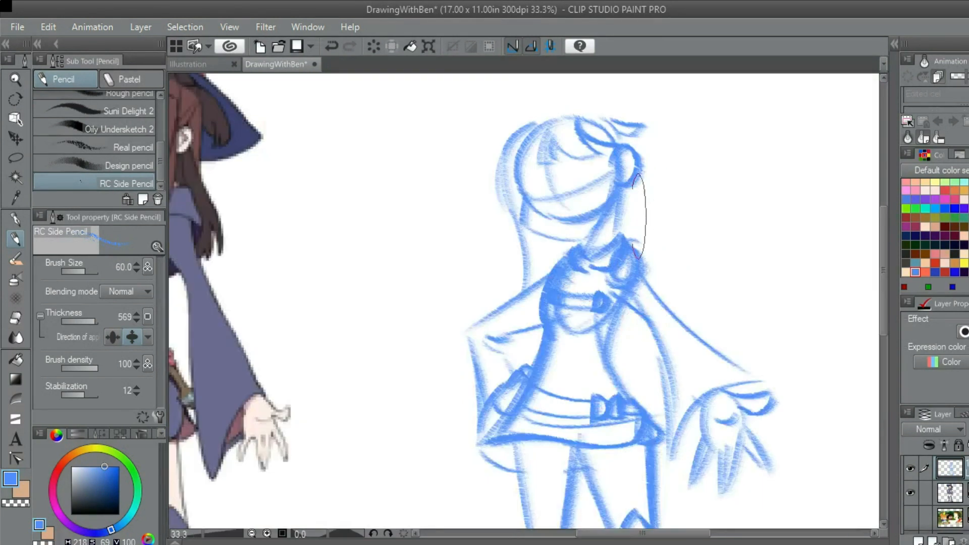
# Add short curved hair strokes sweeping outward from behind the ear, below the hair tuft
pyautogui.scroll(2, 645, 191)
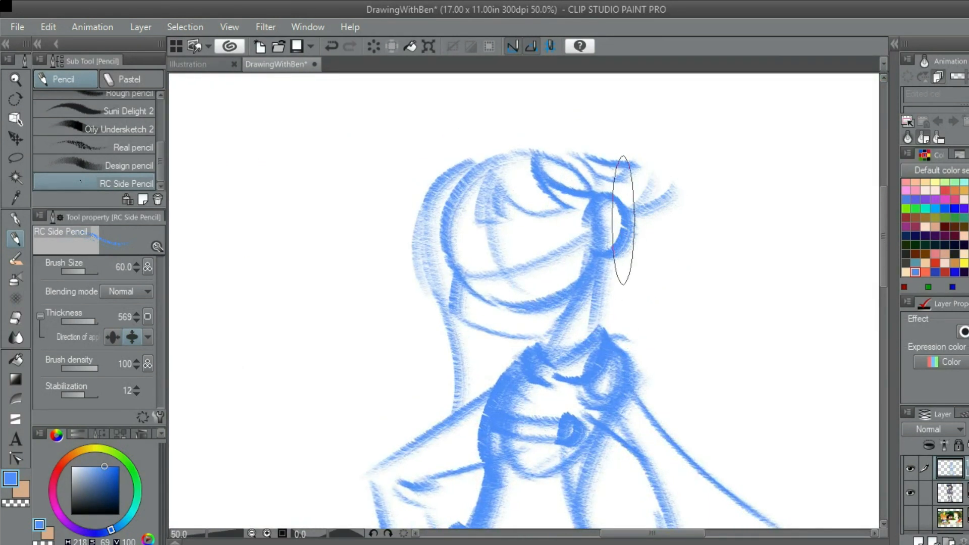
pyautogui.scroll(-1, 634, 200)
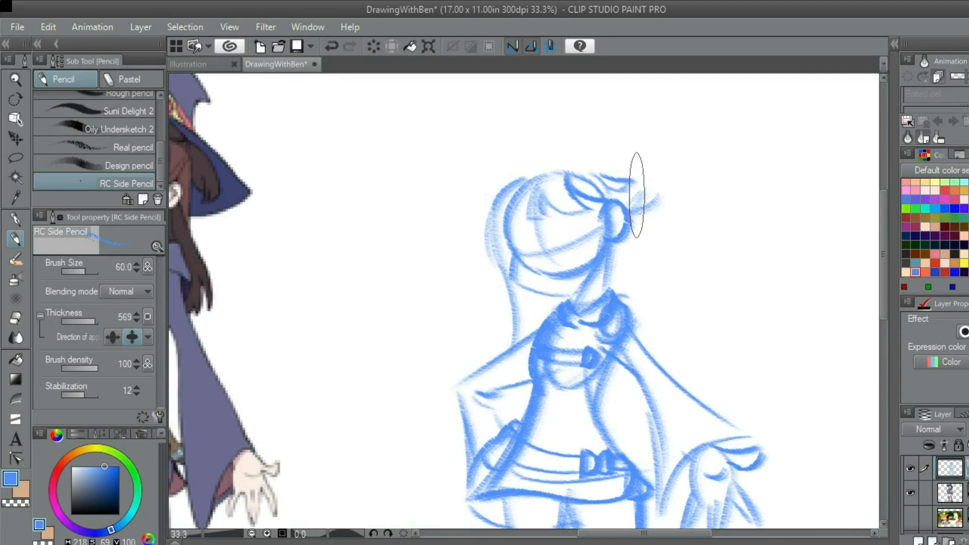
pyautogui.moveTo(624, 278)
pyautogui.mouseDown()
pyautogui.moveTo(668, 269)
pyautogui.moveTo(625, 228)
pyautogui.mouseUp()
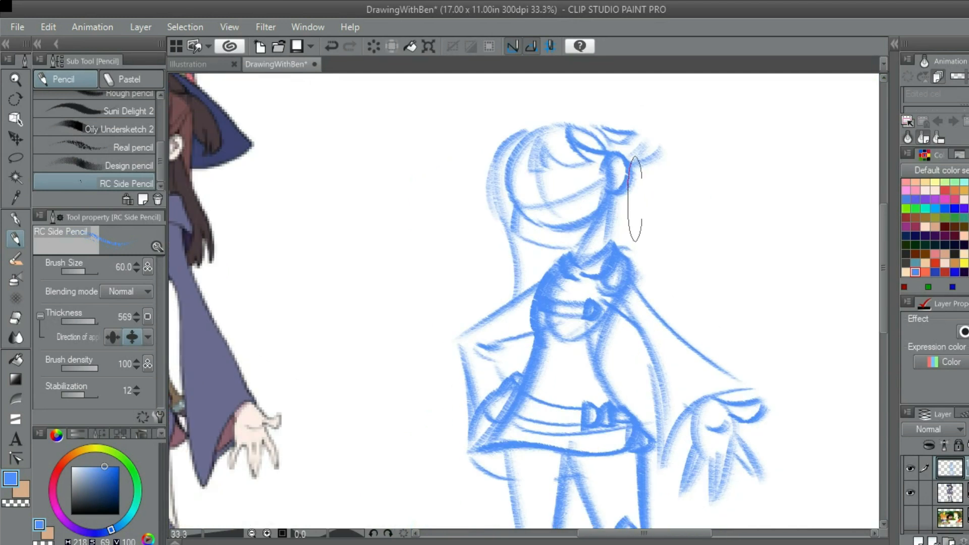
# Draw the long back hair hanging from behind the ear down to the shoulder with two roughly parallel strokes
pyautogui.scroll(1, 633, 193)
pyautogui.scroll(-2, 668, 303)
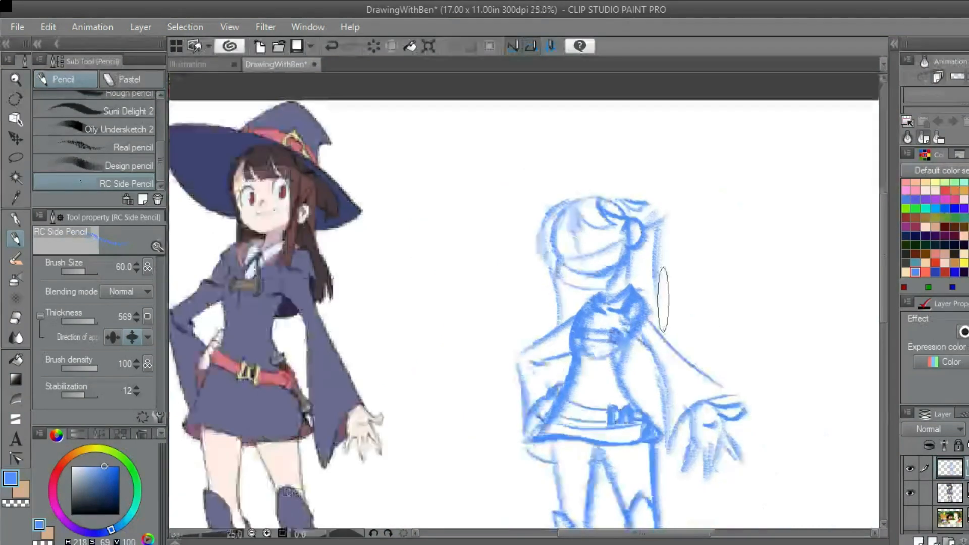
pyautogui.moveTo(647, 268)
pyautogui.mouseDown()
pyautogui.moveTo(657, 243)
pyautogui.moveTo(636, 196)
pyautogui.mouseUp()
pyautogui.scroll(1, 633, 205)
pyautogui.scroll(-1, 633, 206)
pyautogui.scroll(1, 633, 206)
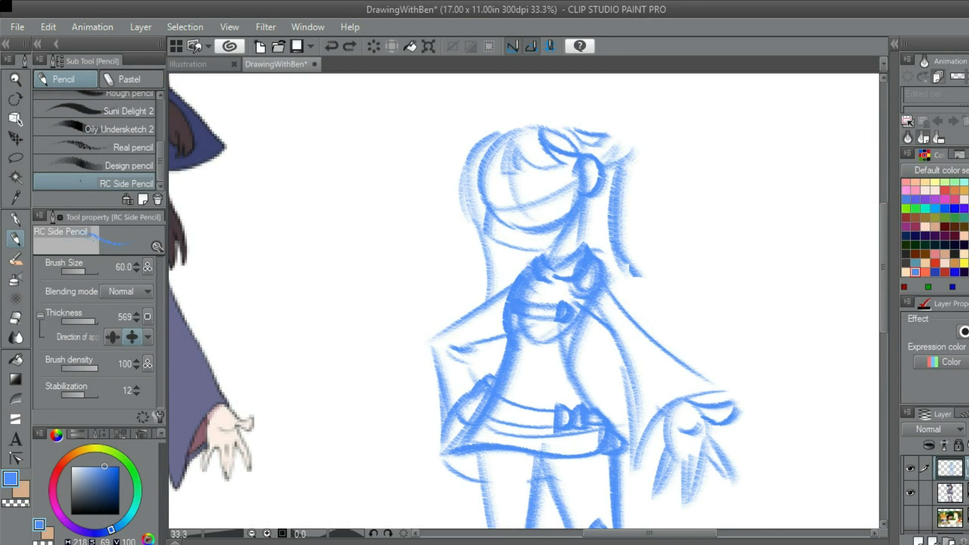
# Extend the back hair in a sweeping line above the outstretched sleeve and finish it with a jagged tip near the wrist
pyautogui.scroll(1, 706, 328)
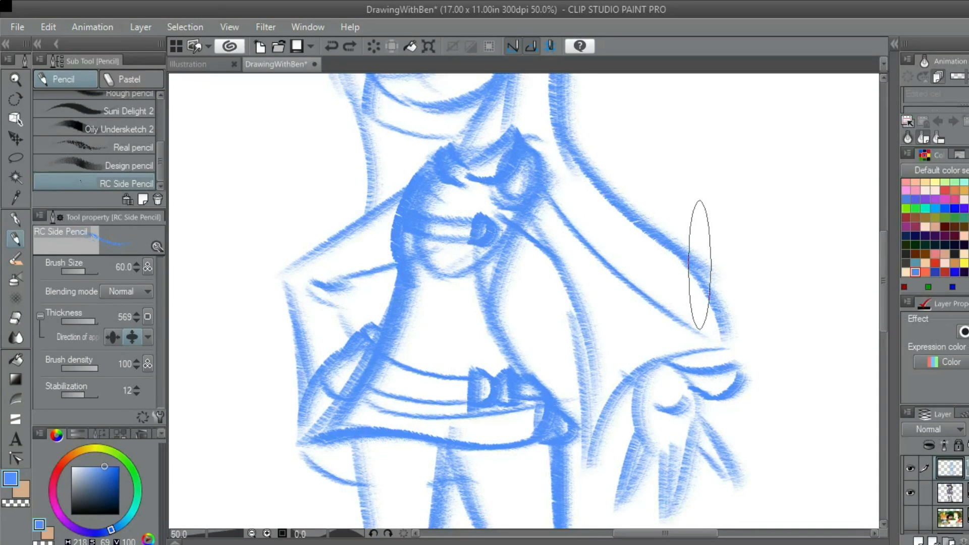
pyautogui.scroll(-2, 699, 264)
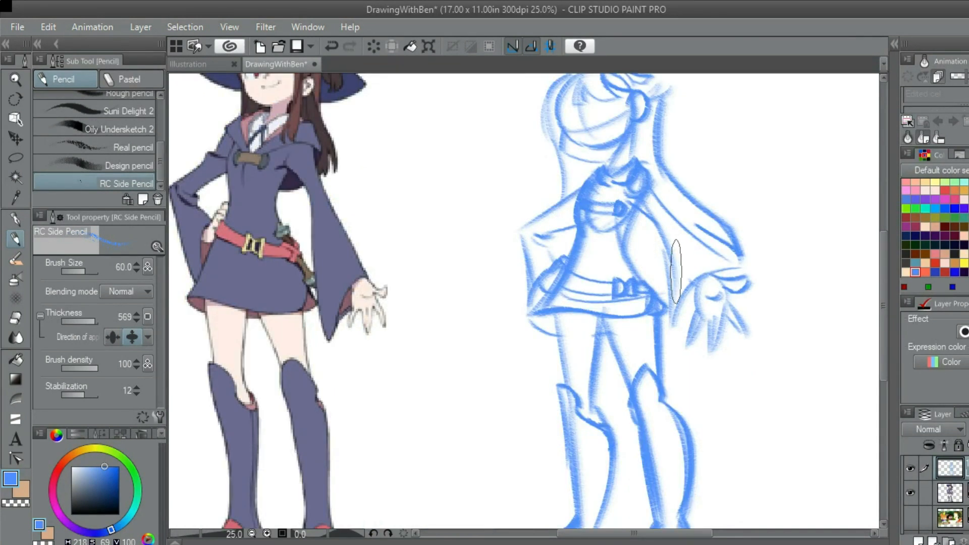
pyautogui.moveTo(641, 205); pyautogui.dragTo(657, 262)
pyautogui.scroll(3, 735, 307)
pyautogui.scroll(-3, 712, 303)
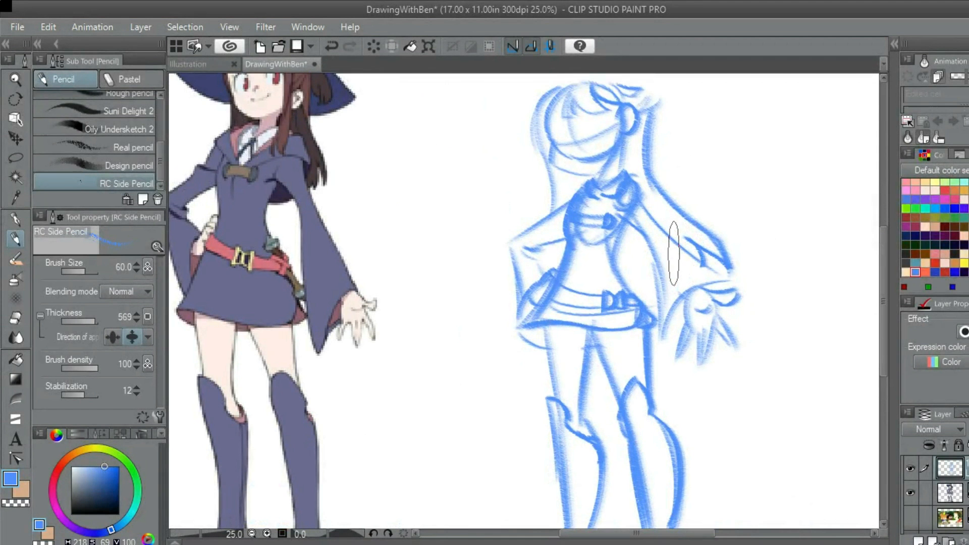
# Darken the outer edge of the bent arm's sleeve between the elbow and the skirt hem
pyautogui.moveTo(651, 297); pyautogui.dragTo(753, 310)
pyautogui.moveTo(680, 316)
pyautogui.mouseDown()
pyautogui.moveTo(653, 253)
pyautogui.moveTo(618, 294)
pyautogui.mouseUp()
pyautogui.scroll(2, 642, 256)
pyautogui.moveTo(608, 241); pyautogui.dragTo(589, 323)
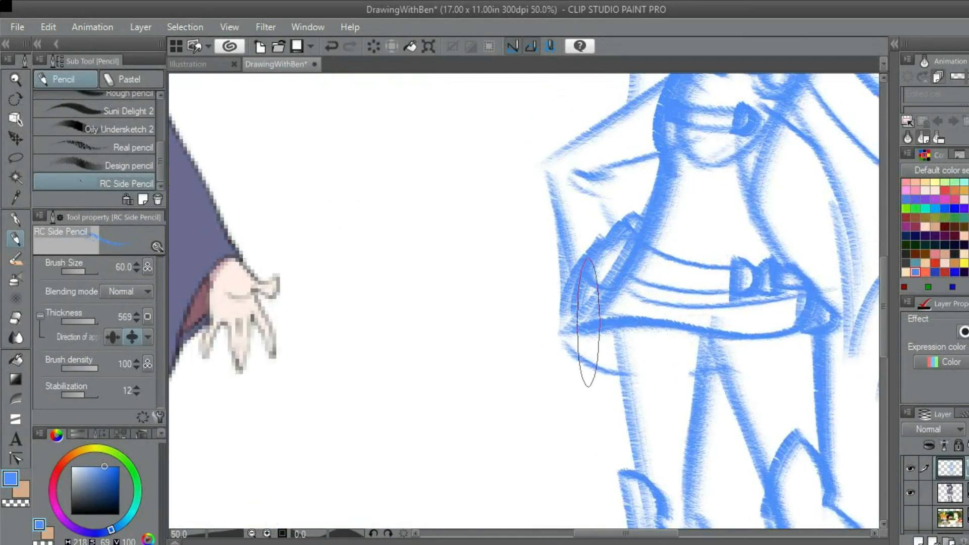
pyautogui.moveTo(583, 259)
pyautogui.mouseDown()
pyautogui.moveTo(589, 321)
pyautogui.moveTo(566, 210)
pyautogui.moveTo(572, 272)
pyautogui.mouseUp()
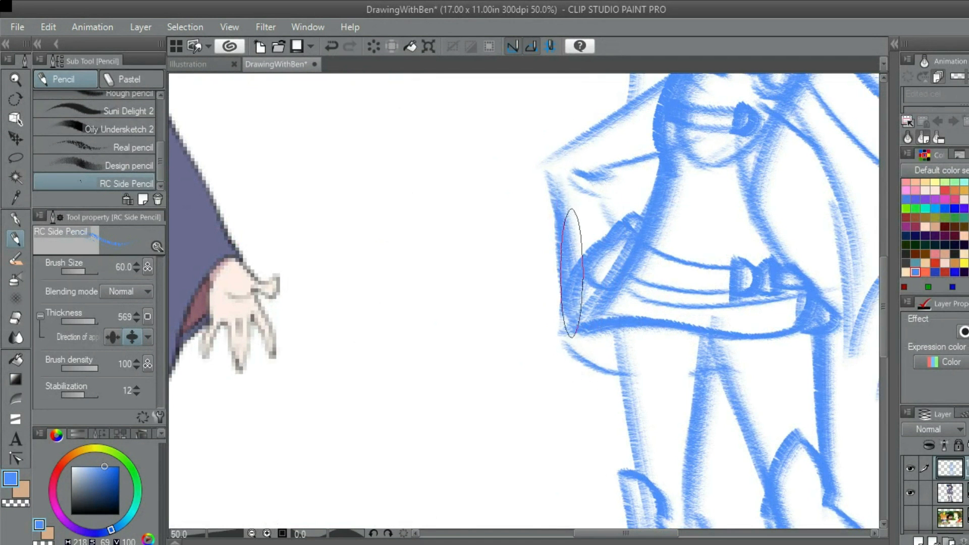
pyautogui.scroll(-2, 552, 186)
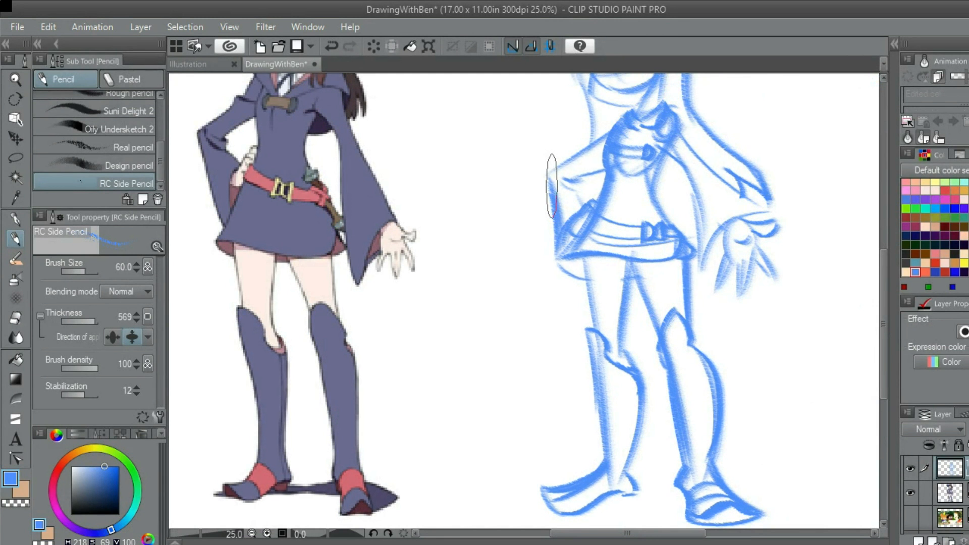
# Draw the short curved lower edge of the cape beneath the outstretched arm, running from the sleeve to the side of the torso
pyautogui.moveTo(638, 332); pyautogui.dragTo(610, 427)
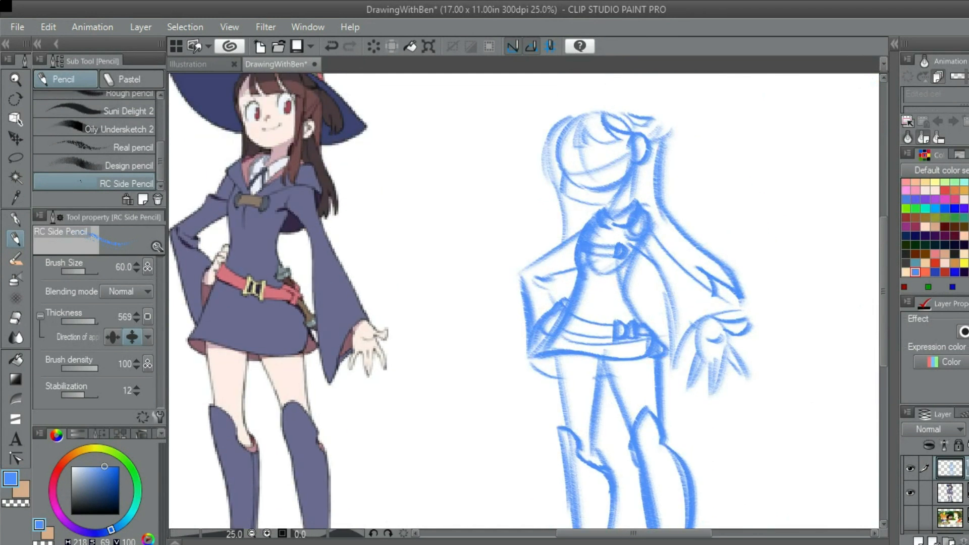
pyautogui.scroll(2, 645, 285)
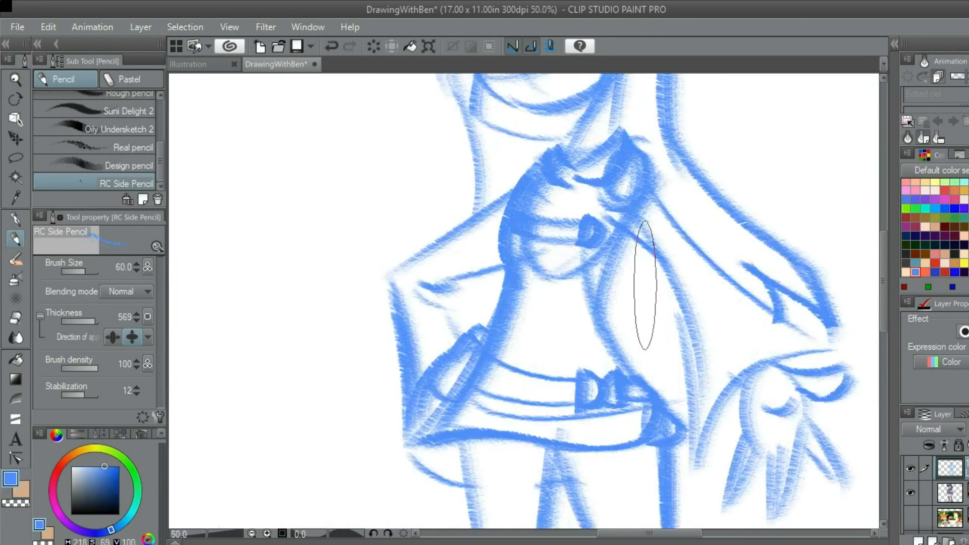
pyautogui.moveTo(645, 285)
pyautogui.mouseDown()
pyautogui.moveTo(661, 259)
pyautogui.moveTo(617, 297)
pyautogui.mouseUp()
pyautogui.hotkey('ctrl', 'z')
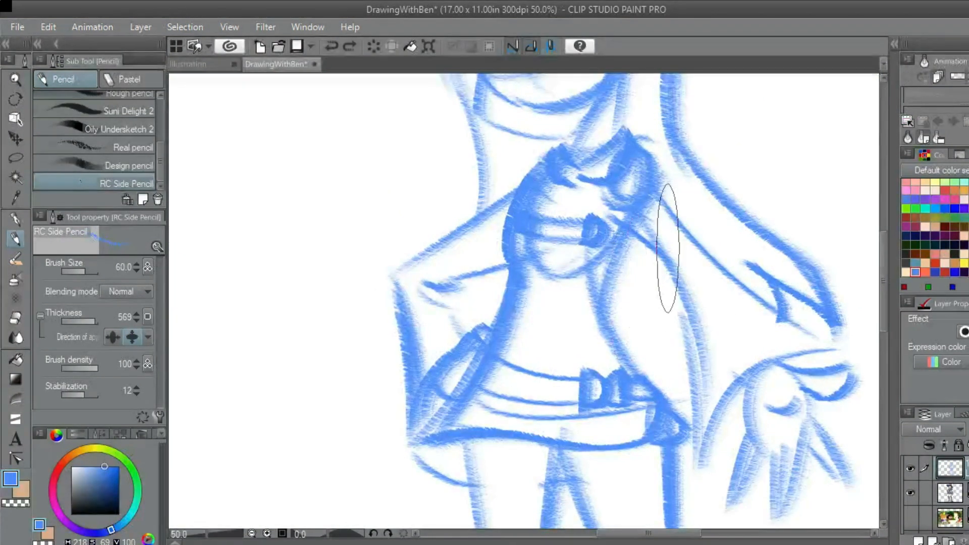
pyautogui.moveTo(666, 249)
pyautogui.mouseDown()
pyautogui.moveTo(654, 271)
pyautogui.moveTo(607, 284)
pyautogui.mouseUp()
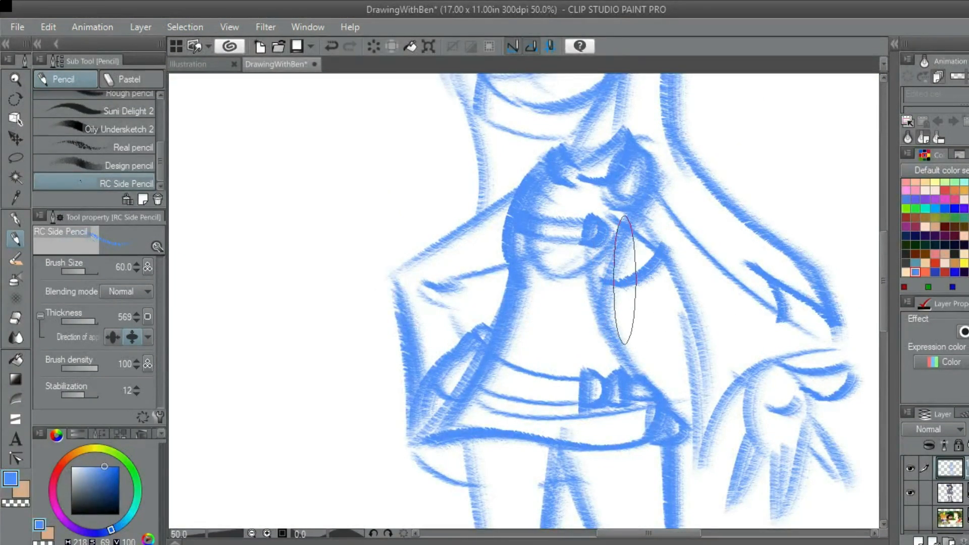
# Examine the sketch's head, hair and shoulders against the reference character
pyautogui.scroll(-4, 626, 281)
pyautogui.scroll(2, 641, 262)
pyautogui.scroll(1, 641, 261)
pyautogui.moveTo(611, 283); pyautogui.dragTo(717, 332)
pyautogui.moveTo(716, 241); pyautogui.dragTo(664, 295)
pyautogui.scroll(1, 664, 294)
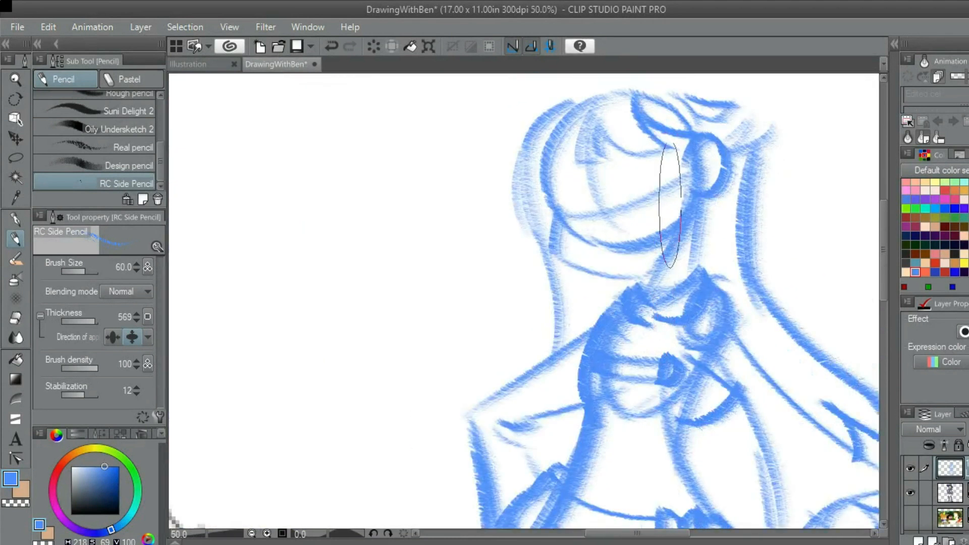
pyautogui.scroll(-1, 673, 163)
pyautogui.scroll(-1, 673, 162)
pyautogui.scroll(1, 689, 144)
pyautogui.scroll(-1, 690, 144)
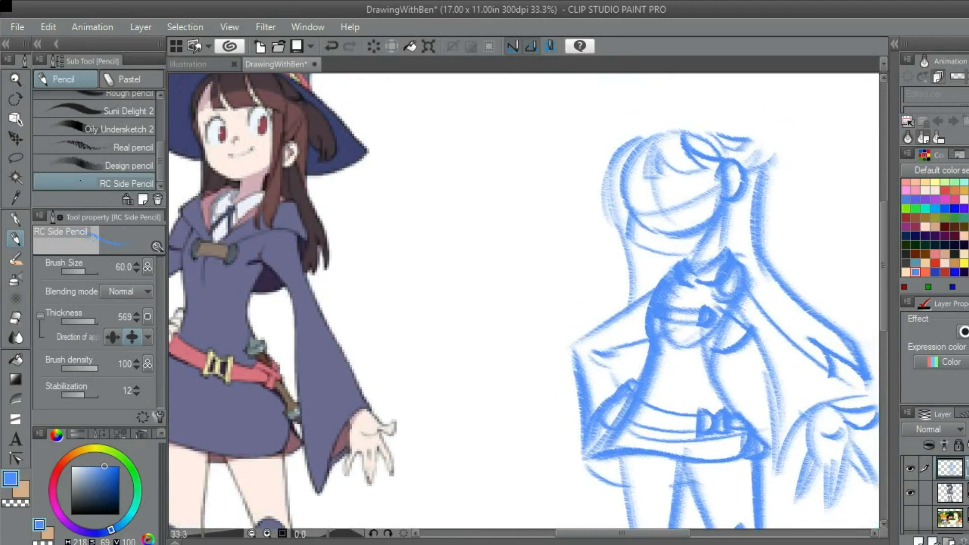
# Draw the front edge of the long side hair strand, from in front of the ear past the collar to the chest toggle
pyautogui.scroll(3, 707, 156)
pyautogui.moveTo(695, 228); pyautogui.dragTo(696, 252)
pyautogui.hotkey('ctrl', 'z')
pyautogui.moveTo(721, 150)
pyautogui.mouseDown()
pyautogui.moveTo(712, 143)
pyautogui.moveTo(687, 305)
pyautogui.mouseUp()
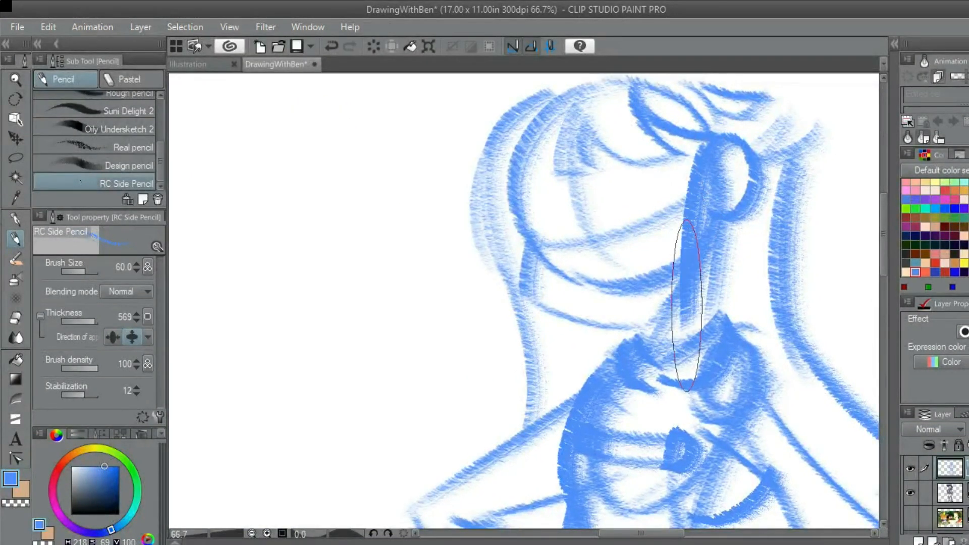
pyautogui.hotkey('ctrl', 'z')
pyautogui.moveTo(710, 176)
pyautogui.mouseDown()
pyautogui.moveTo(693, 309)
pyautogui.moveTo(704, 242)
pyautogui.mouseUp()
pyautogui.scroll(-2, 702, 268)
pyautogui.scroll(2, 699, 254)
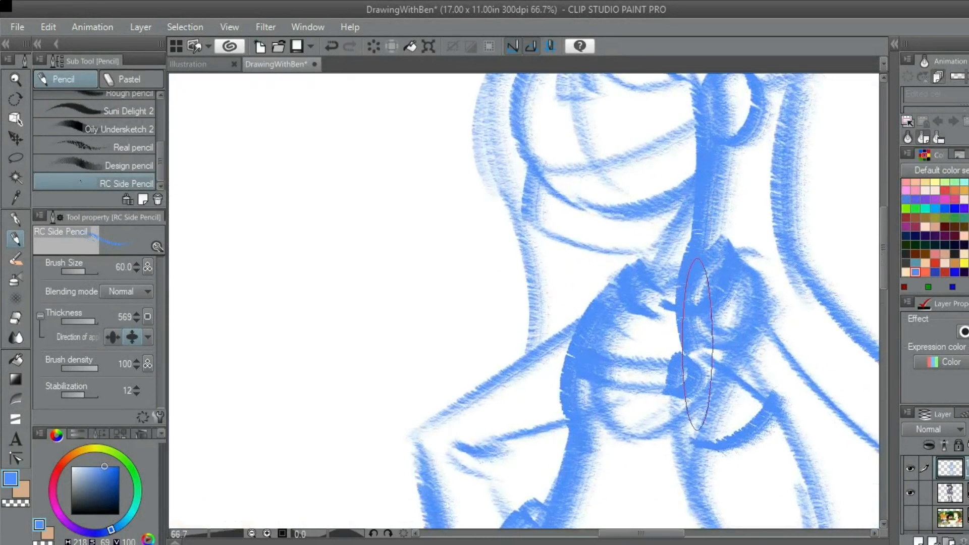
# Add the strand's rear edge with a curve running from below the ear down to the outstretched arm's shoulder
pyautogui.scroll(-2, 731, 238)
pyautogui.scroll(1, 715, 170)
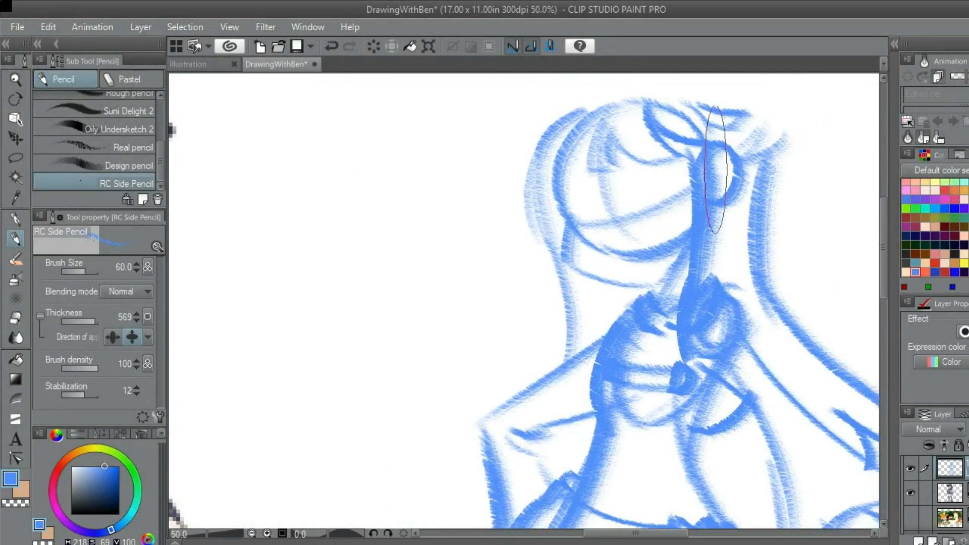
pyautogui.moveTo(714, 222); pyautogui.dragTo(742, 318)
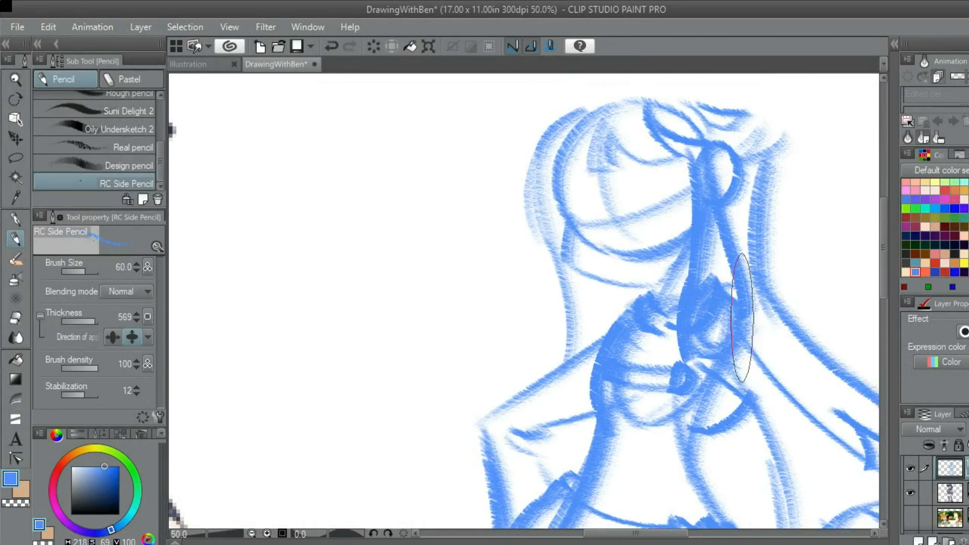
pyautogui.scroll(-3, 727, 323)
pyautogui.scroll(1, 709, 245)
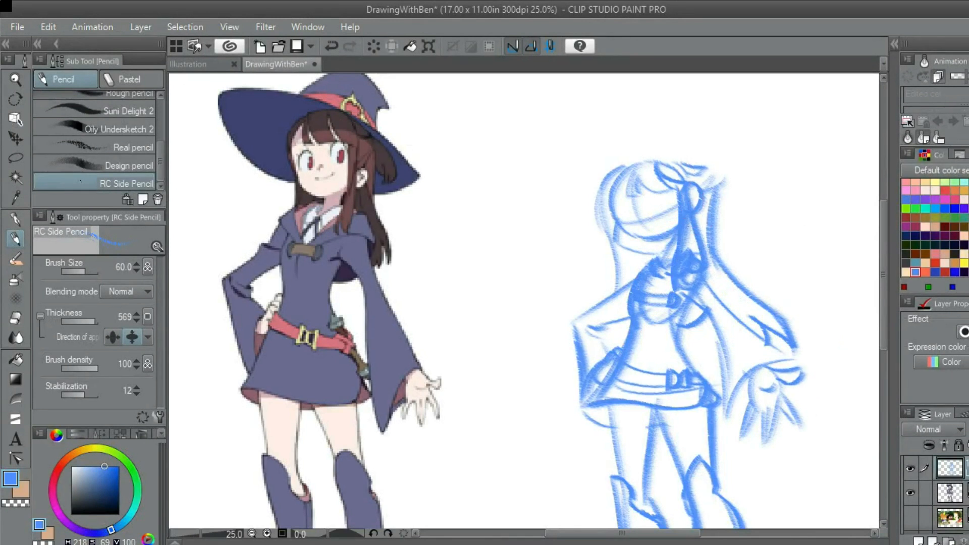
# Sketch a wide, gently sloping curve across the head area, undoing and redrawing the stroke to refine its sweep
pyautogui.moveTo(701, 187); pyautogui.dragTo(708, 192)
pyautogui.scroll(1, 708, 190)
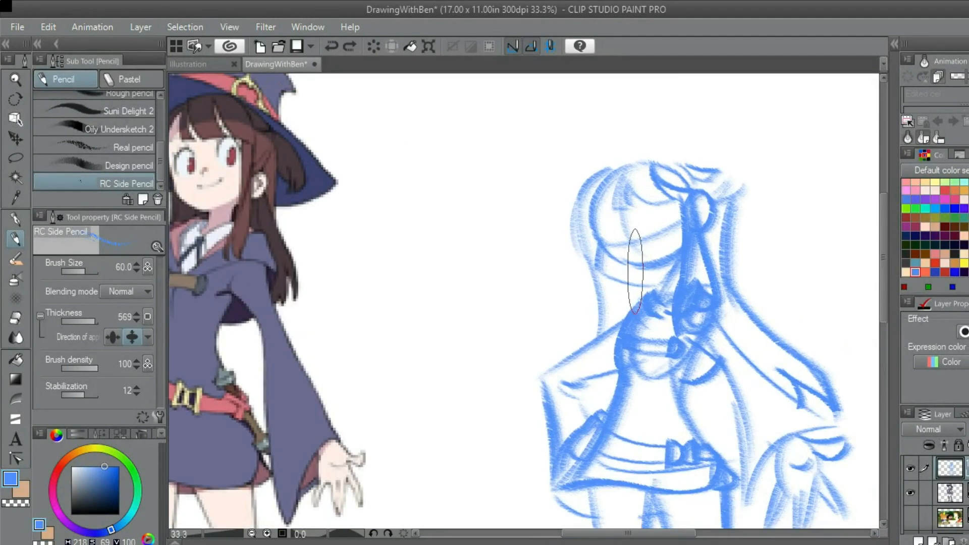
pyautogui.moveTo(625, 255)
pyautogui.mouseDown()
pyautogui.moveTo(609, 270)
pyautogui.moveTo(678, 310)
pyautogui.moveTo(734, 291)
pyautogui.mouseUp()
pyautogui.scroll(2, 635, 250)
pyautogui.hotkey('ctrl', 'z')
pyautogui.moveTo(603, 227)
pyautogui.mouseDown()
pyautogui.moveTo(612, 265)
pyautogui.moveTo(642, 305)
pyautogui.moveTo(689, 308)
pyautogui.moveTo(747, 263)
pyautogui.mouseUp()
pyautogui.hotkey('ctrl', 'z')
pyautogui.moveTo(609, 230)
pyautogui.mouseDown()
pyautogui.moveTo(632, 292)
pyautogui.moveTo(694, 307)
pyautogui.moveTo(752, 267)
pyautogui.mouseUp()
pyautogui.hotkey('ctrl', 'z')
pyautogui.moveTo(608, 228)
pyautogui.mouseDown()
pyautogui.moveTo(612, 253)
pyautogui.moveTo(706, 299)
pyautogui.moveTo(754, 260)
pyautogui.mouseUp()
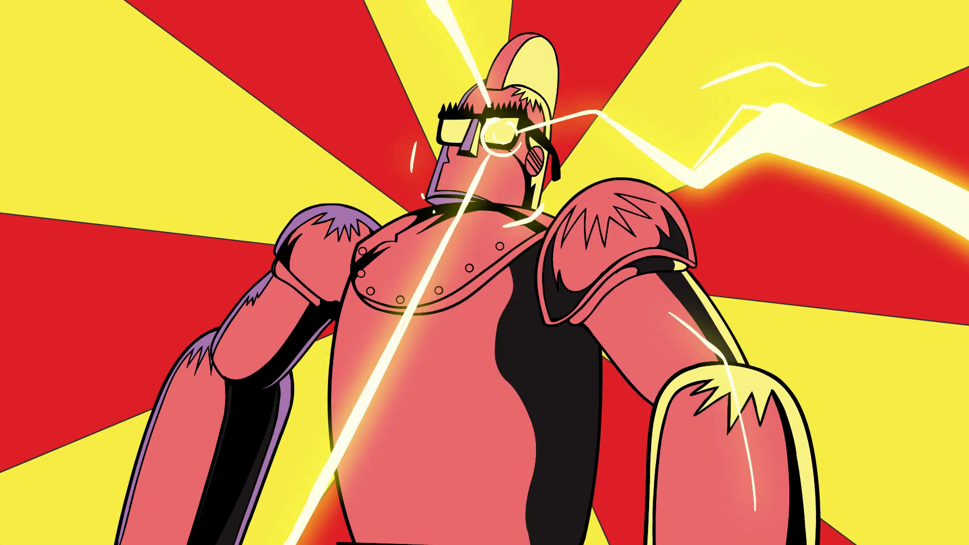